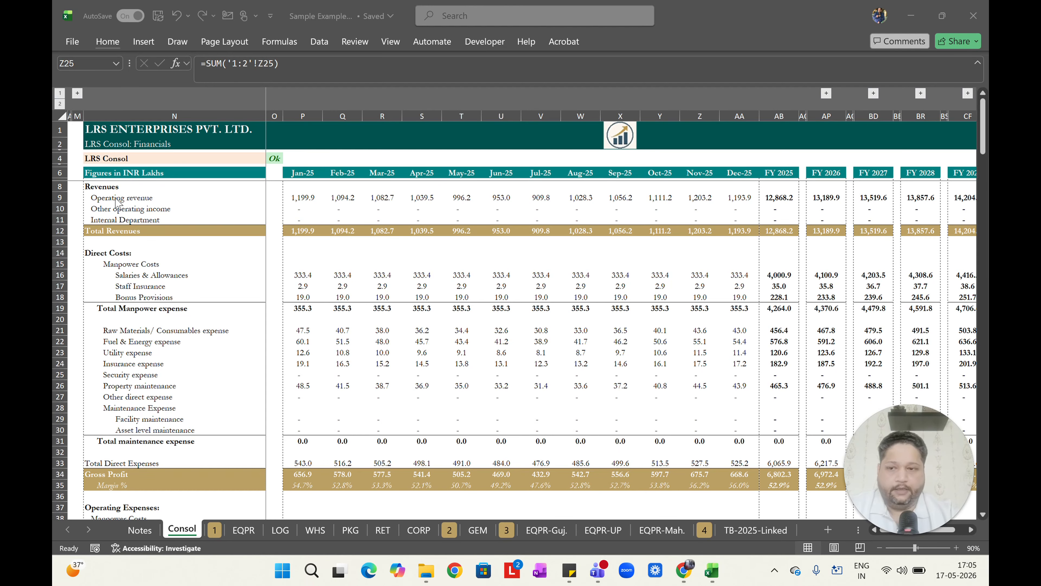
Review the 3-D formula notes and the consolidated sheet's operating revenue formula for January.
click(144, 538)
click(142, 536)
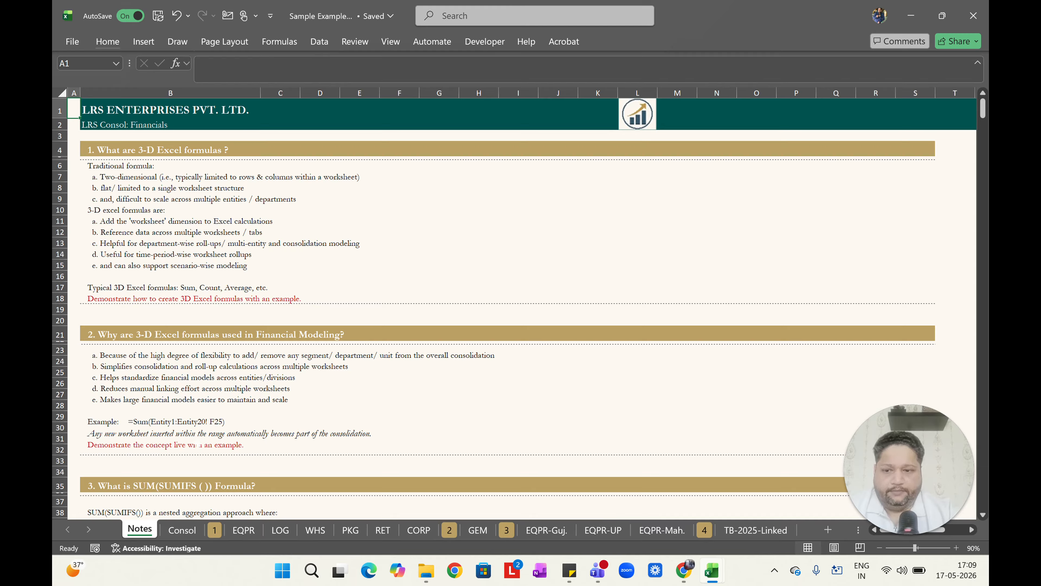
click(182, 529)
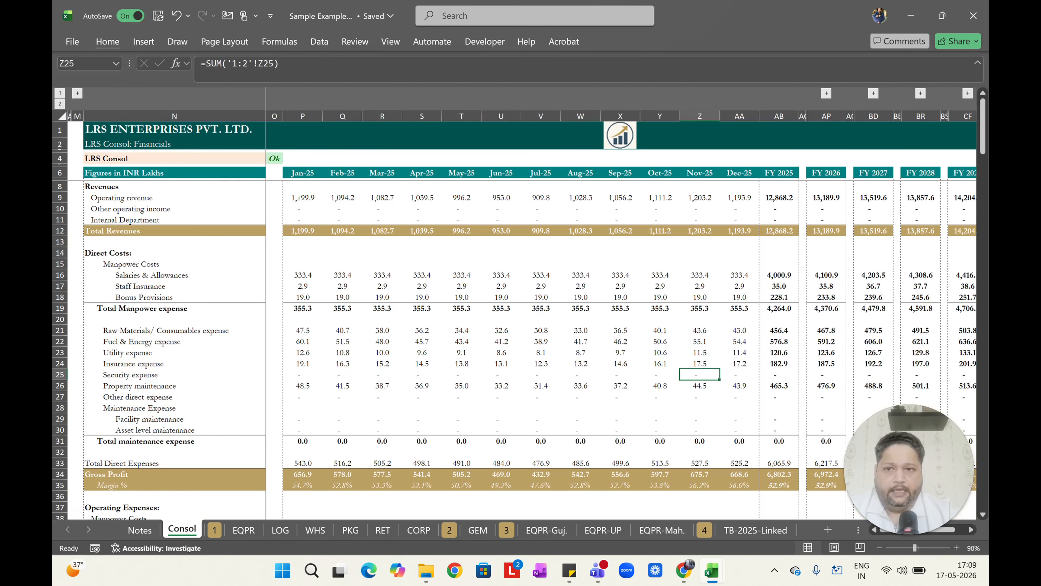
click(301, 197)
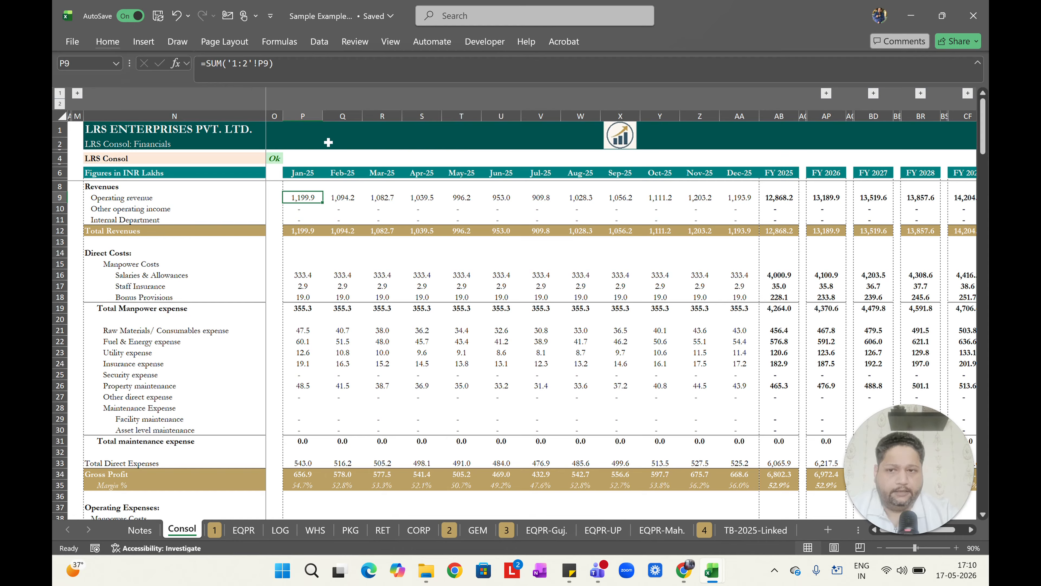
Enter a 3-D SUM in P4 of the consolidated sheet adding operating revenue cell P9 across sheets EQPR through CORP.
click(303, 158)
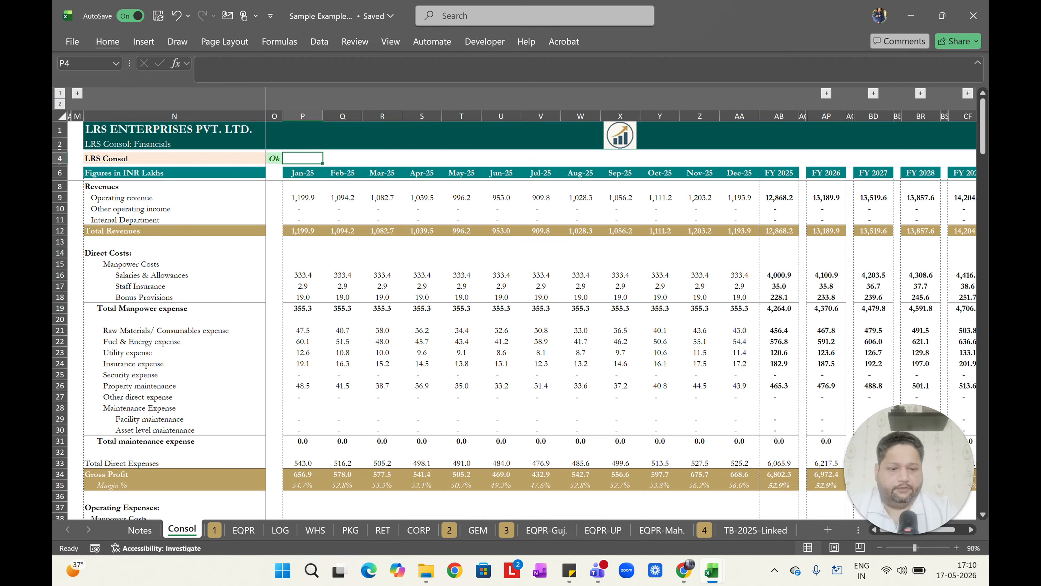
text(=SUM()
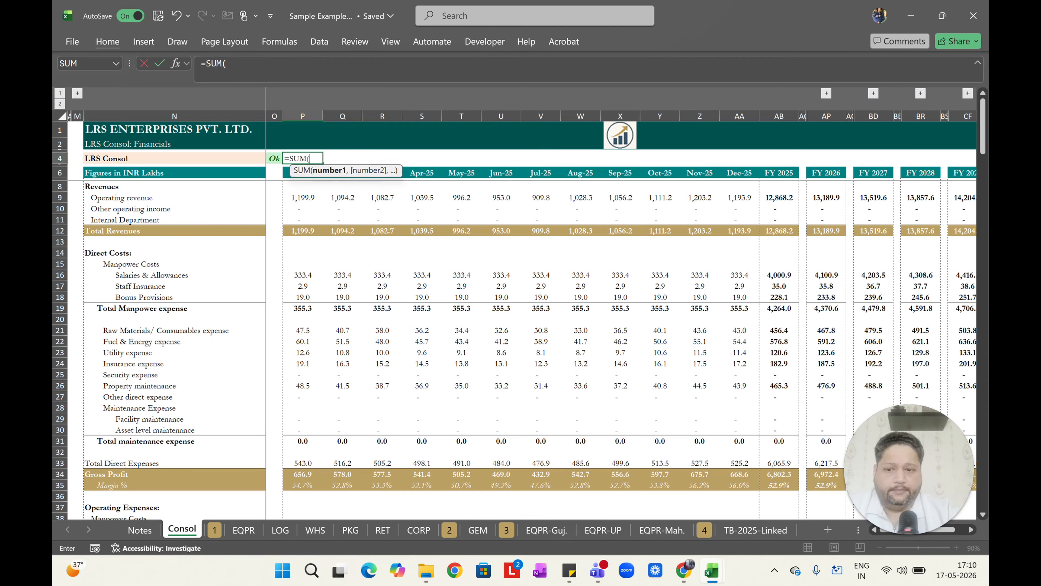
click(244, 529)
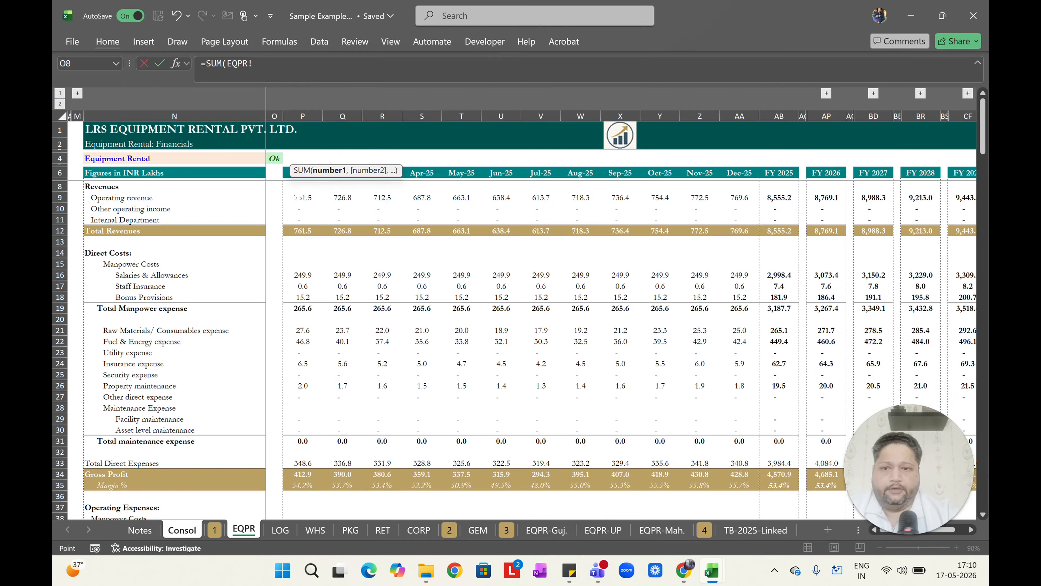
click(299, 198)
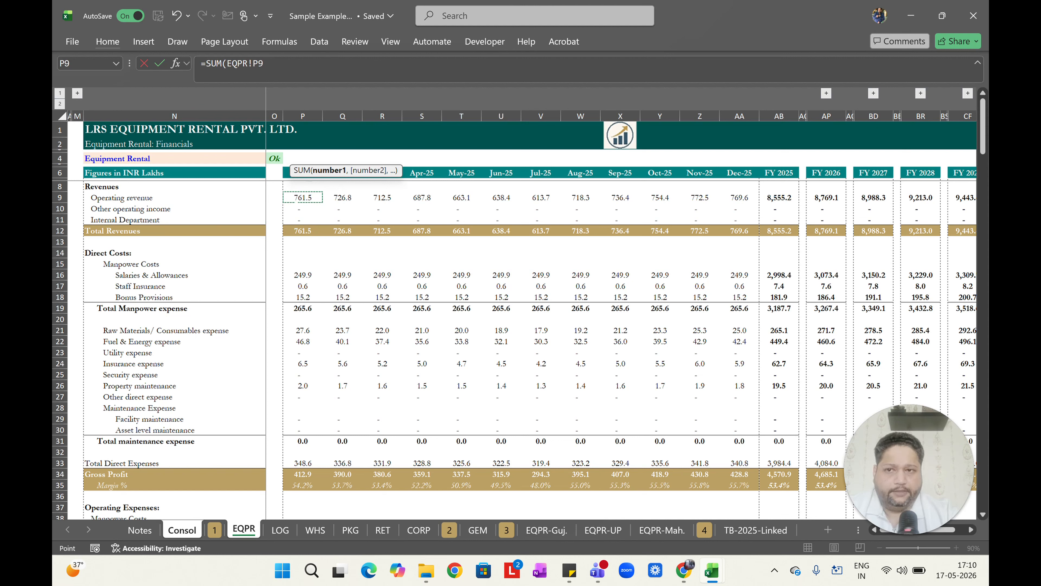
shift+click(417, 529)
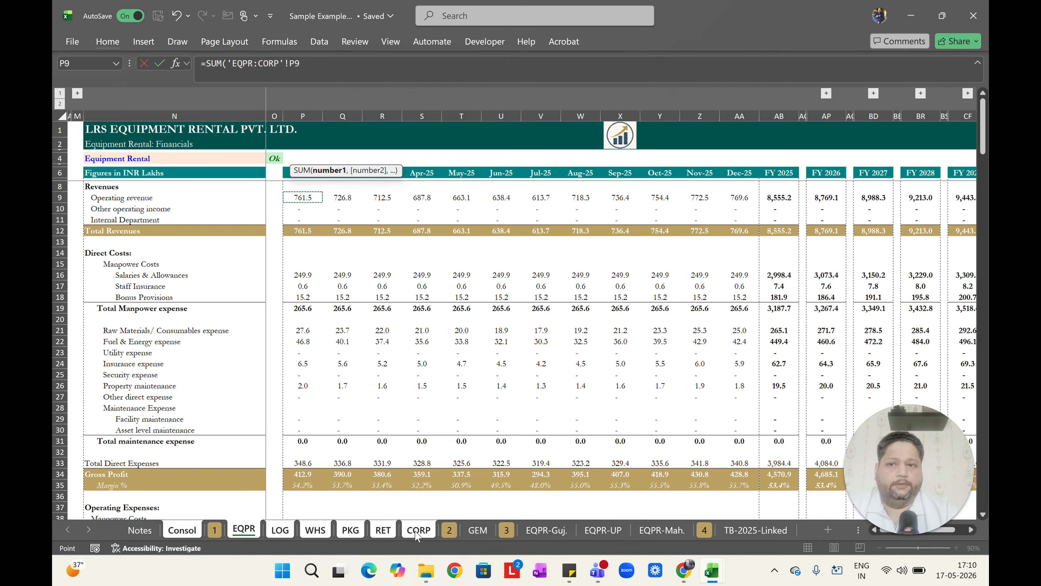
key(Return)
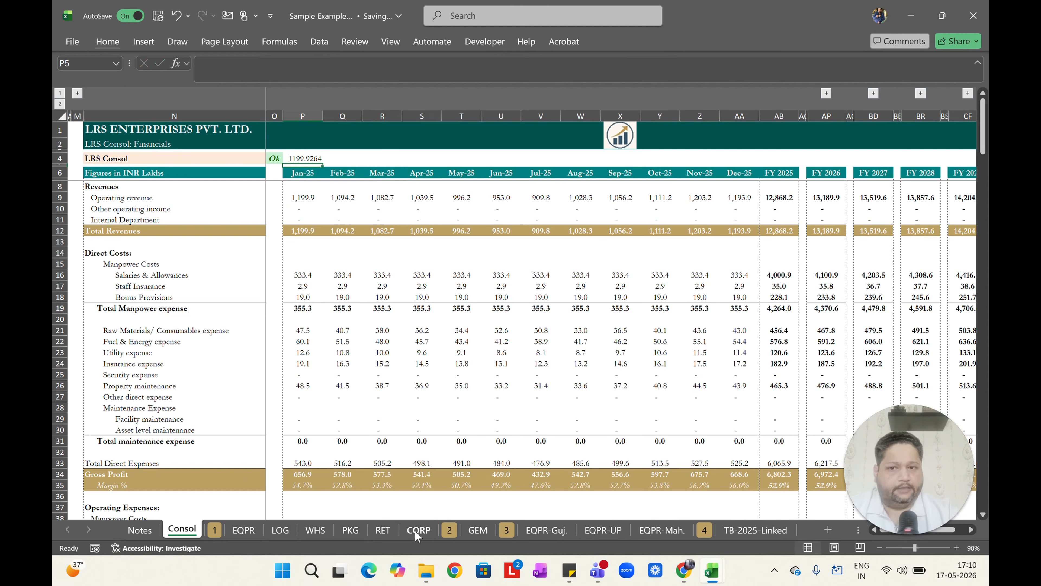
Copy the revenue cell's number format and paste only its formats onto P4.
key(Up)
key(Down)
key(Down)
key(Down)
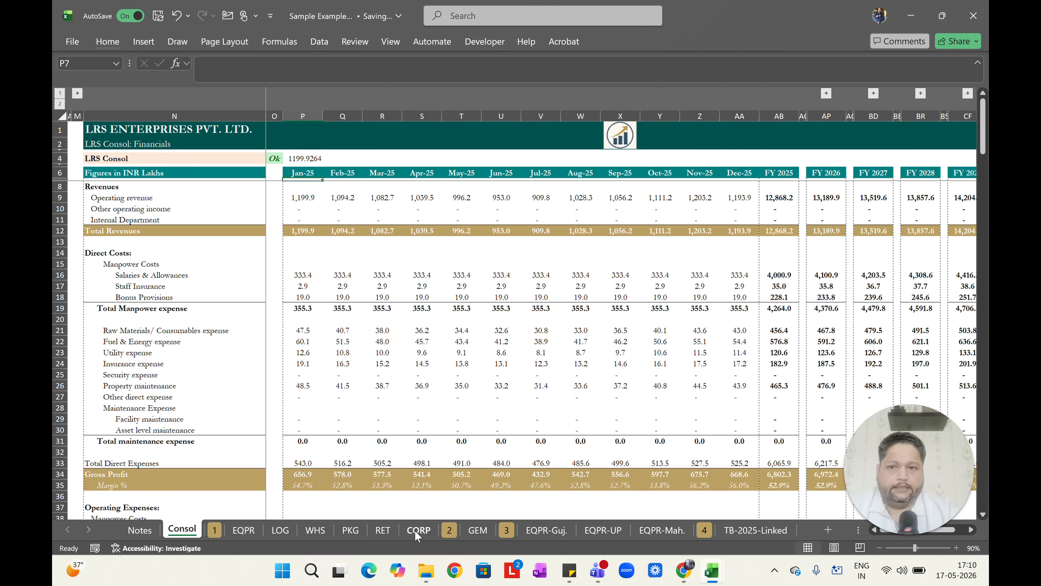
key(ctrl+c)
key(Up)
key(Up)
key(Up)
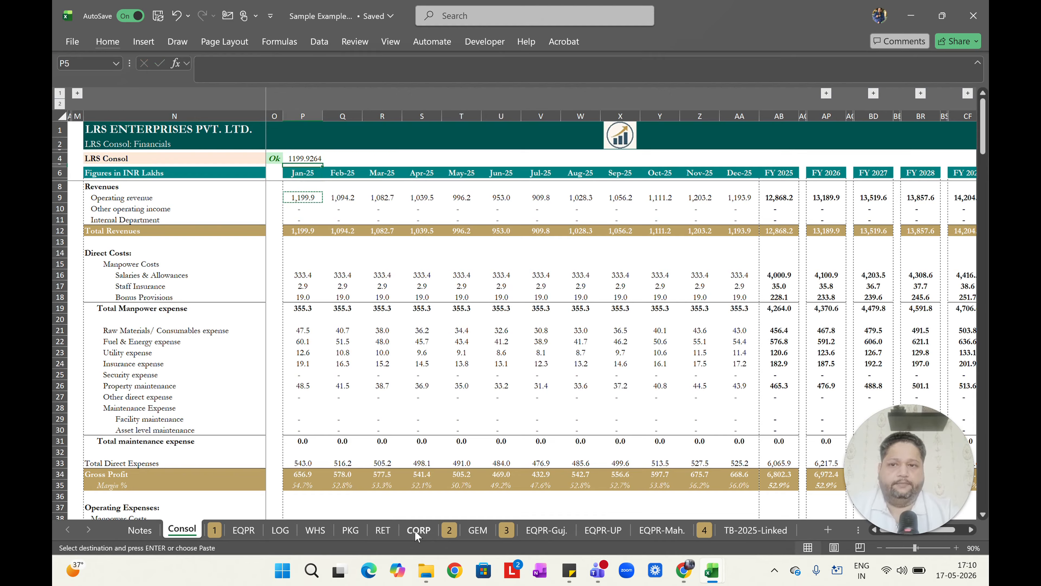
key(alt+e)
key(s)
key(t)
key(Return)
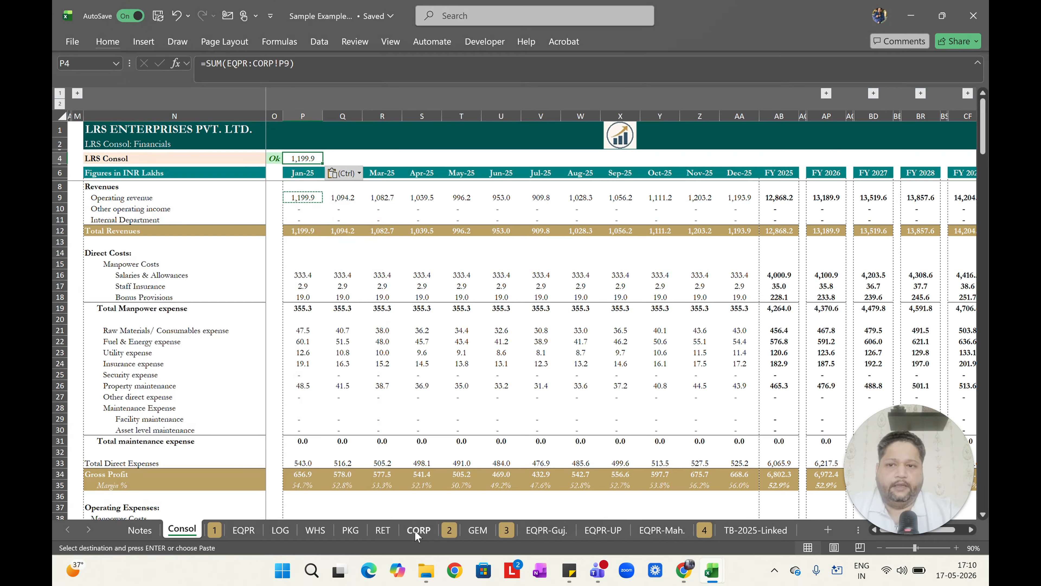
Fill the P4 formula right across row 4 through the FY 2025 column.
key(shift+Right)
key(shift+Right)
key(shift+Right)
key(shift+Right)
key(shift+Right)
key(shift+Right)
key(shift+Right)
key(shift+Right)
key(shift+Right)
key(shift+Right)
key(shift+Right)
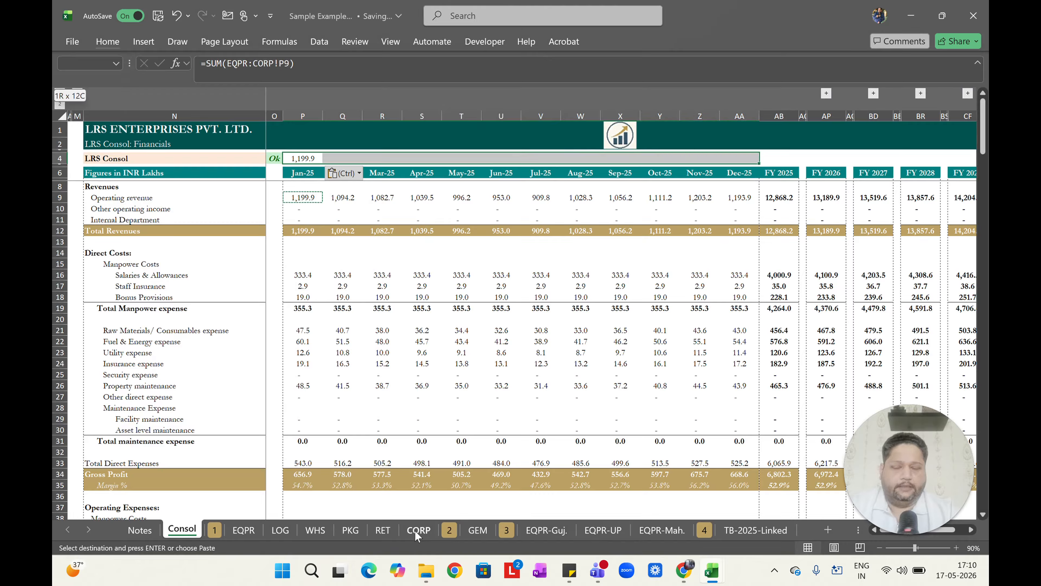
key(shift+Right)
key(ctrl+r)
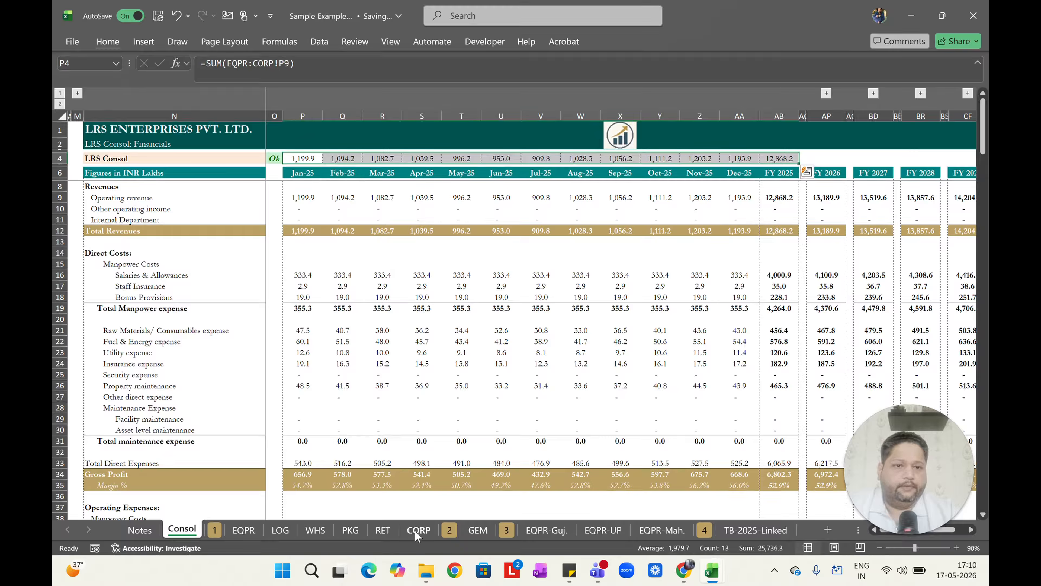
key(shift+BackSpace)
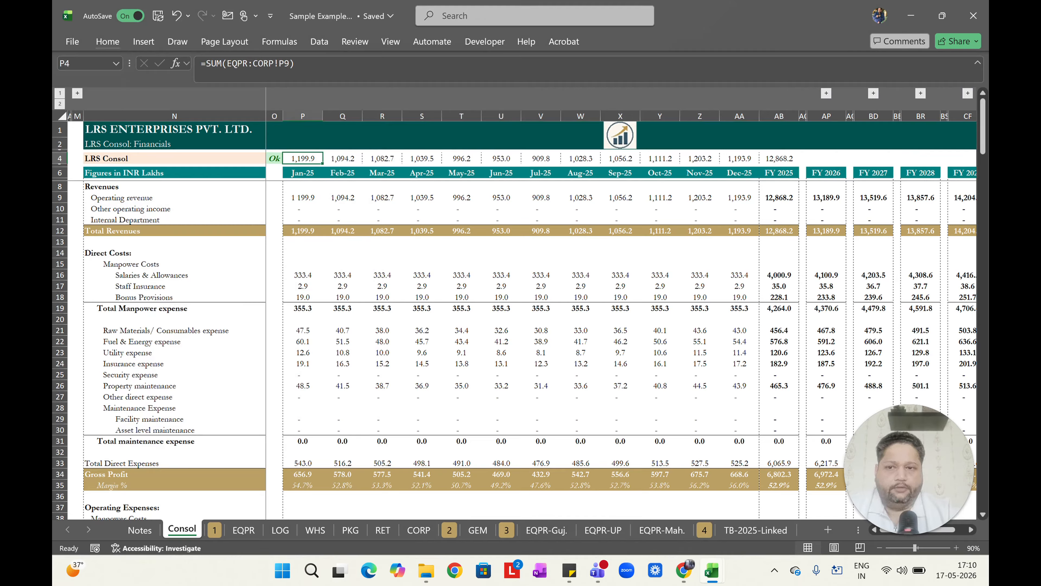
Replace the sheet range EQPR:CORP! with 1:2! in the row 4 formulas.
key(ctrl+shift+Right)
key(ctrl+h)
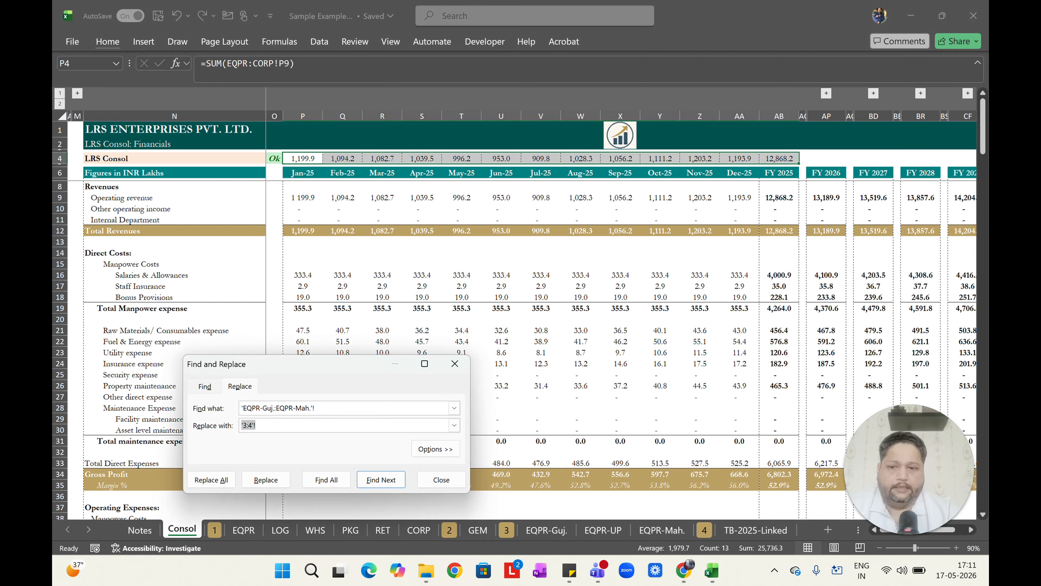
key(shift+Tab)
text(EQPR:CORP)
key(Tab)
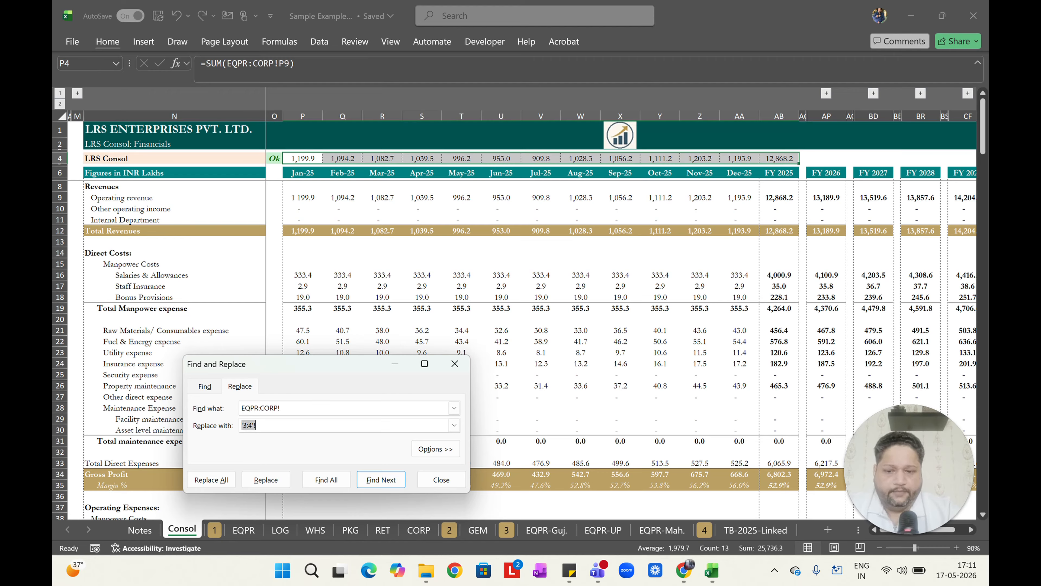
text(1:2!)
key(alt+a)
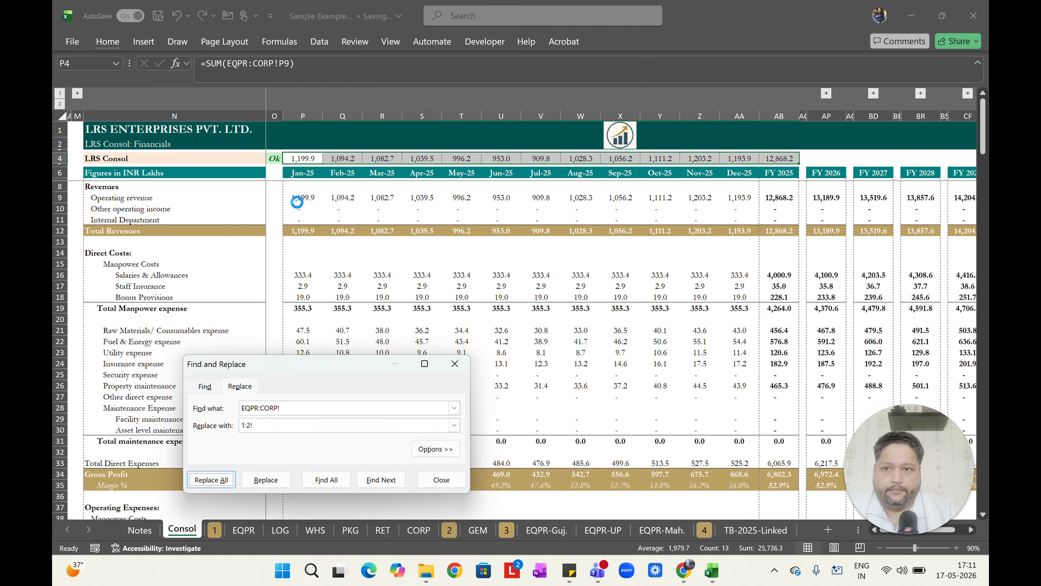
key(Return)
key(Escape)
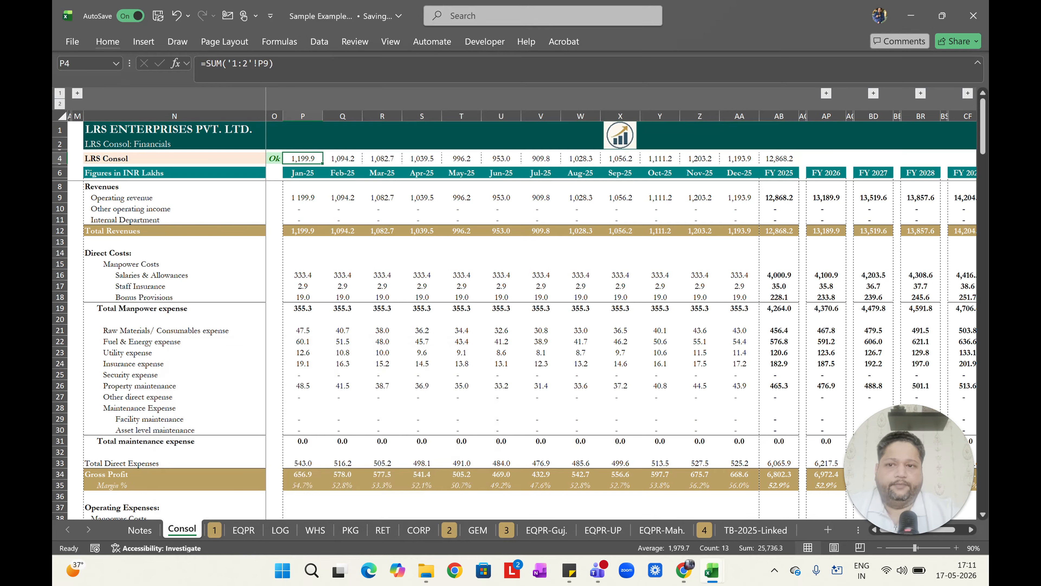
Inspect the updated 3-D formulas across row 4 from January to FY 2025.
key(Right)
key(Right)
key(Right)
key(Right)
key(Right)
key(Right)
key(Right)
key(Right)
key(Right)
key(Right)
key(Right)
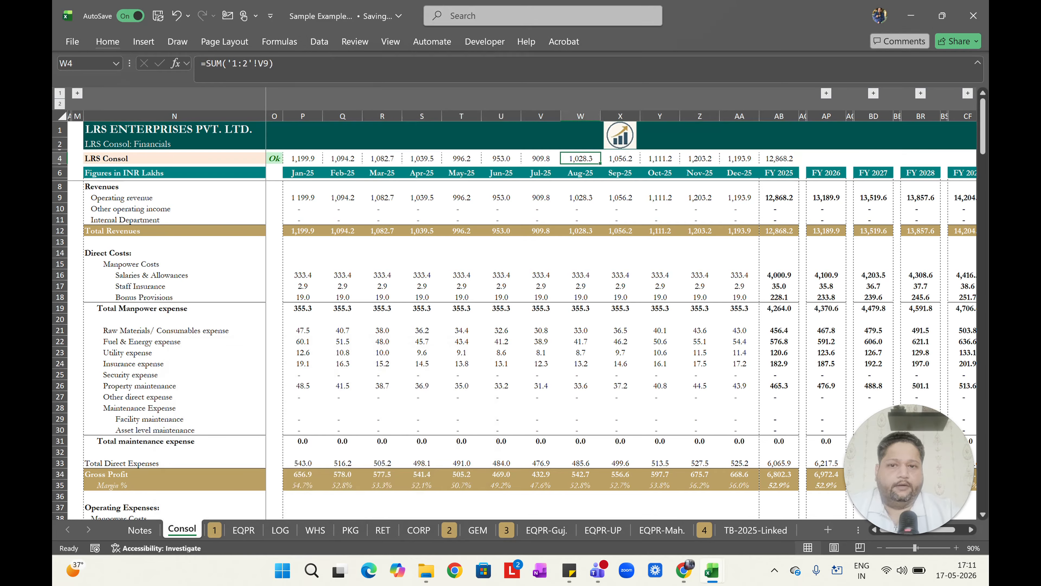
key(Right)
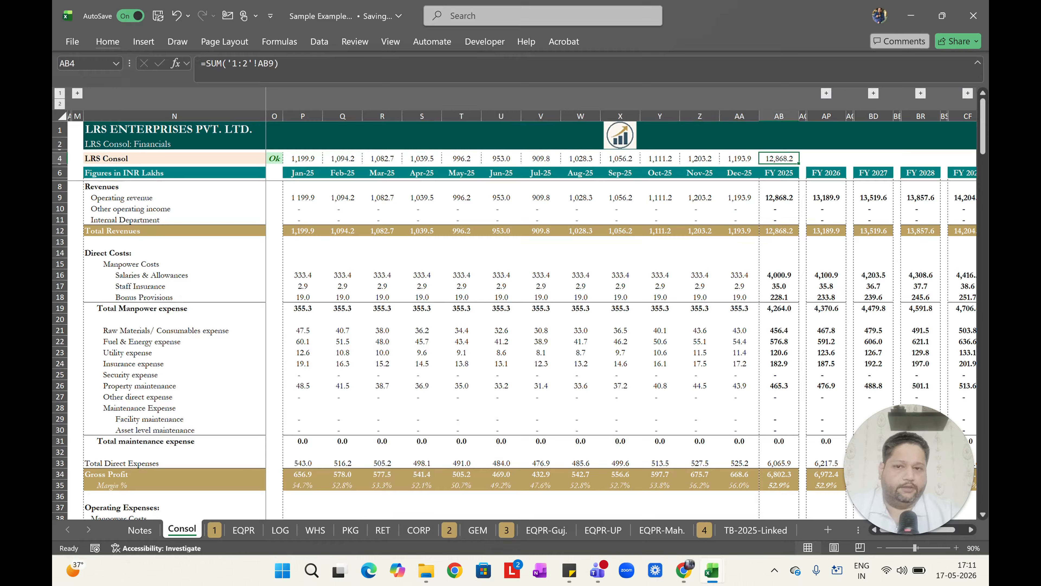
key(ctrl+Left)
key(Right)
key(Right)
key(ctrl+shift+Right)
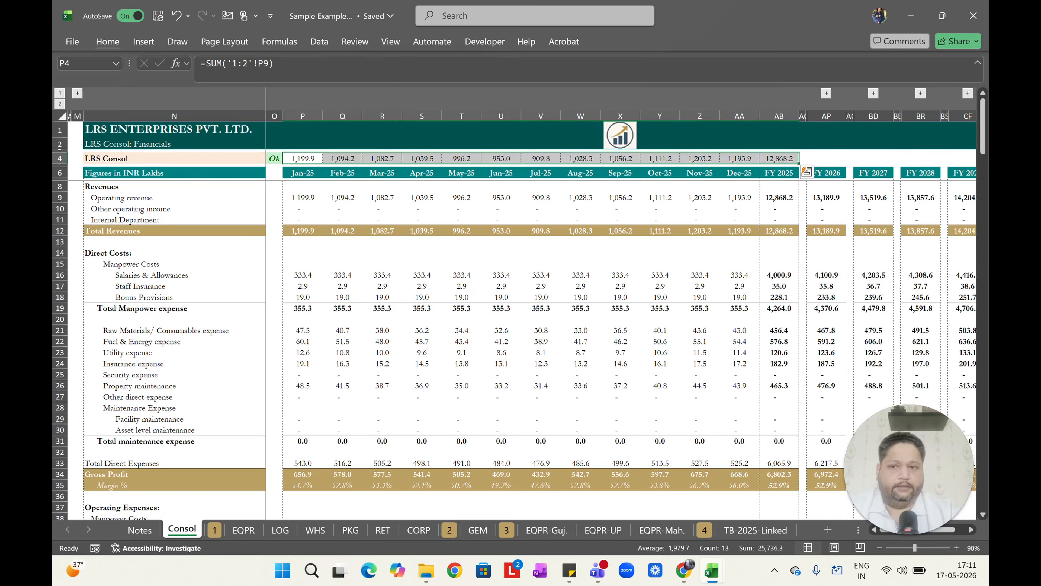
key(Left)
key(Right)
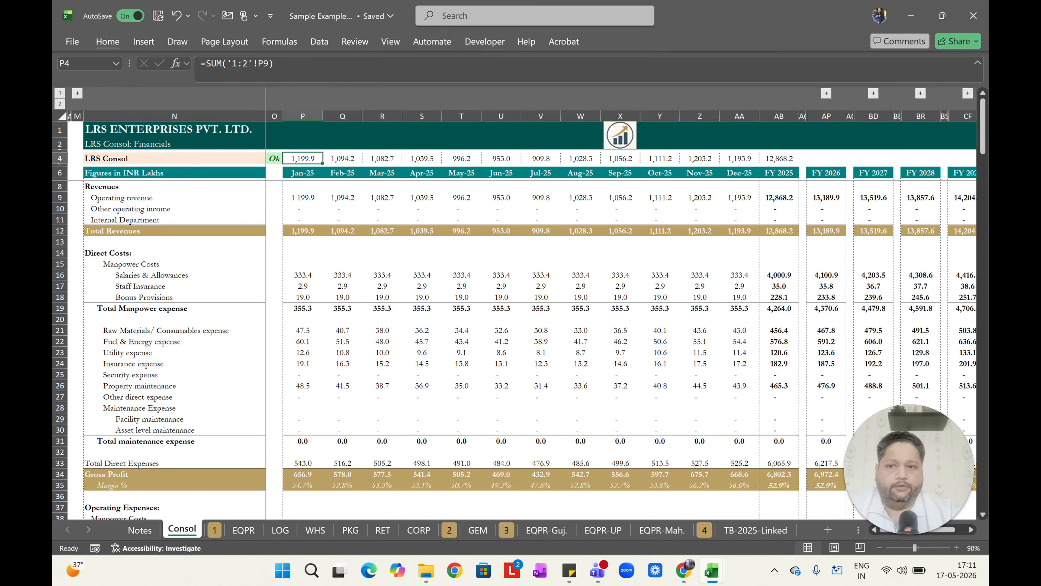
Change the function in P4 from SUM to COUNTA, keeping the '1:2'!P9 reference.
key(F2)
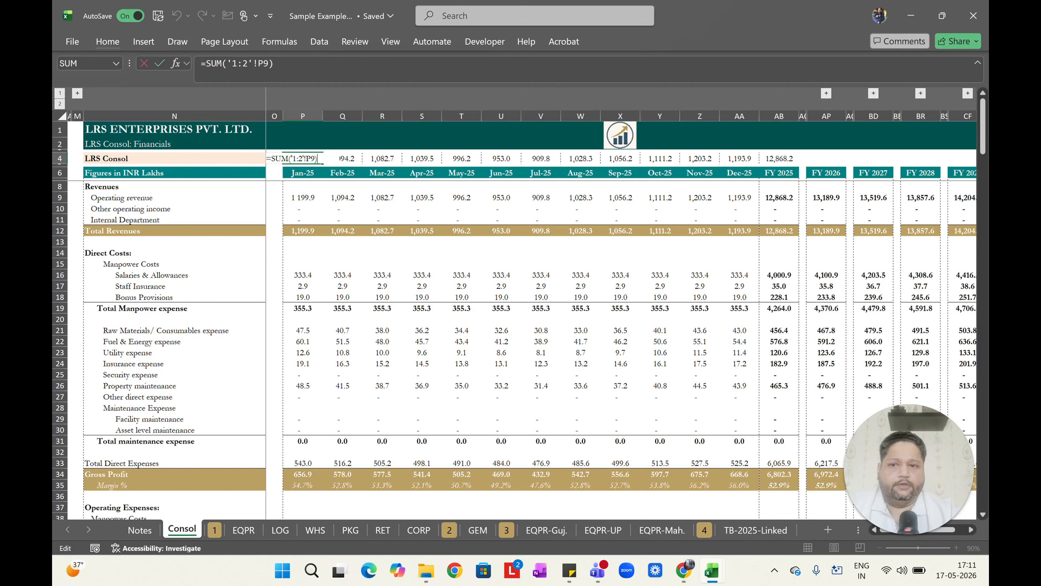
key(ctrl+Left)
key(ctrl+Left)
key(ctrl+Left)
key(ctrl+Left)
key(ctrl+shift+Right)
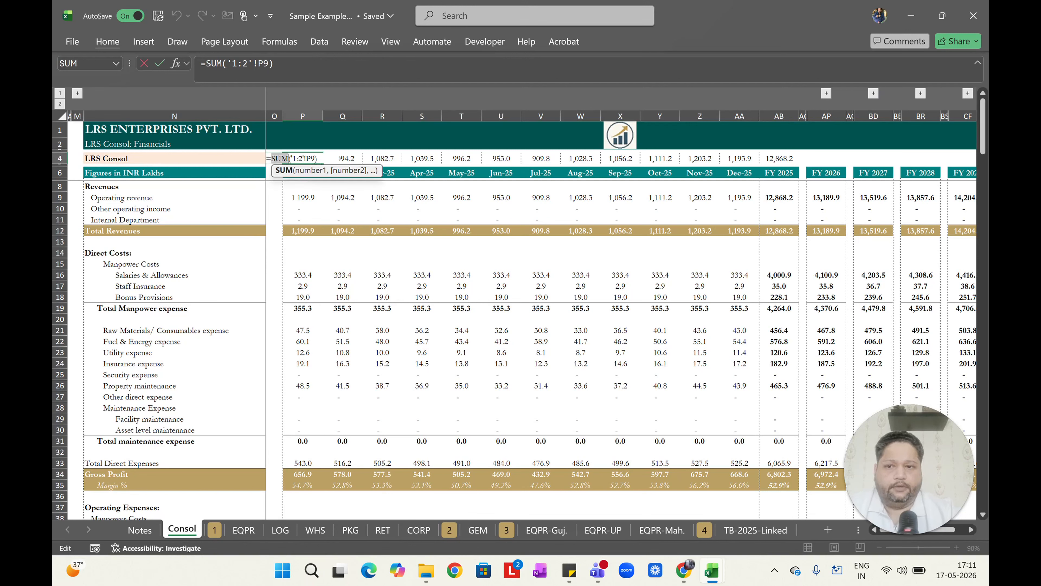
text(COUNT)
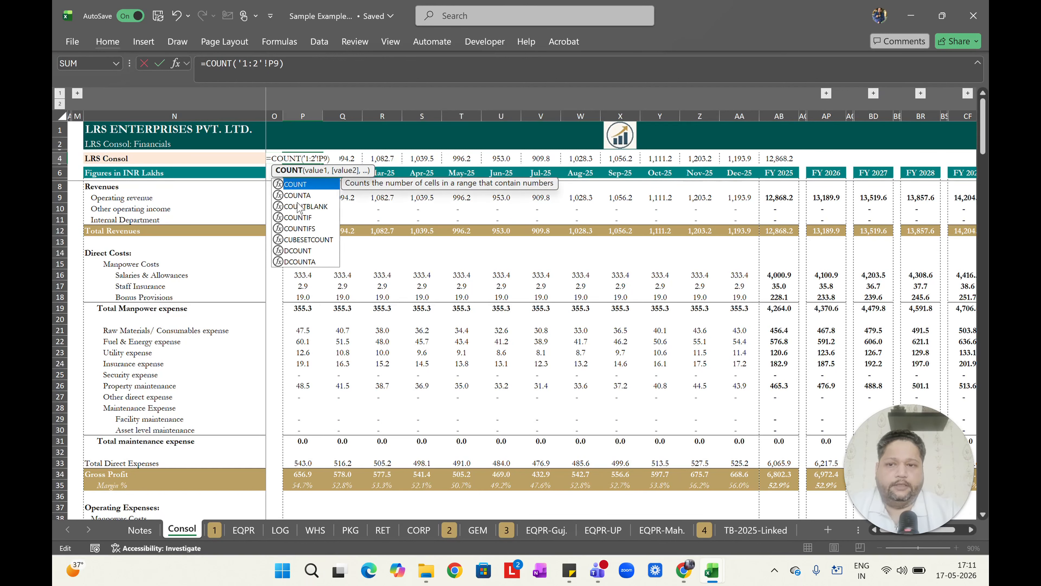
key(Escape)
key(Right)
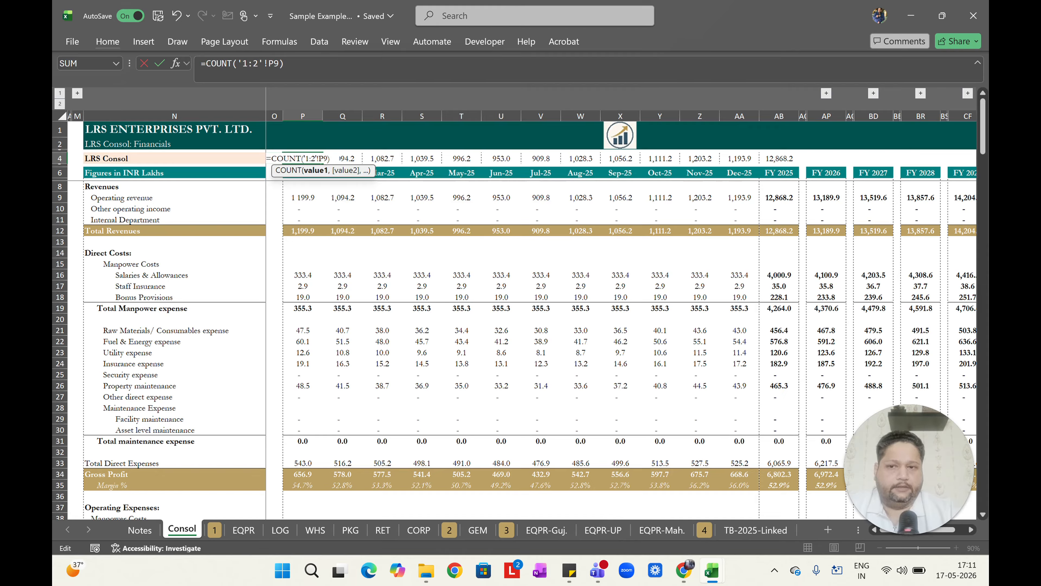
key(Left)
text(A)
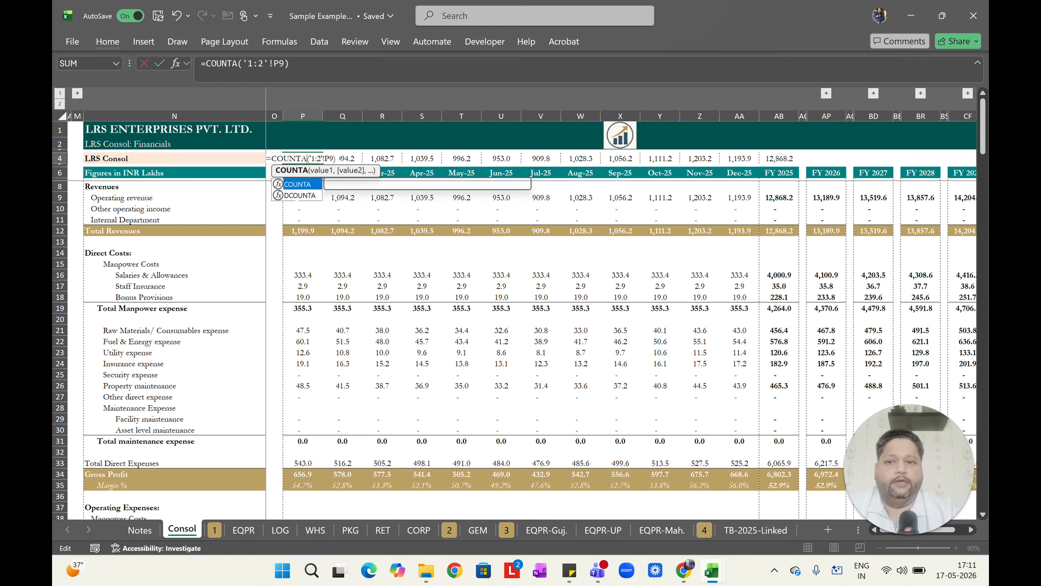
key(Escape)
key(Right)
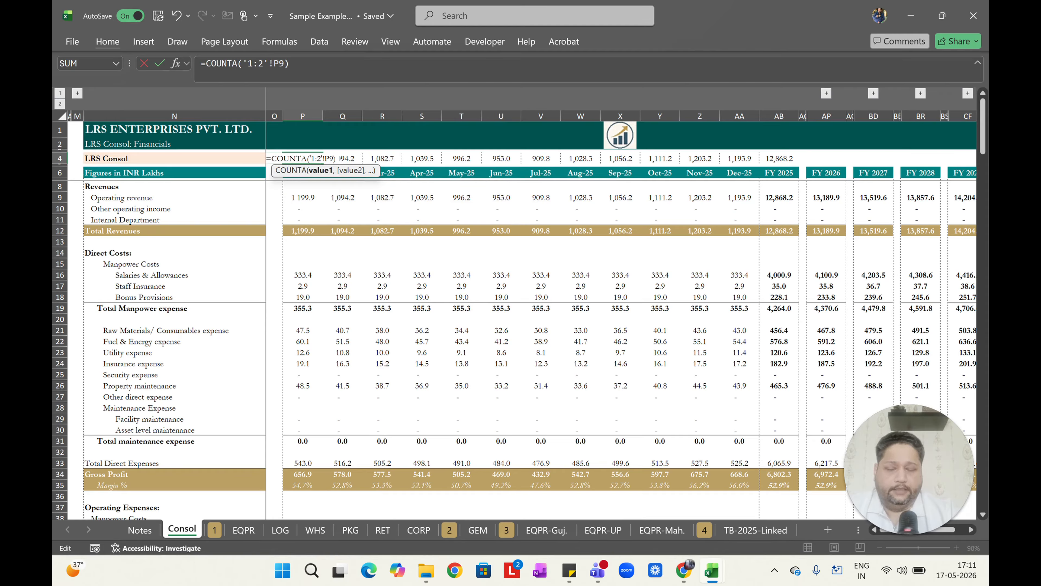
key(Return)
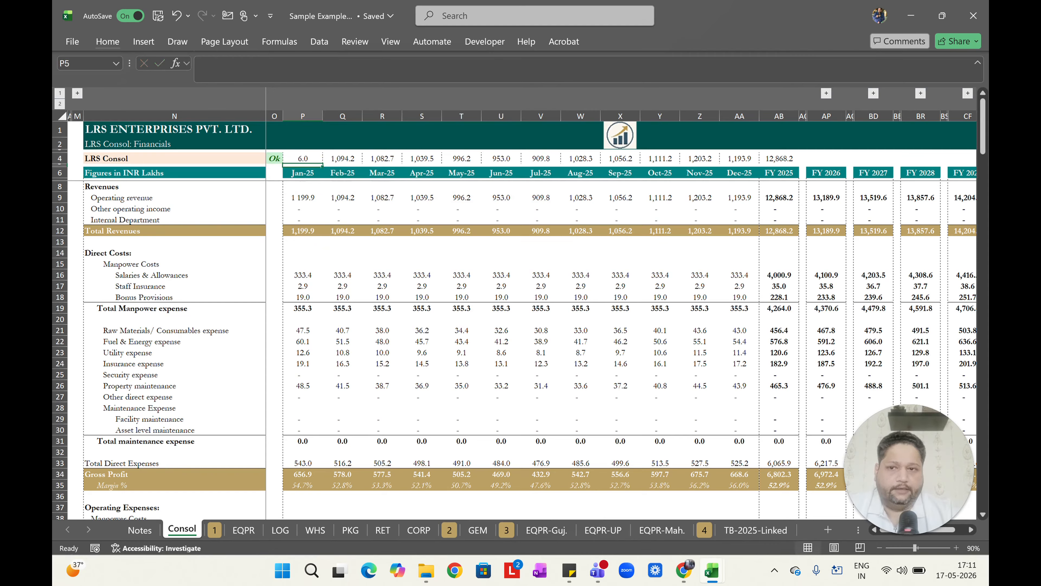
Fill the COUNTA formula from P4 right across row 4 through the FY 2025 column.
key(Up)
key(ctrl+shift+Right)
key(ctrl+r)
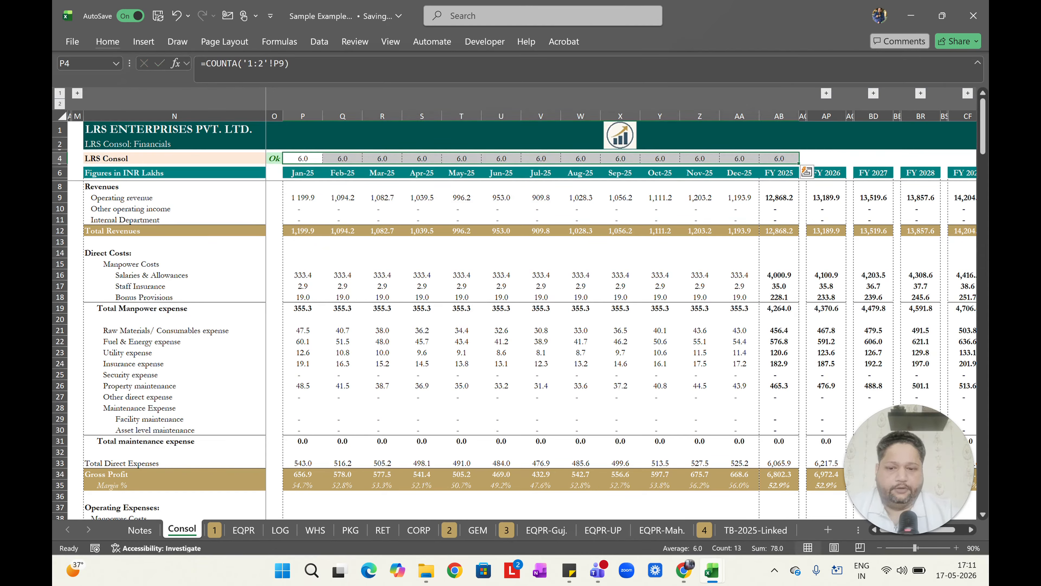
key(Right)
key(Left)
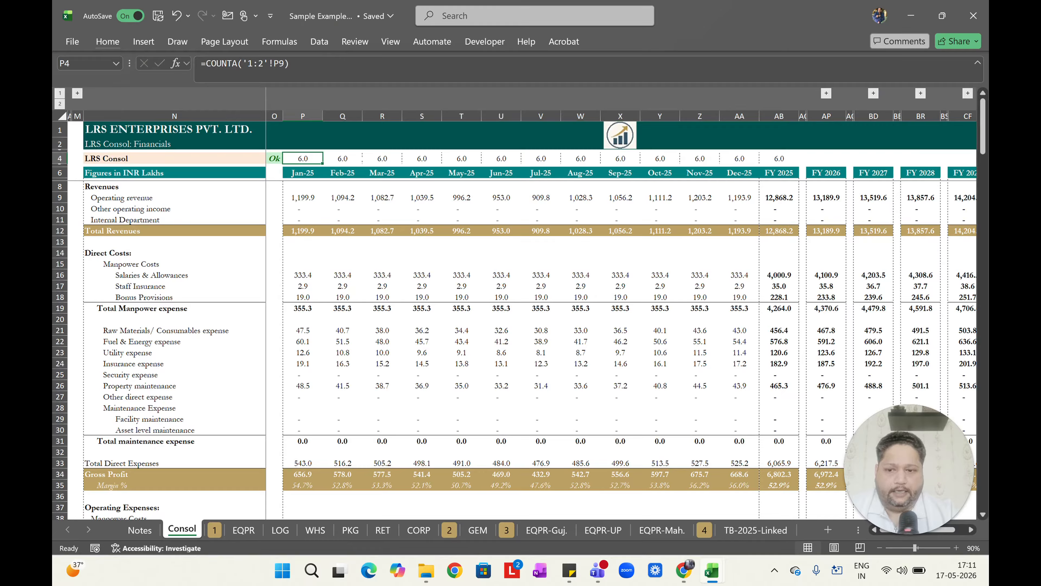
Test the count by deleting EQPR's January operating revenue, then undo the deletion and return to the notes.
click(244, 530)
click(297, 197)
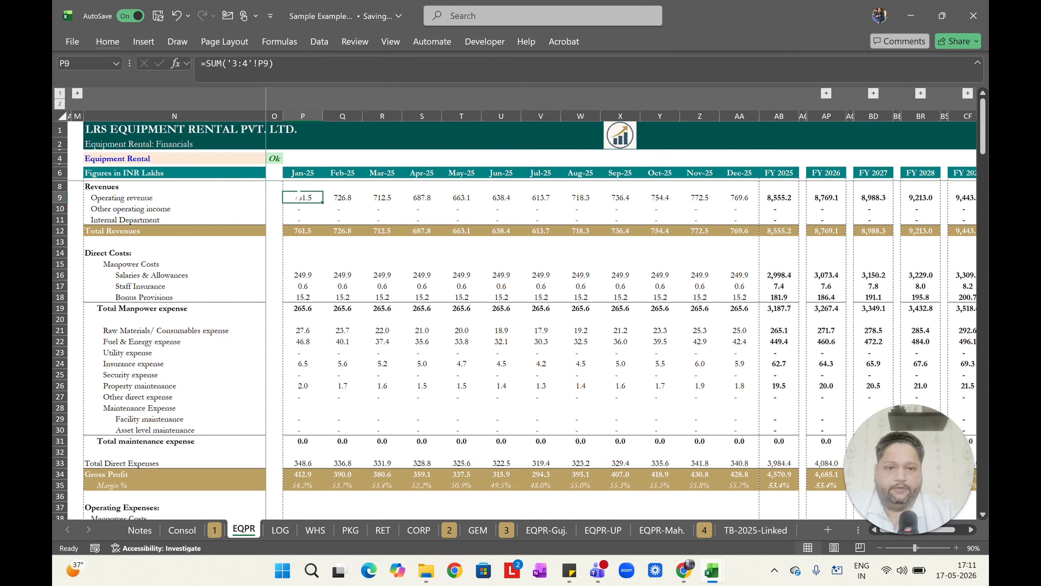
key(Delete)
key(ctrl+Page_Up)
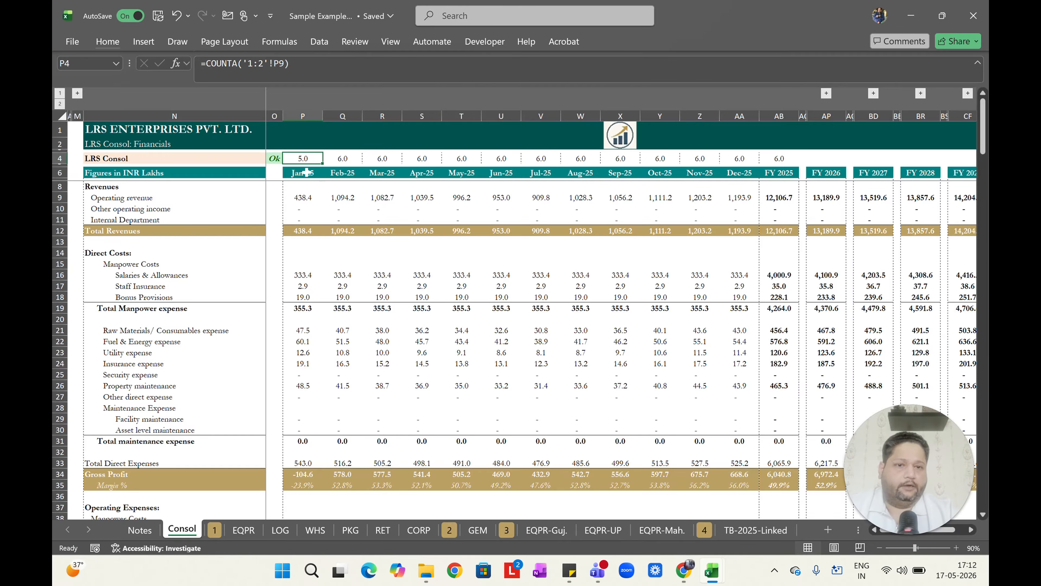
key(ctrl+z)
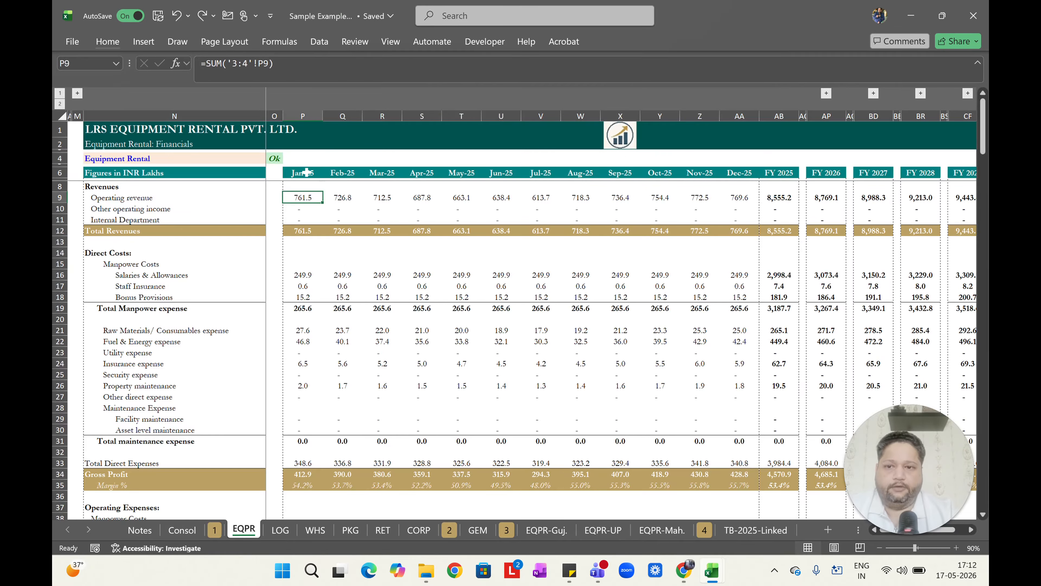
key(ctrl+Page_Up)
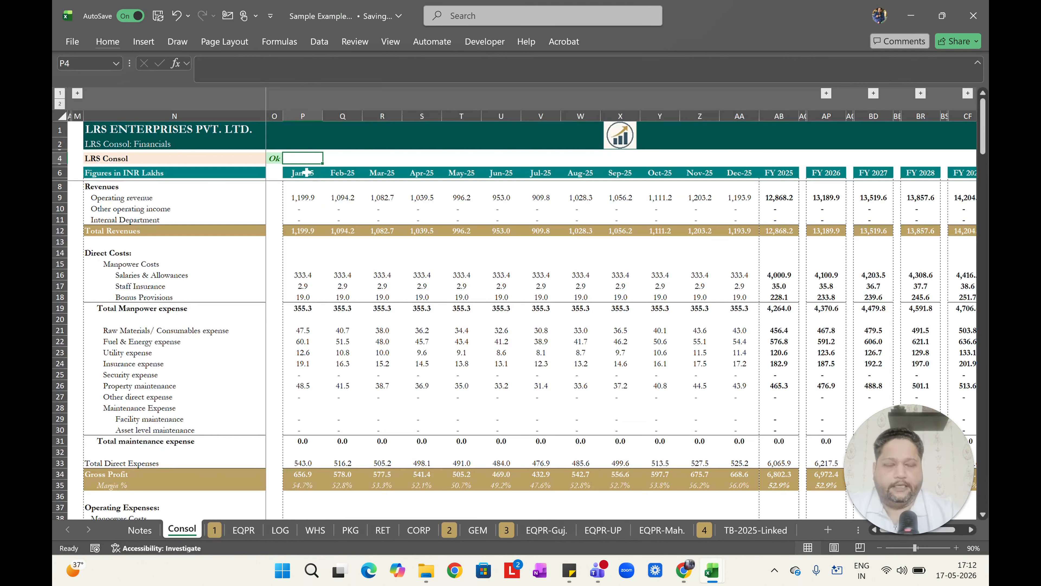
key(ctrl+Page_Up)
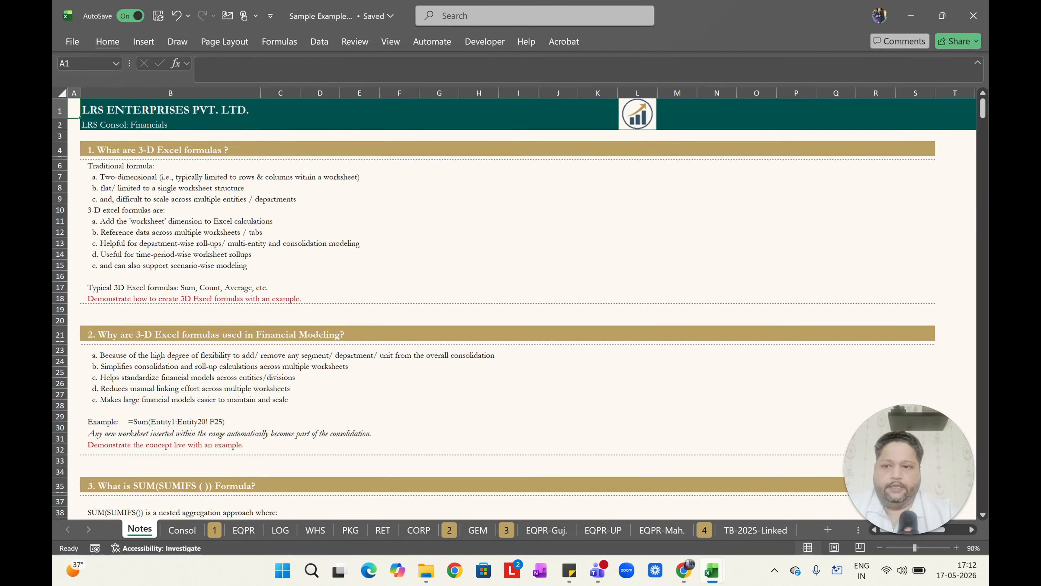
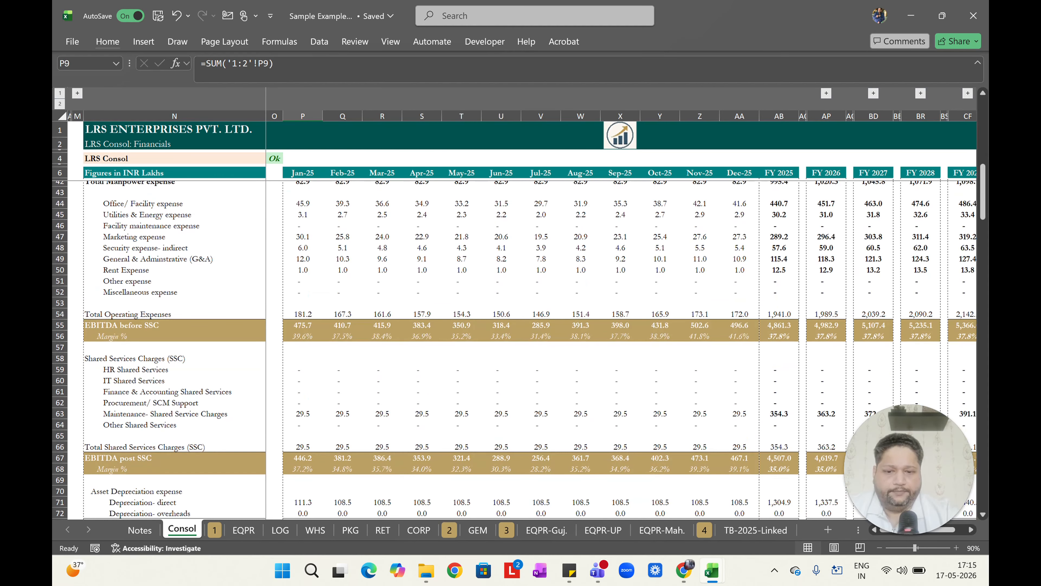
Compare GEM's total manpower expense row with the Consol total manpower expense cells for FY 2025 through FY 2029.
click(474, 533)
scroll(515, 349, down, 1)
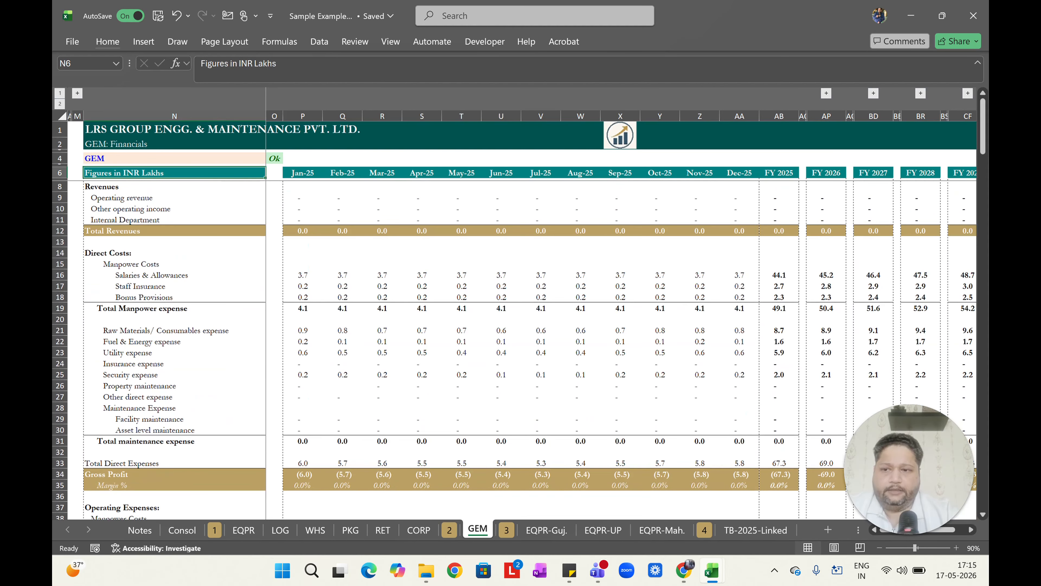
drag(303, 308, 779, 308)
click(182, 529)
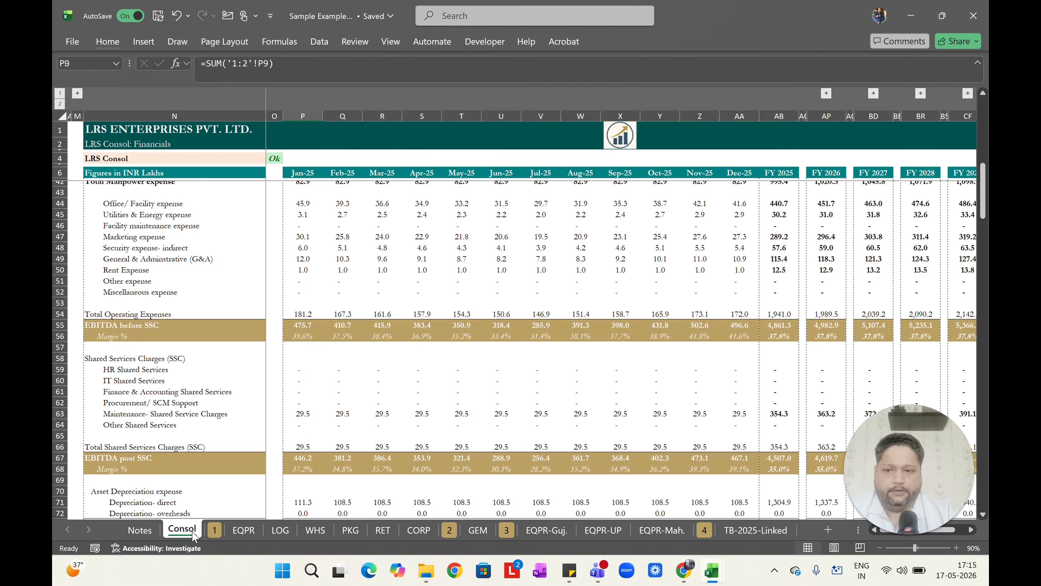
scroll(515, 349, up, 8)
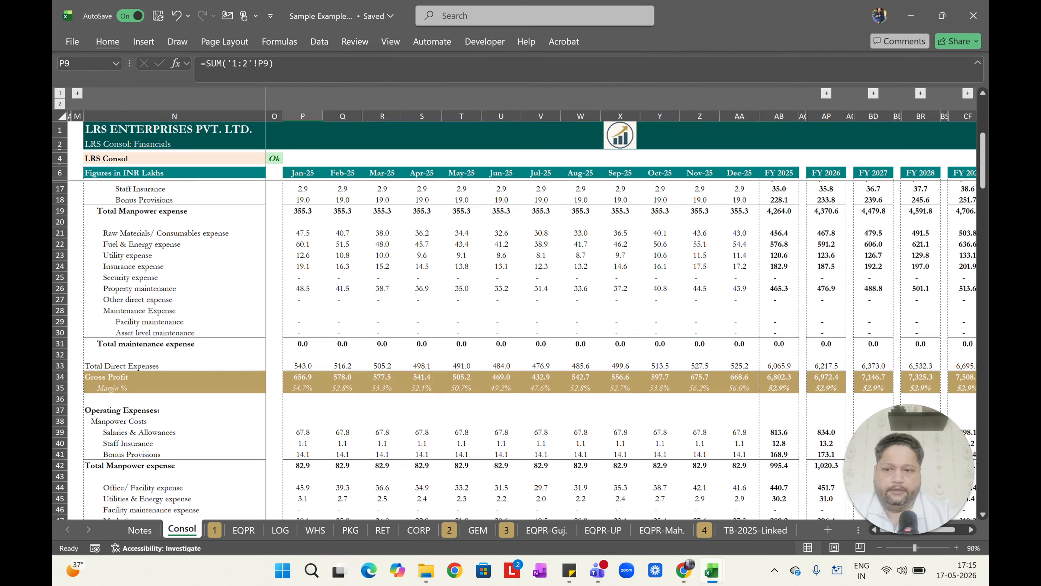
scroll(515, 351, up, 3)
click(779, 310)
scroll(779, 309, right, 2)
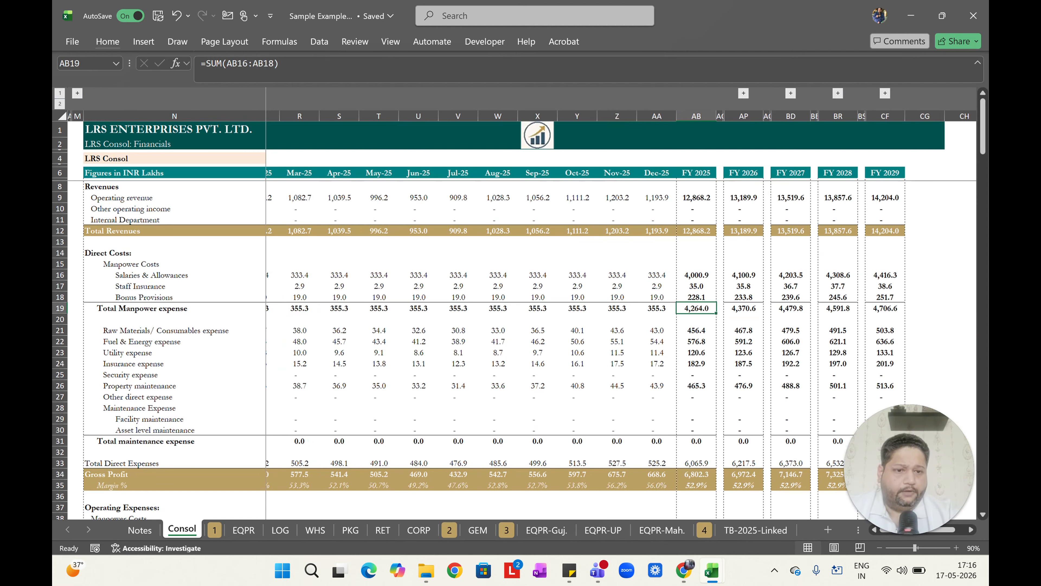
ctrl+click(738, 308)
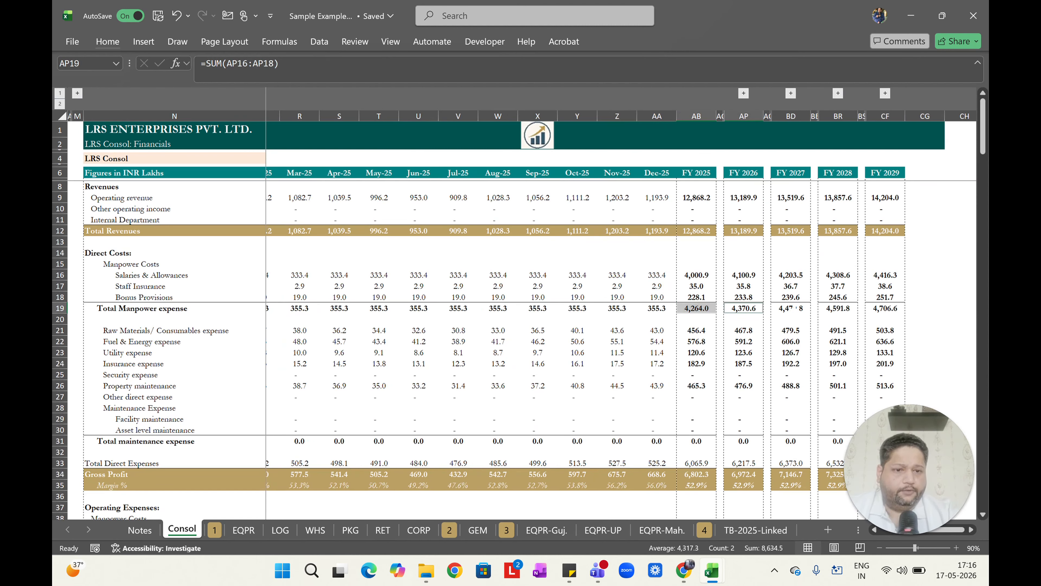
ctrl+click(793, 309)
ctrl+click(844, 308)
ctrl+click(885, 308)
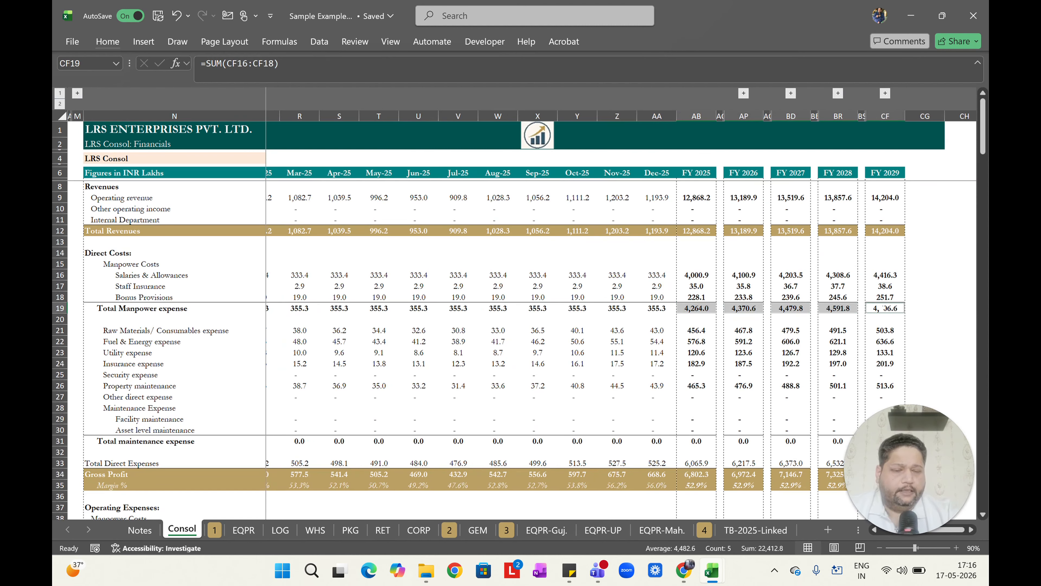
Move the GEM sheet between RET and CORP so it falls inside the consolidated range, and view Consol.
click(477, 525)
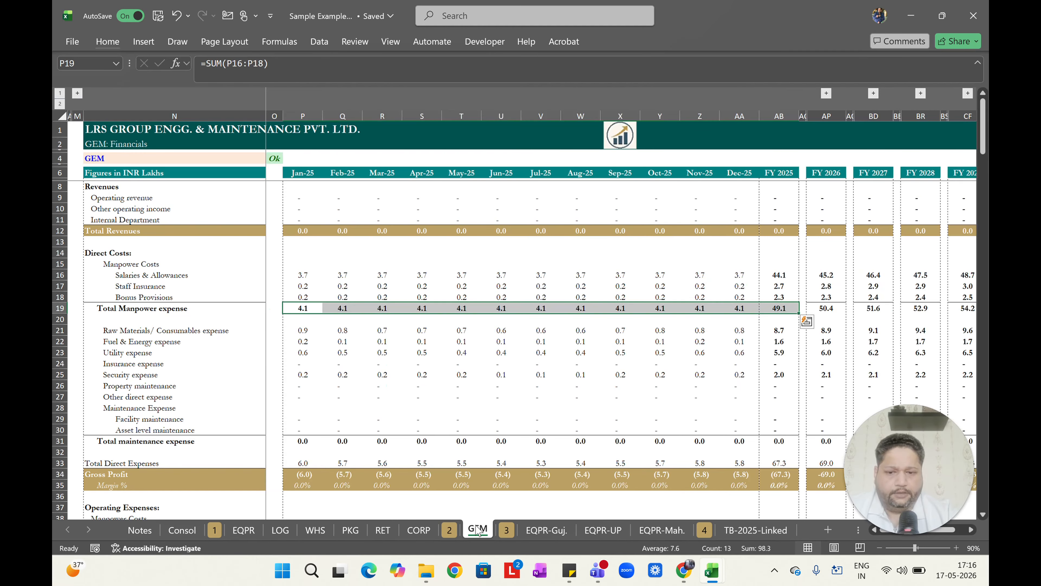
drag(470, 537, 432, 532)
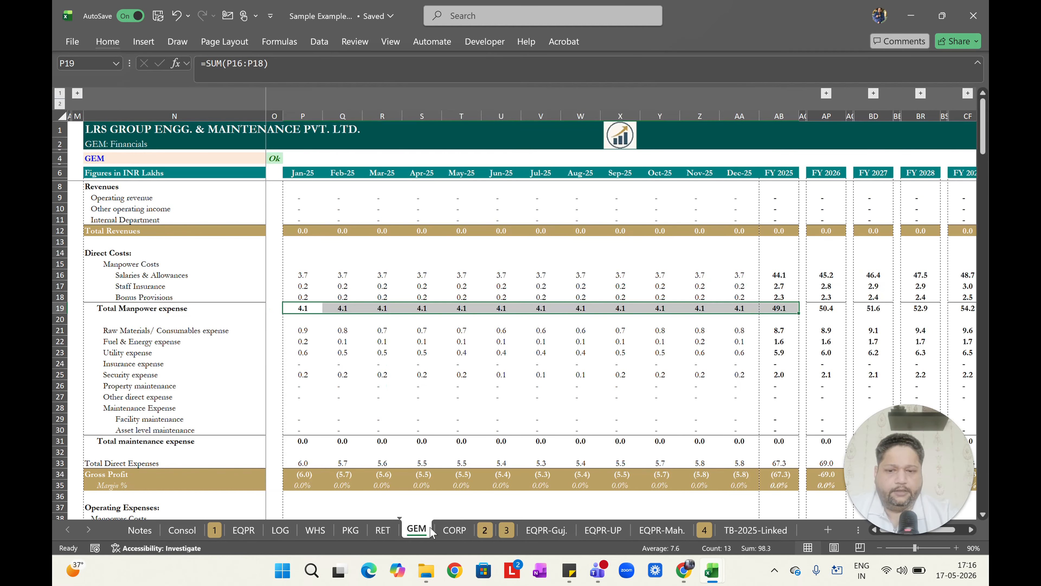
click(196, 534)
Move the GEM sheet back after the 2 marker and view the Consol totals again.
click(419, 526)
drag(508, 520, 508, 521)
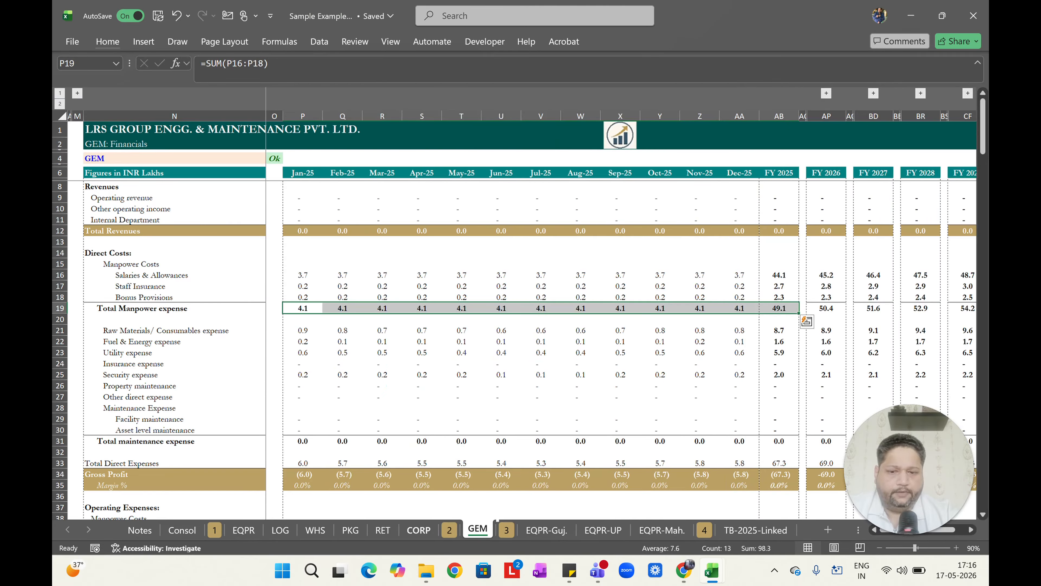
click(171, 537)
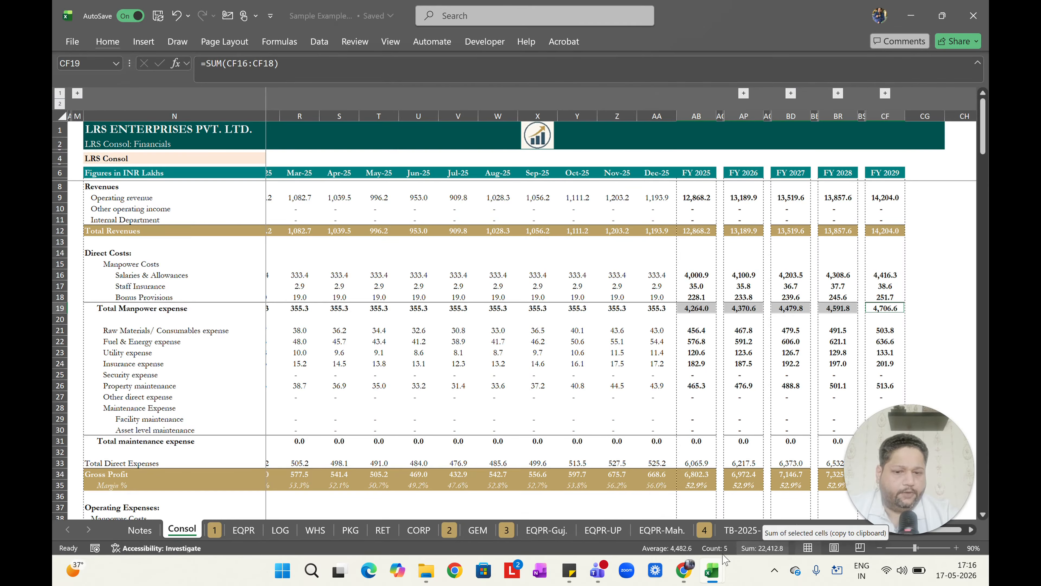
Repeat moving GEM between RET and CORP to show Consol including it, then return GEM after the 2 marker.
click(478, 529)
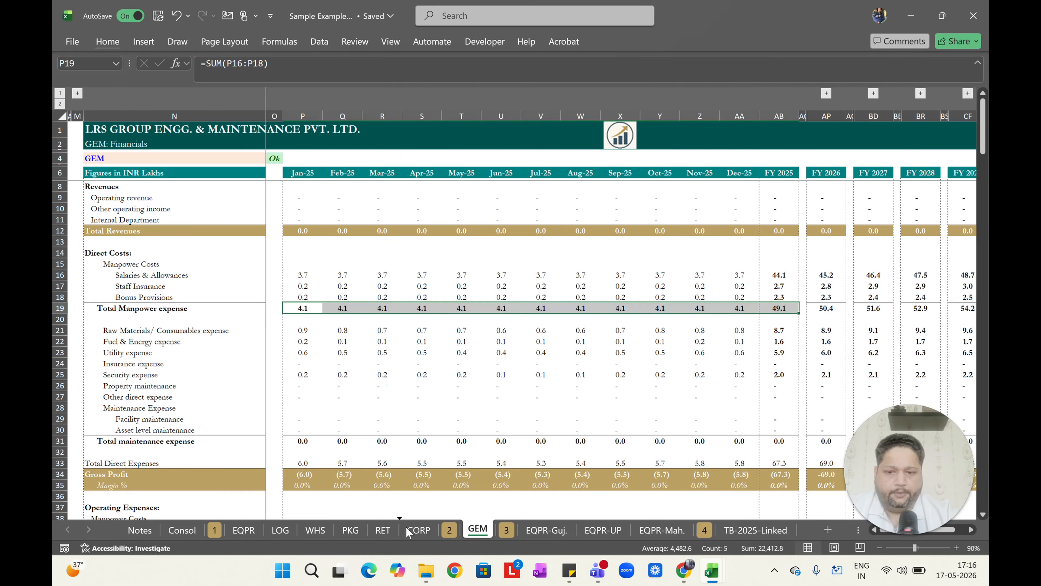
drag(406, 526, 406, 526)
click(187, 529)
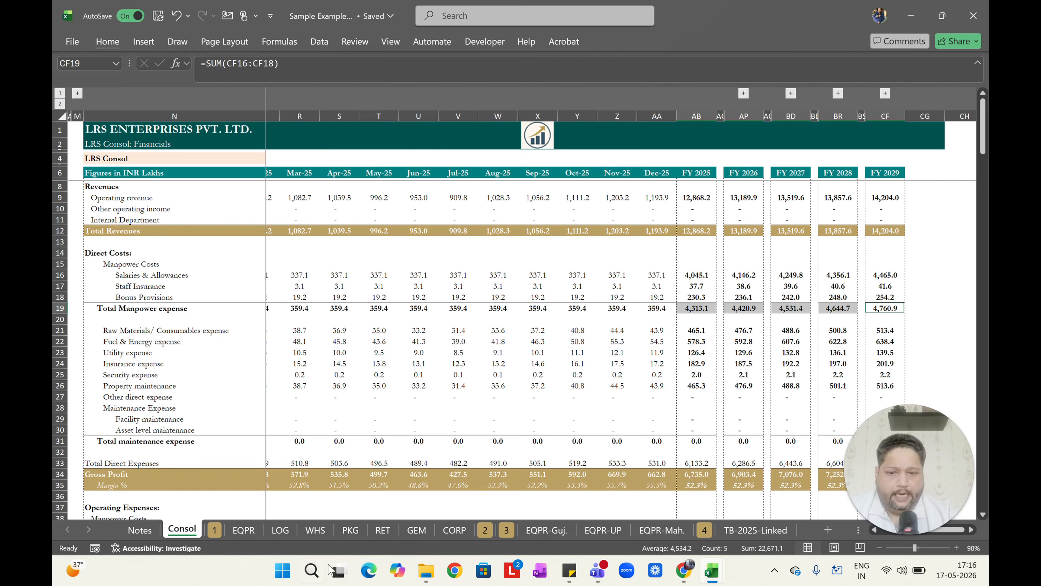
drag(422, 533, 496, 527)
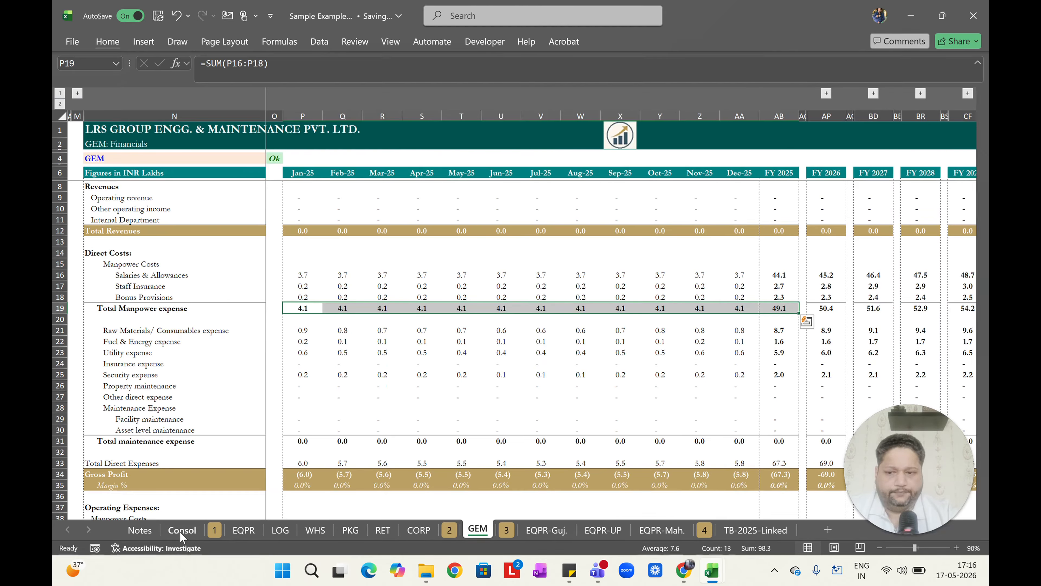
Read the Notes point on flexibility, then scroll through the EQPR and WHS sheets down to Net Income.
click(141, 531)
click(203, 366)
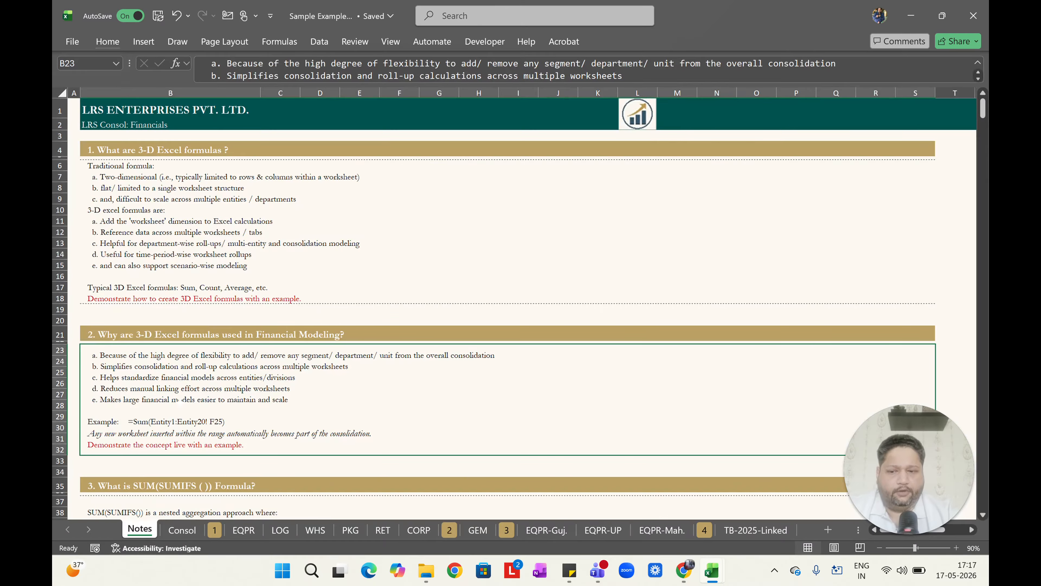
click(251, 531)
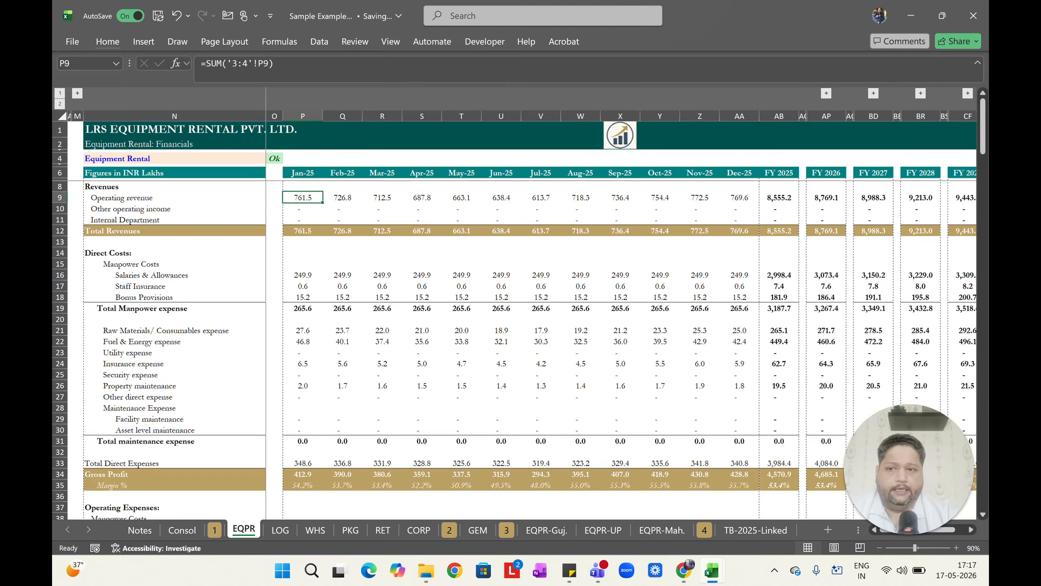
scroll(515, 351, down, 12)
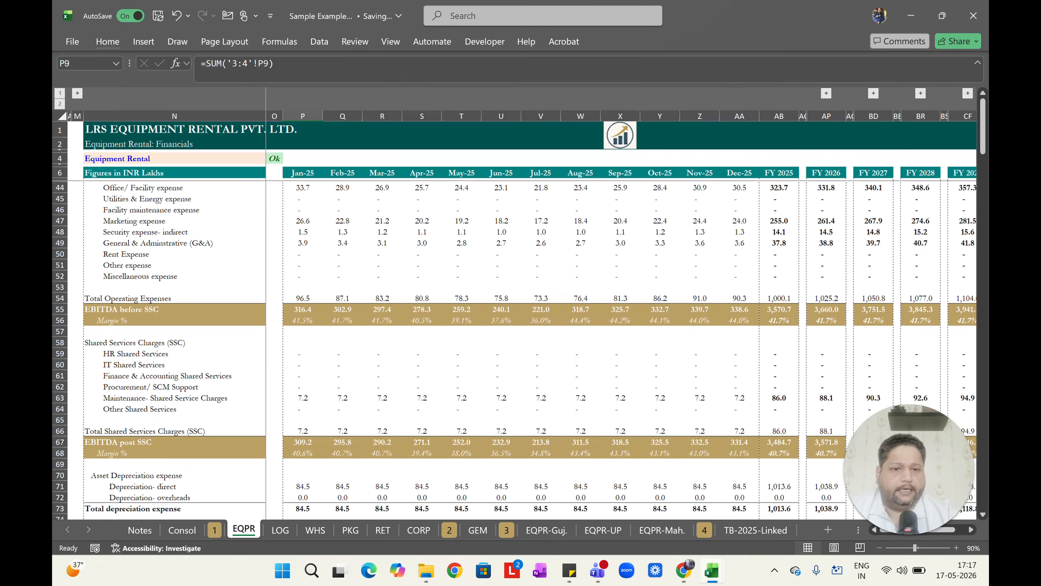
scroll(515, 350, down, 5)
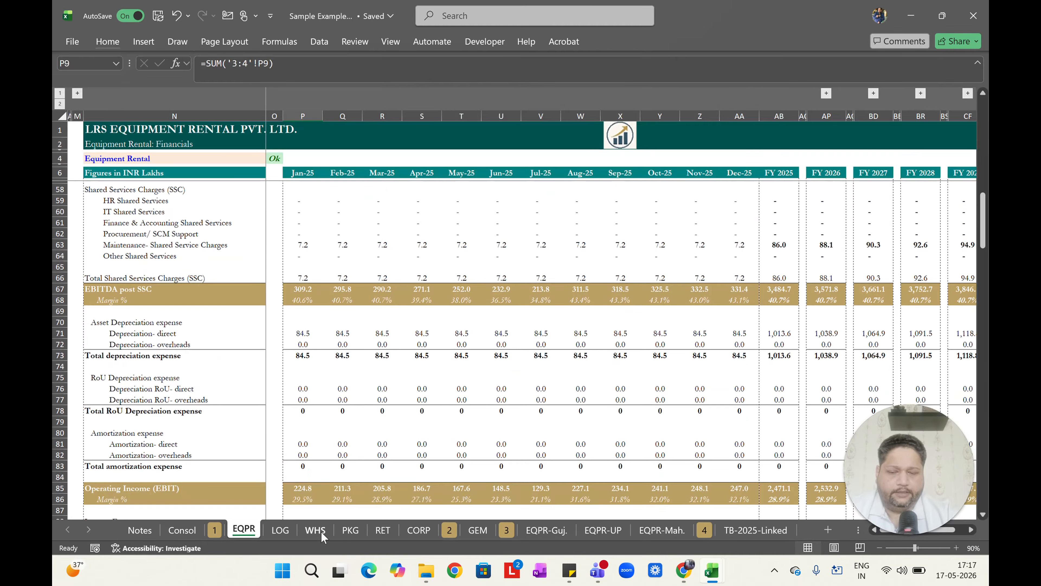
click(316, 530)
scroll(514, 350, down, 12)
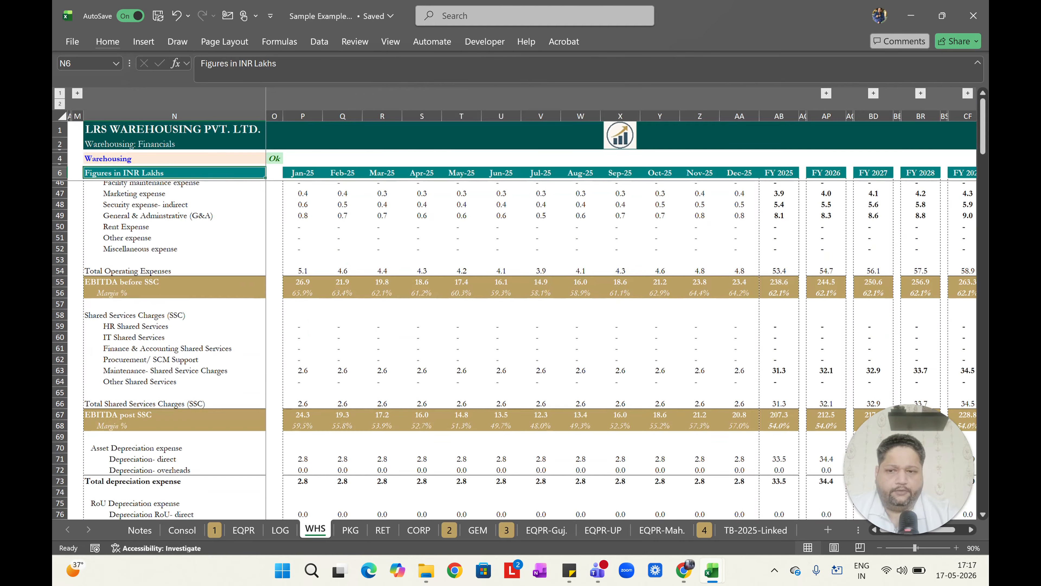
scroll(514, 350, down, 5)
scroll(514, 351, down, 2)
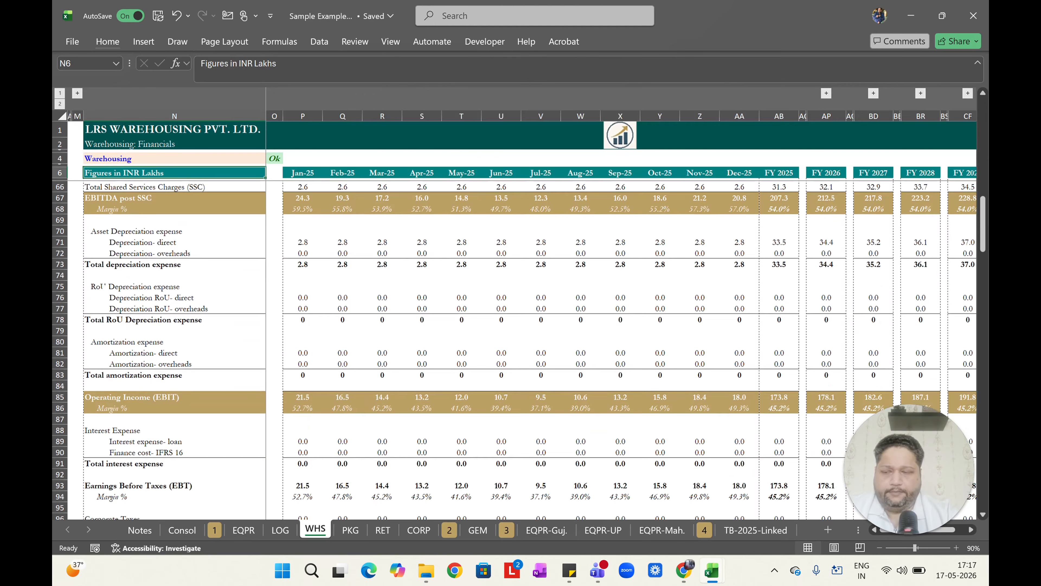
scroll(514, 350, down, 3)
click(59, 425)
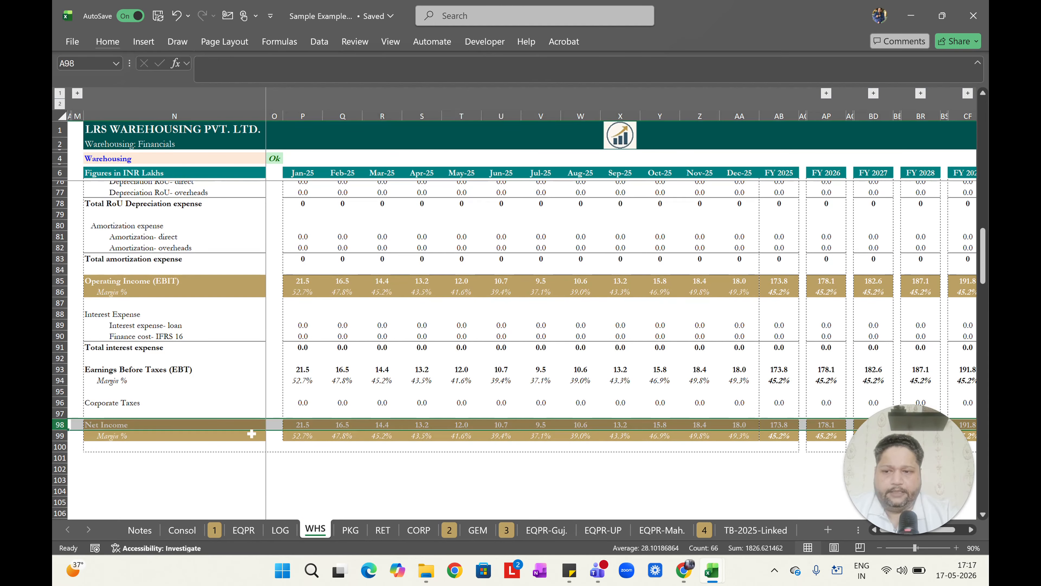
click(245, 530)
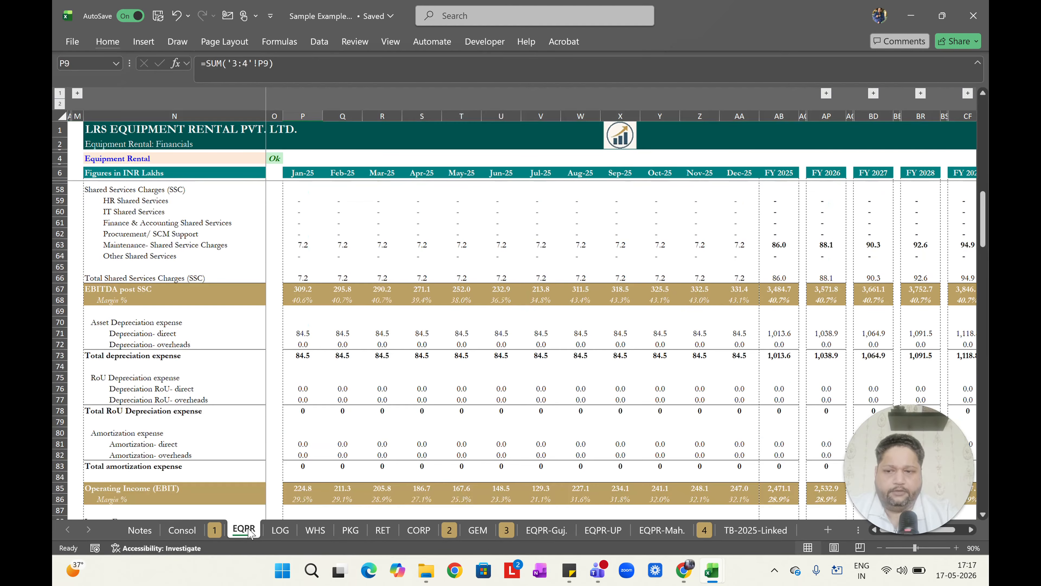
scroll(514, 312, down, 20)
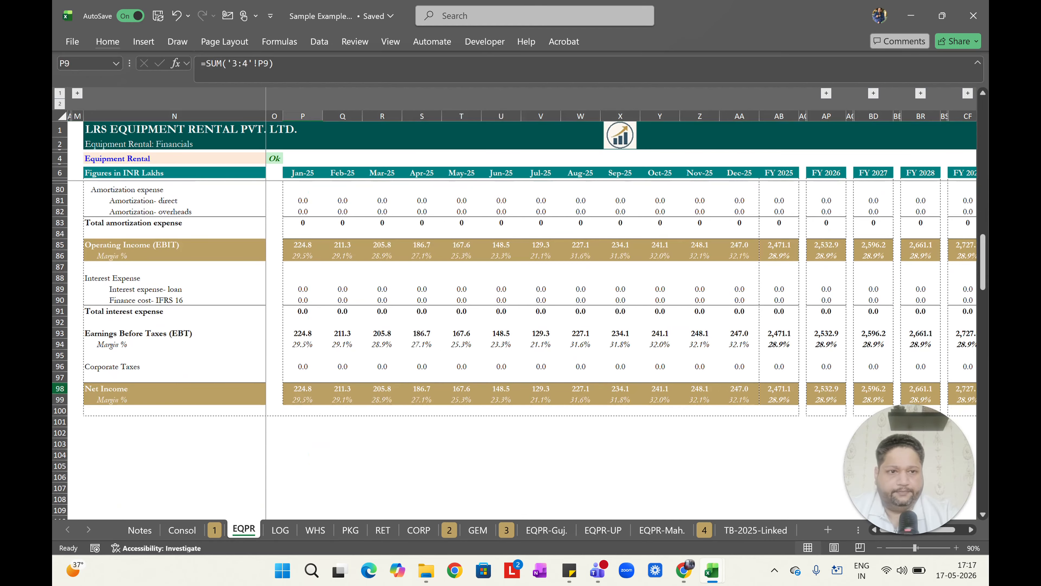
click(66, 391)
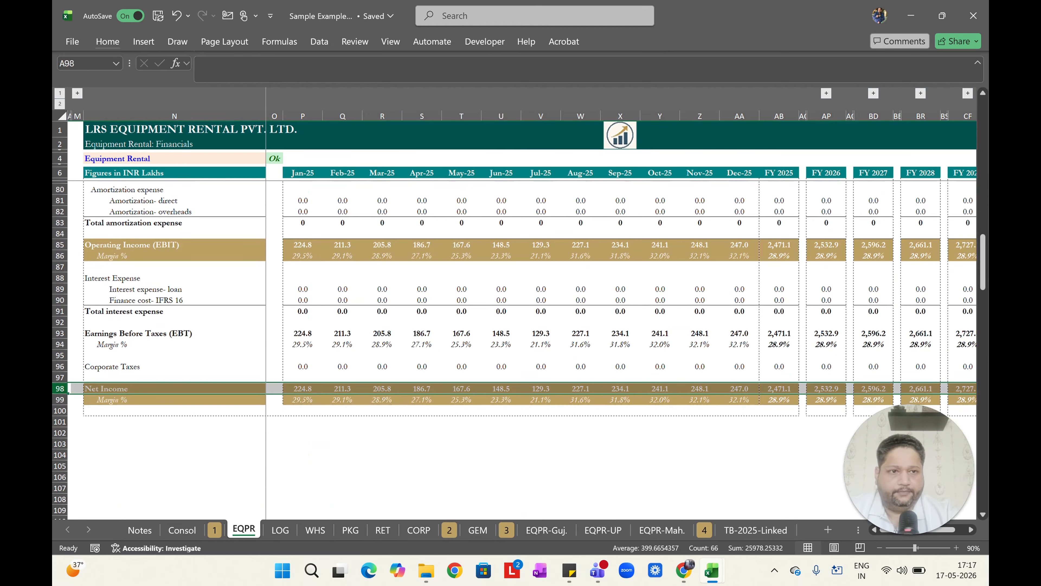
Scroll through the LOG, PKG, CORP and RET entity sheets to review their rows down to Net Income.
click(280, 530)
scroll(514, 312, down, 15)
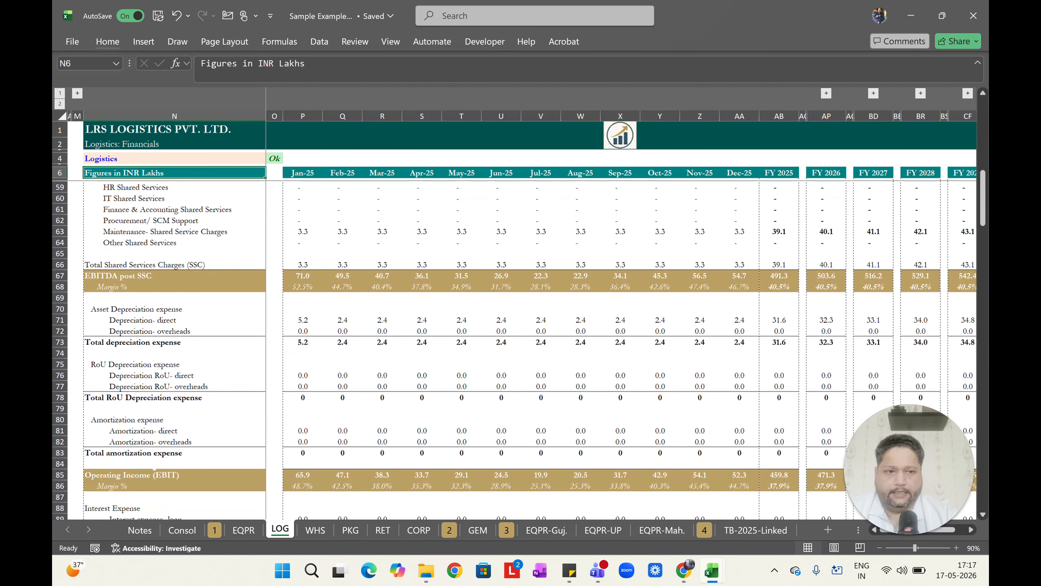
scroll(153, 467, down, 5)
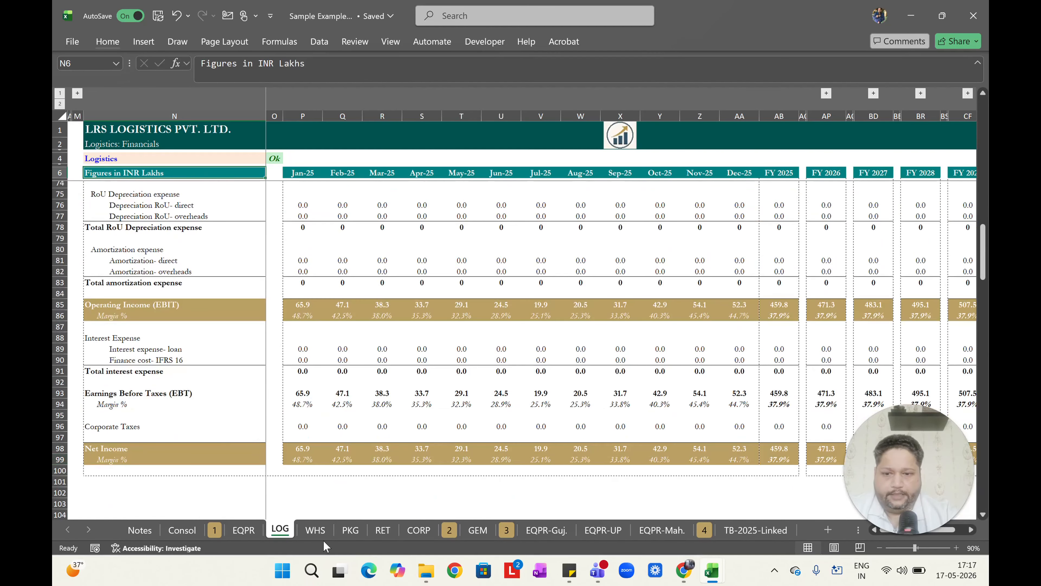
click(353, 533)
scroll(520, 312, down, 8)
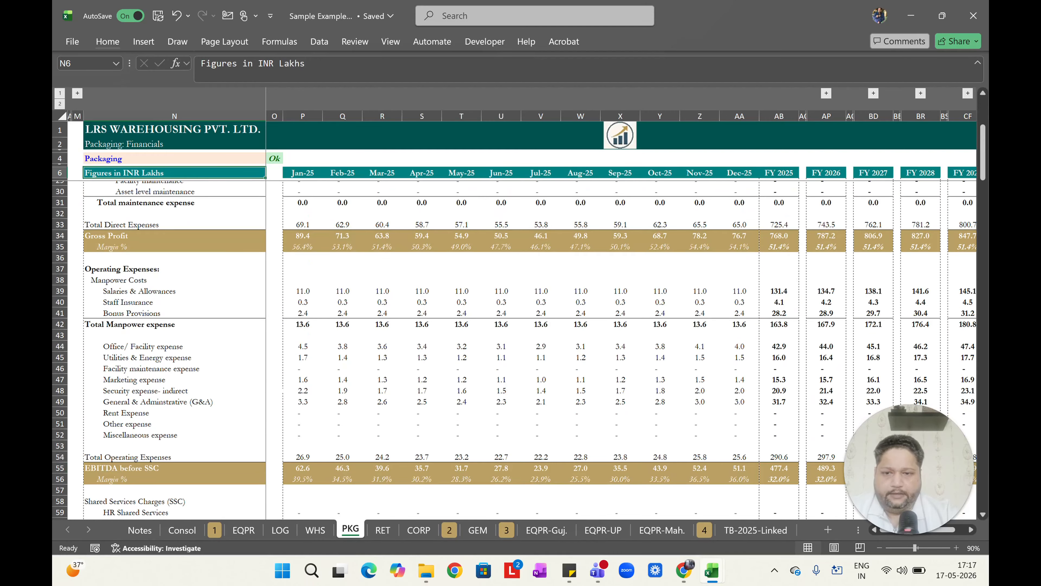
click(418, 530)
scroll(514, 350, down, 18)
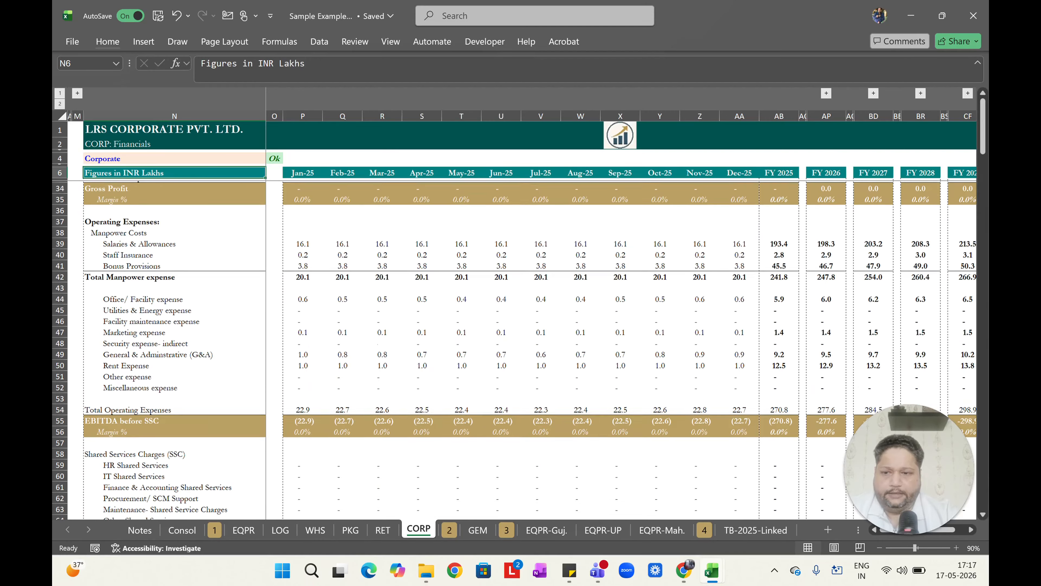
scroll(382, 345, down, 3)
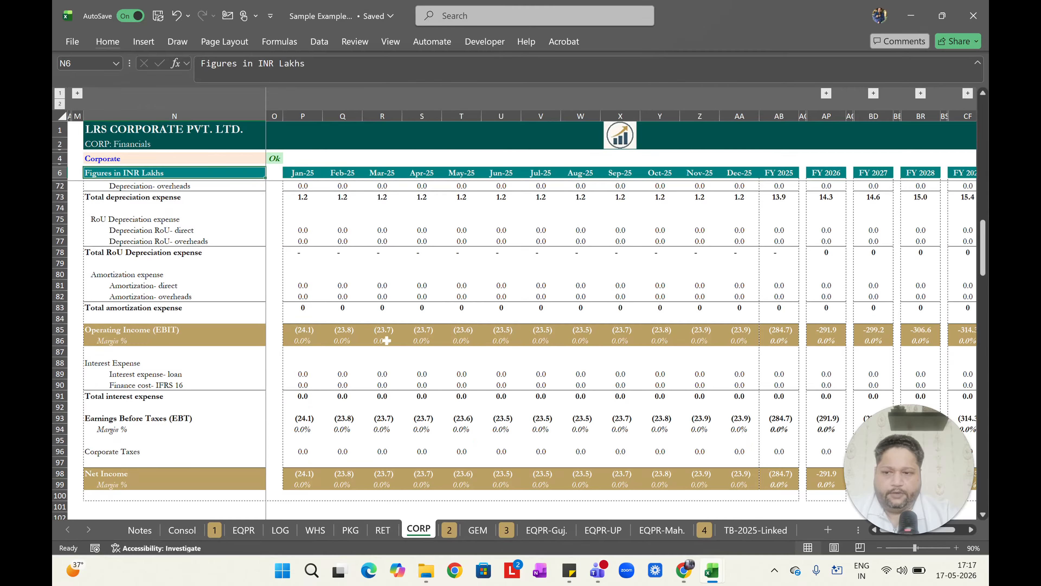
scroll(387, 340, up, 20)
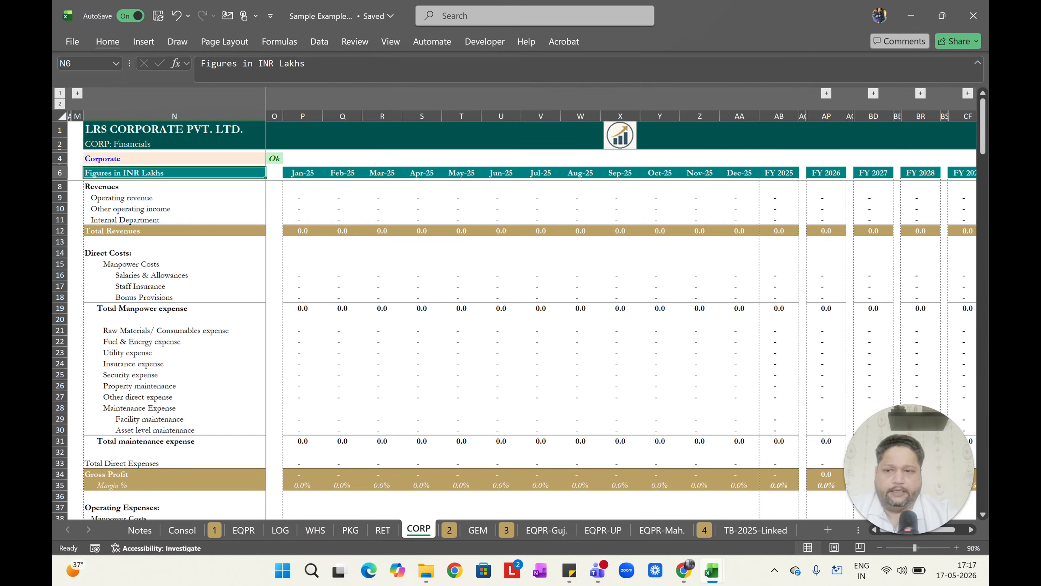
scroll(402, 381, down, 3)
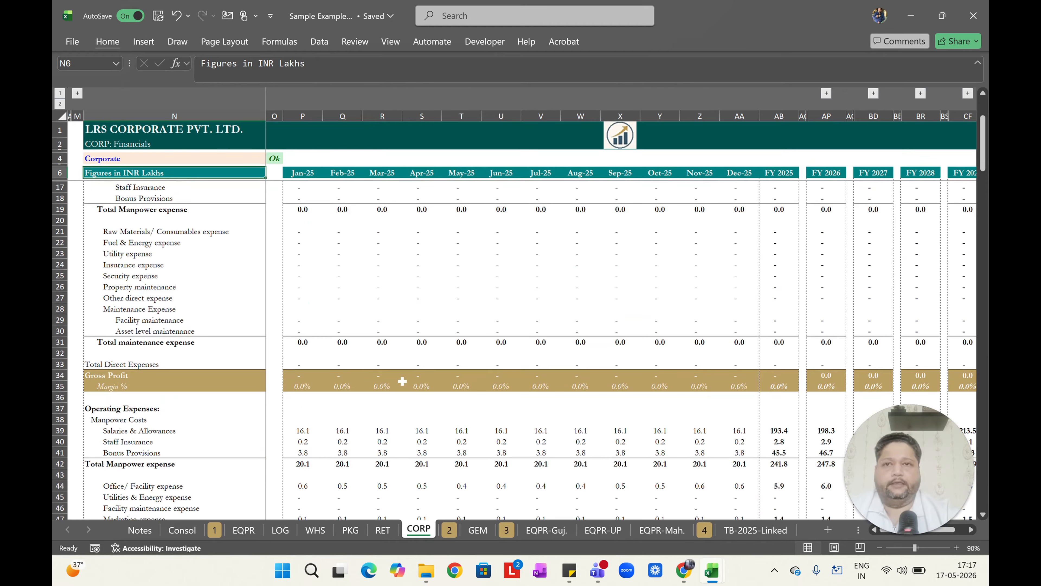
click(383, 529)
scroll(71, 453, down, 20)
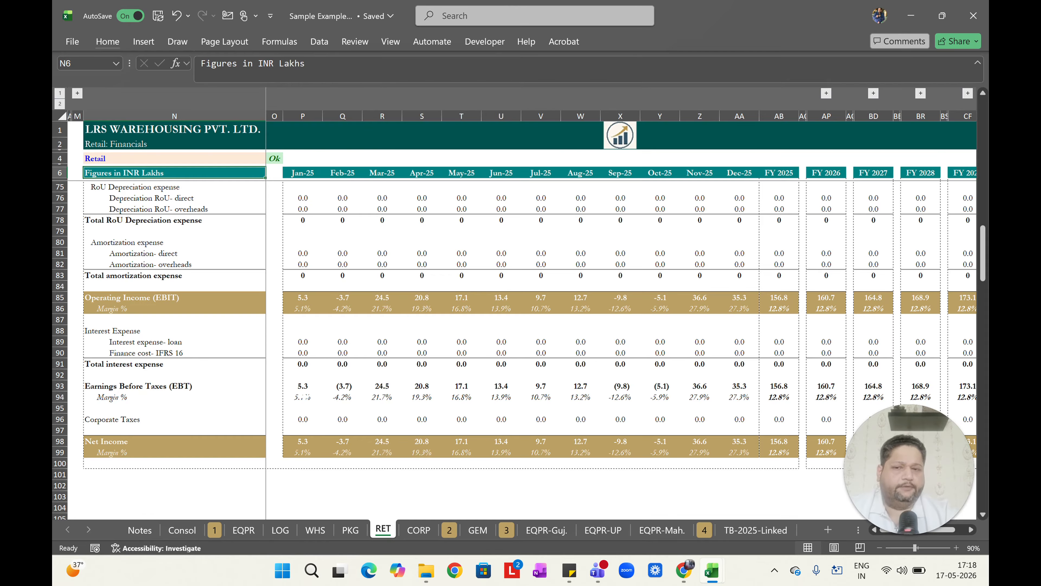
Navigate back through the entity sheets to the top of the Consol sheet.
key(ctrl+Home)
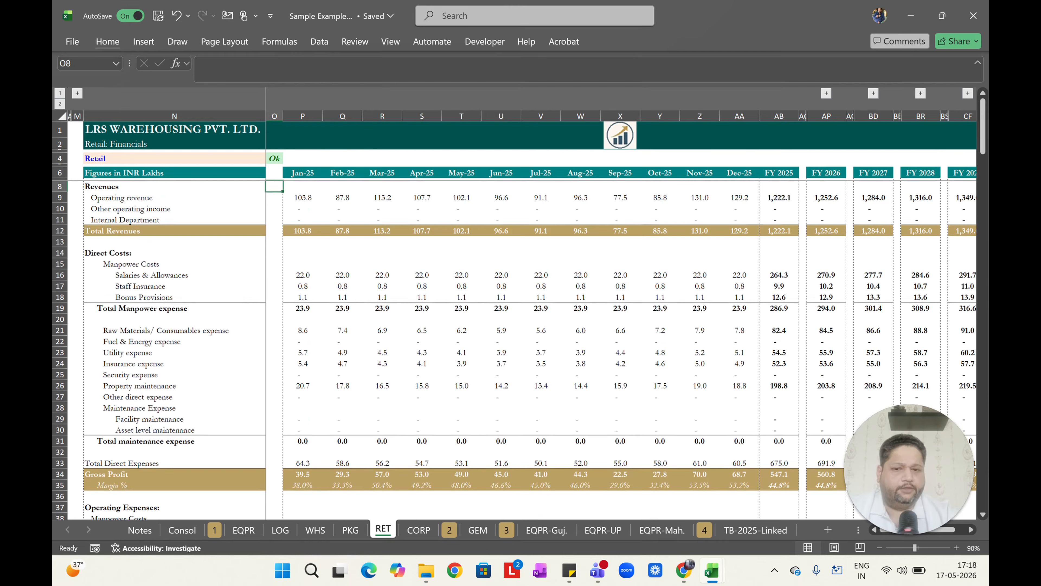
key(ctrl+Page_Up)
key(ctrl+Page_Up)
key(ctrl+Page_Up)
key(ctrl+Page_Up)
key(ctrl+Page_Up)
key(ctrl+Page_Up)
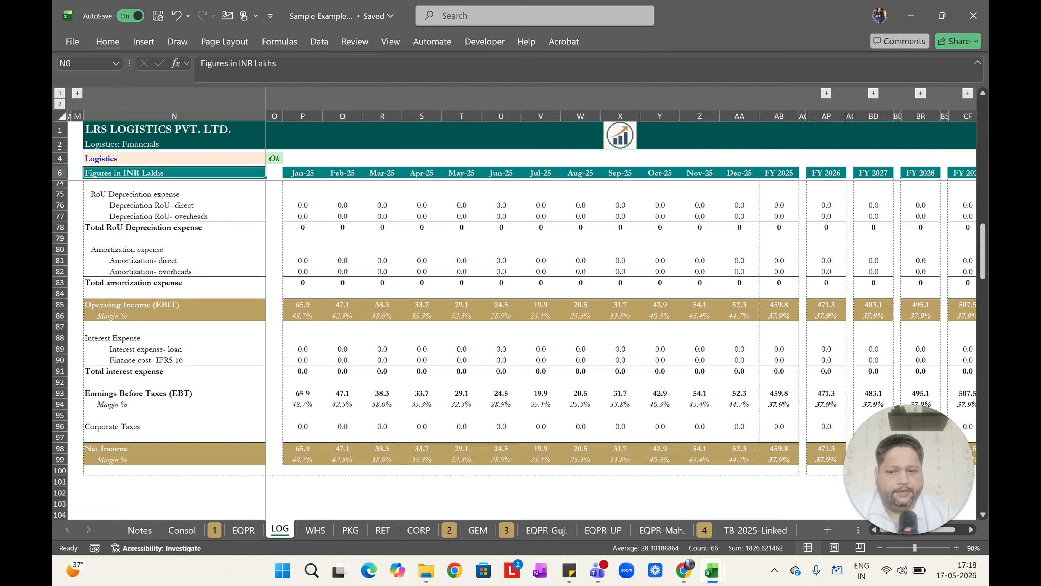
scroll(304, 396, down, 20)
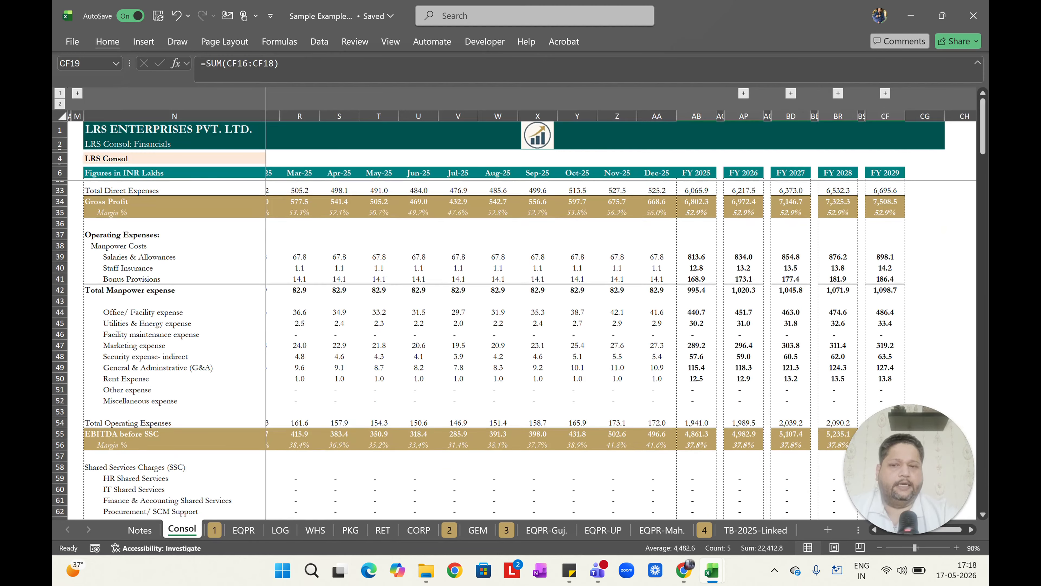
scroll(304, 396, down, 2)
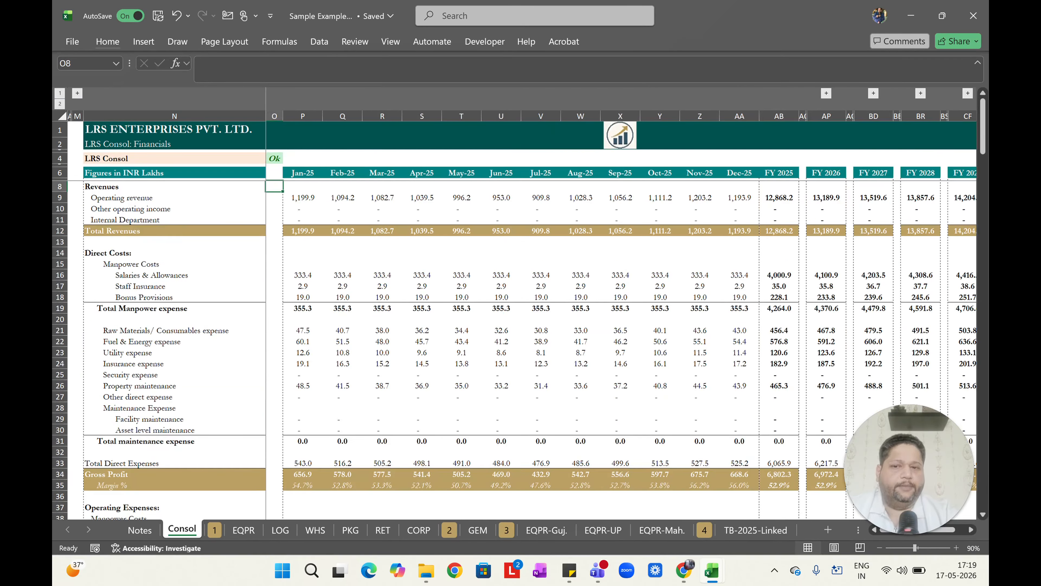
Inspect the Consol sheet's EBITDA Check formula in row 111 and the EBITDA post SSC row it references.
scroll(515, 351, down, 7)
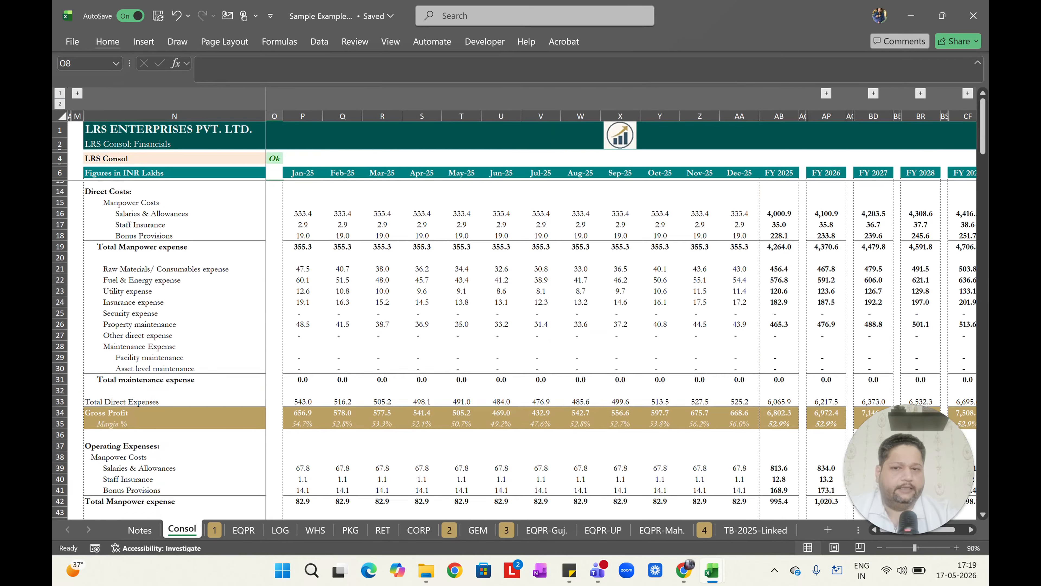
scroll(515, 350, down, 20)
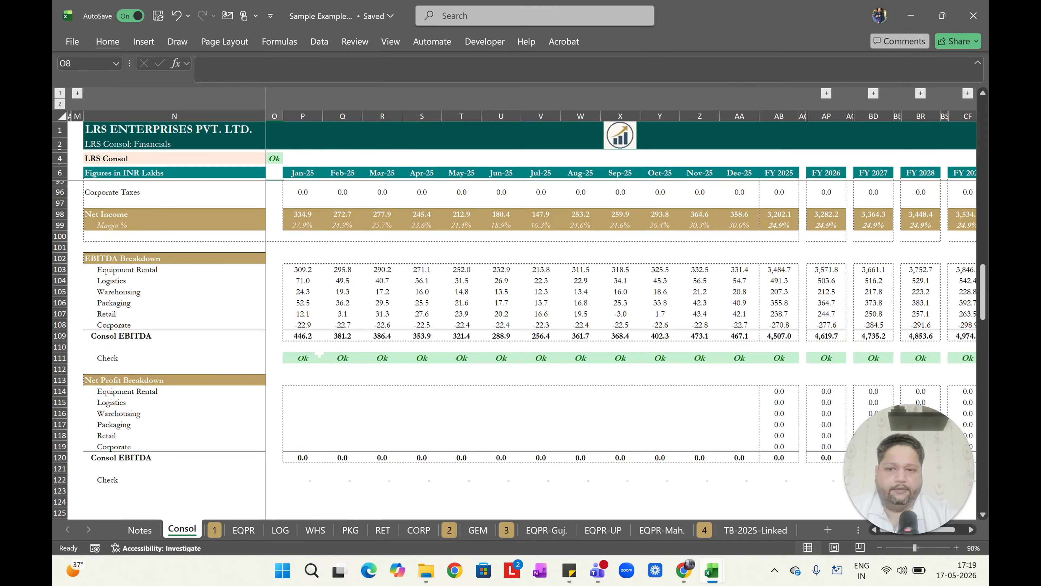
click(297, 360)
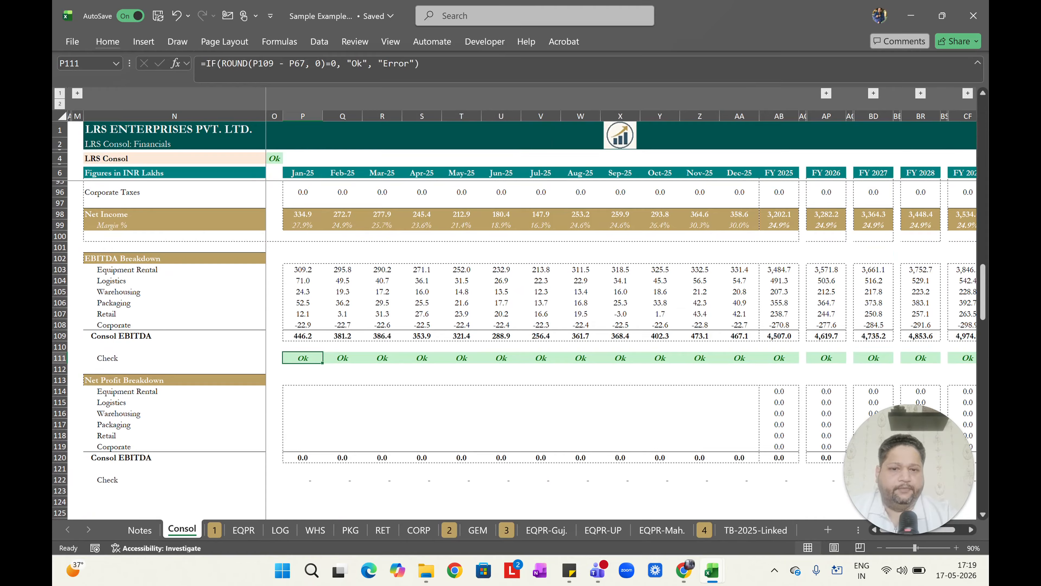
key(ctrl+Right)
key(Right)
key(Right)
key(Right)
key(Right)
key(Right)
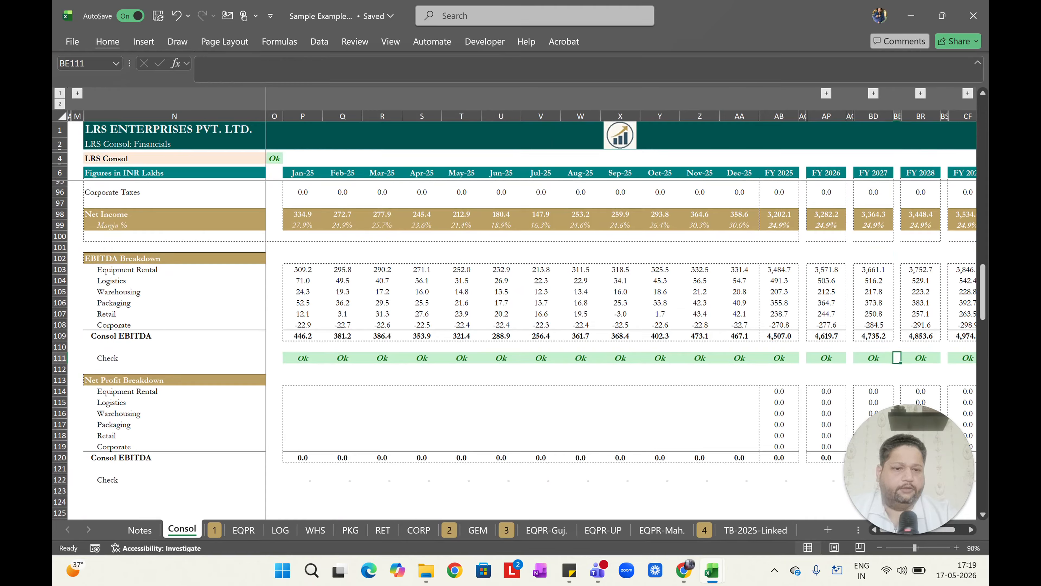
key(ctrl+Left)
key(ctrl+Left)
key(ctrl+Left)
key(ctrl+Left)
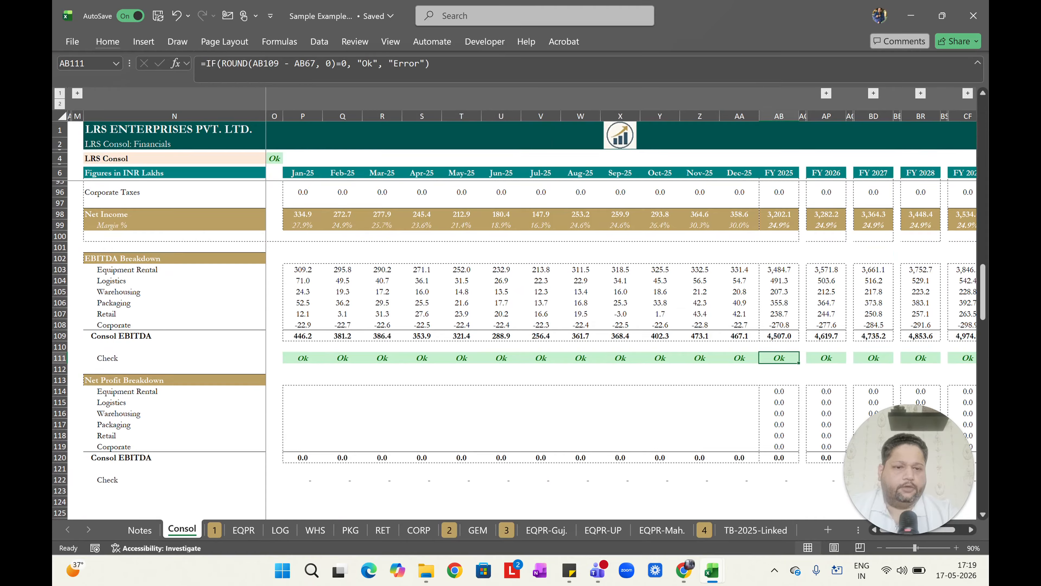
key(F2)
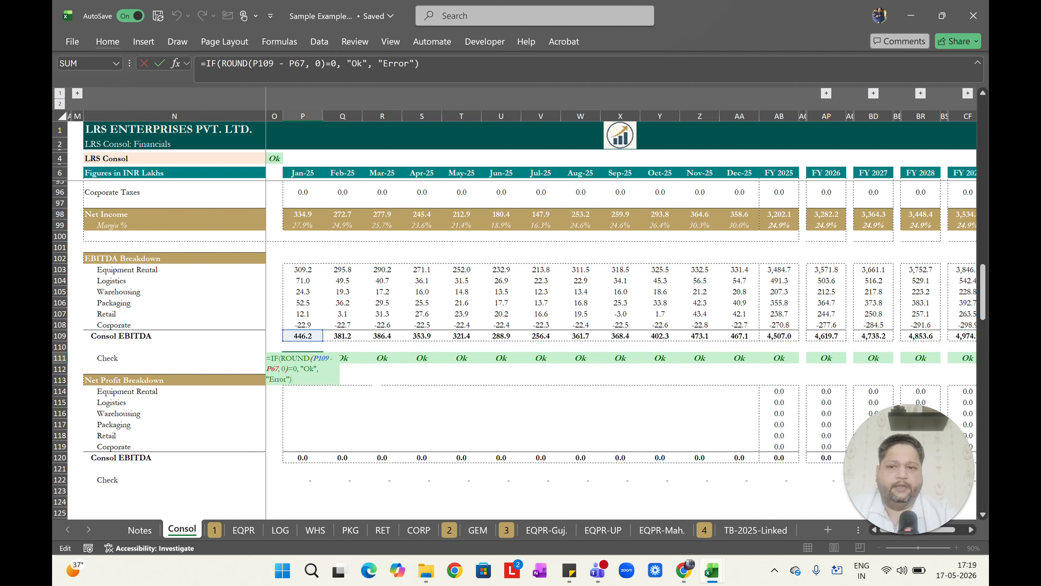
scroll(515, 350, up, 20)
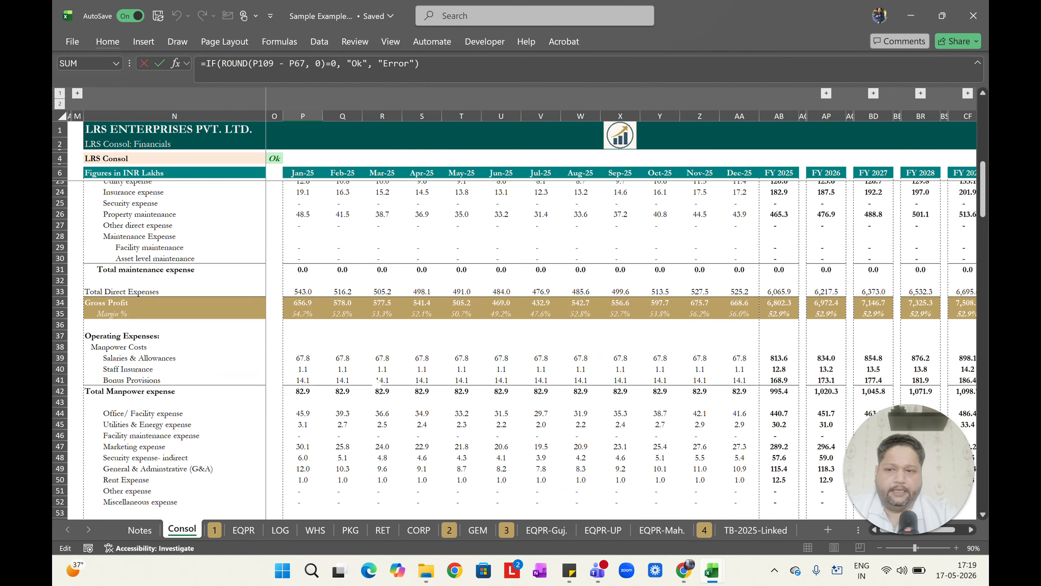
scroll(515, 351, down, 8)
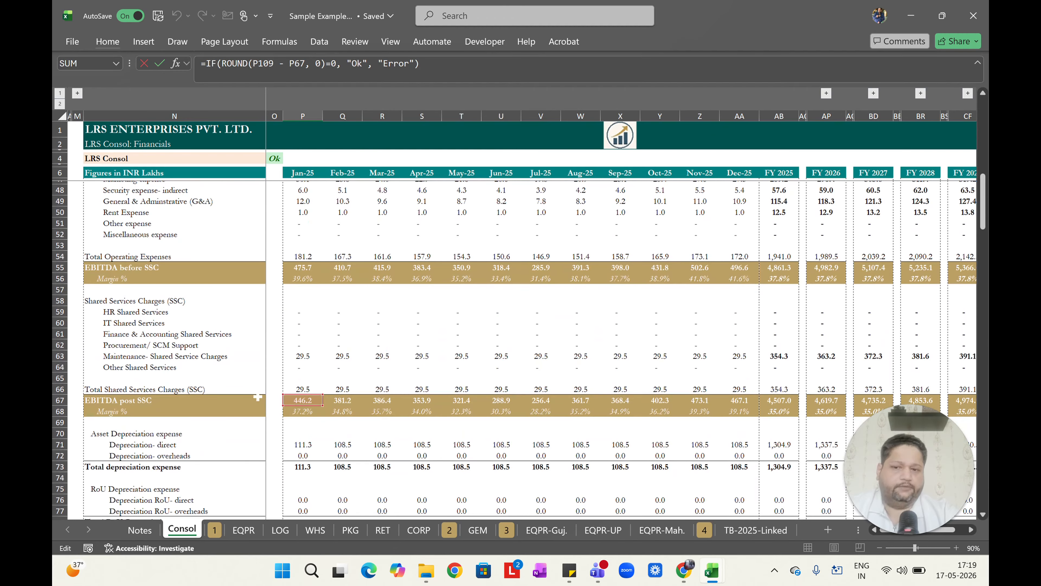
key(Escape)
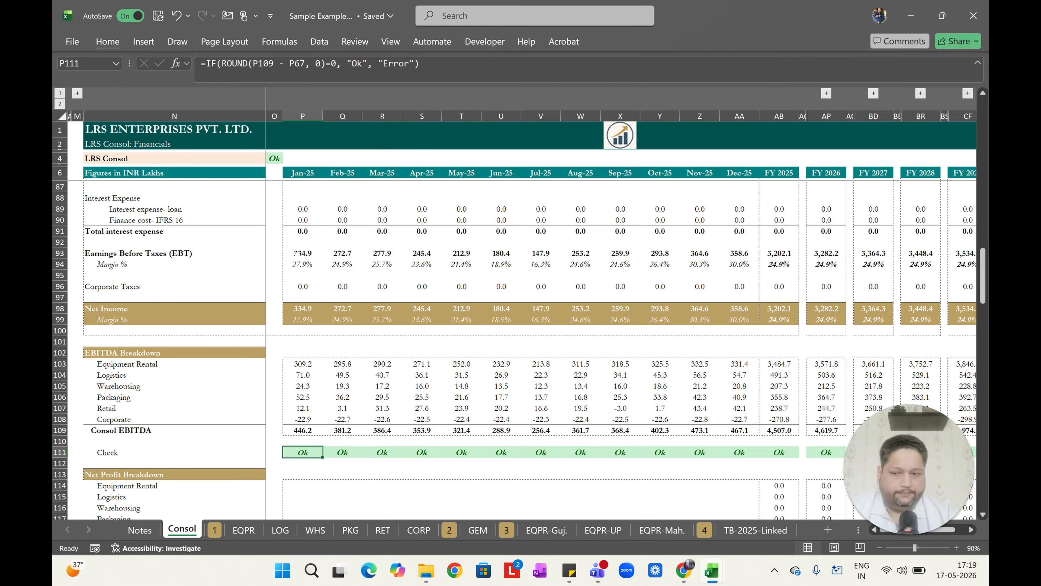
Read the Notes sheet's section 3 on the SUM(SUMIFS) formula.
key(ctrl+Page_Up)
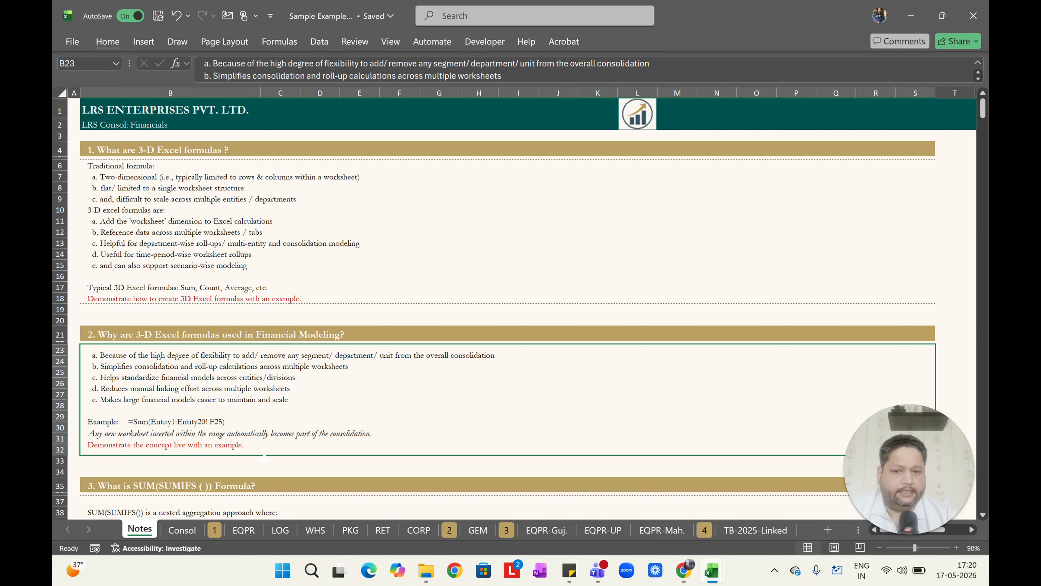
scroll(241, 400, down, 4)
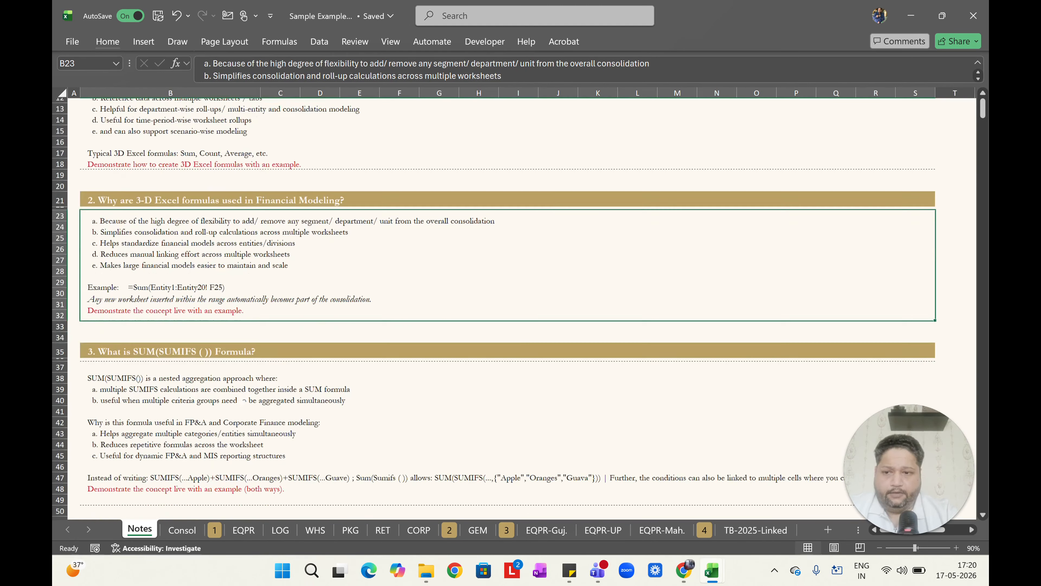
scroll(242, 401, down, 2)
scroll(243, 400, up, 2)
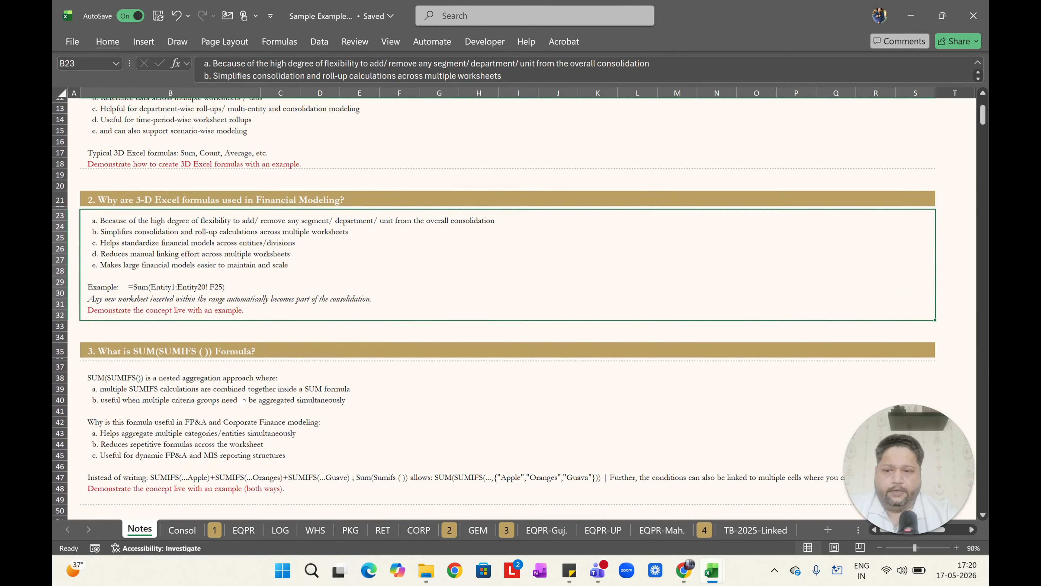
click(130, 356)
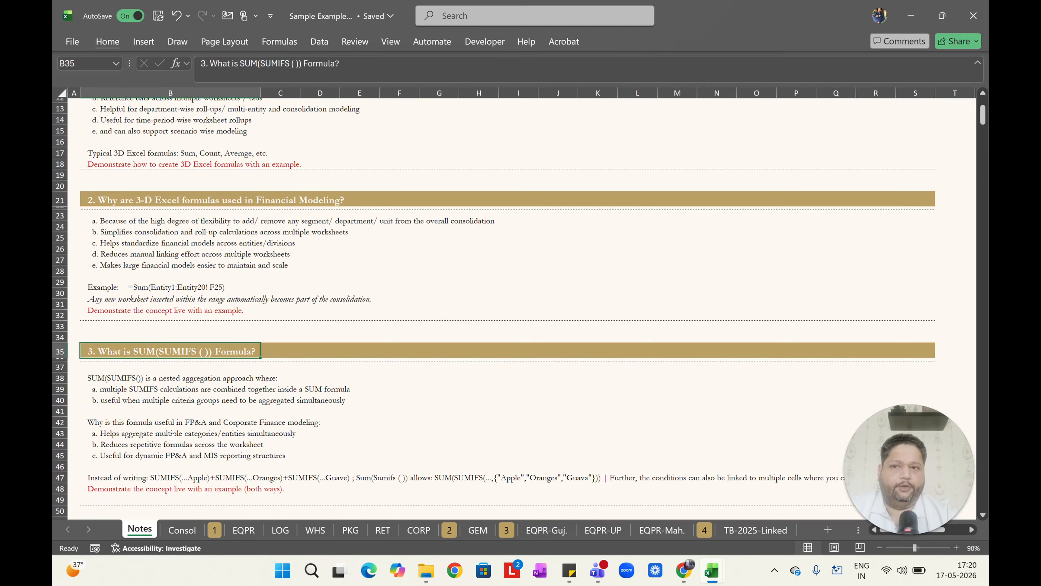
Examine the SUM(SUMIFS) formula behind the LOG sheet's January operating revenue, highlighting its criteria arguments.
click(274, 533)
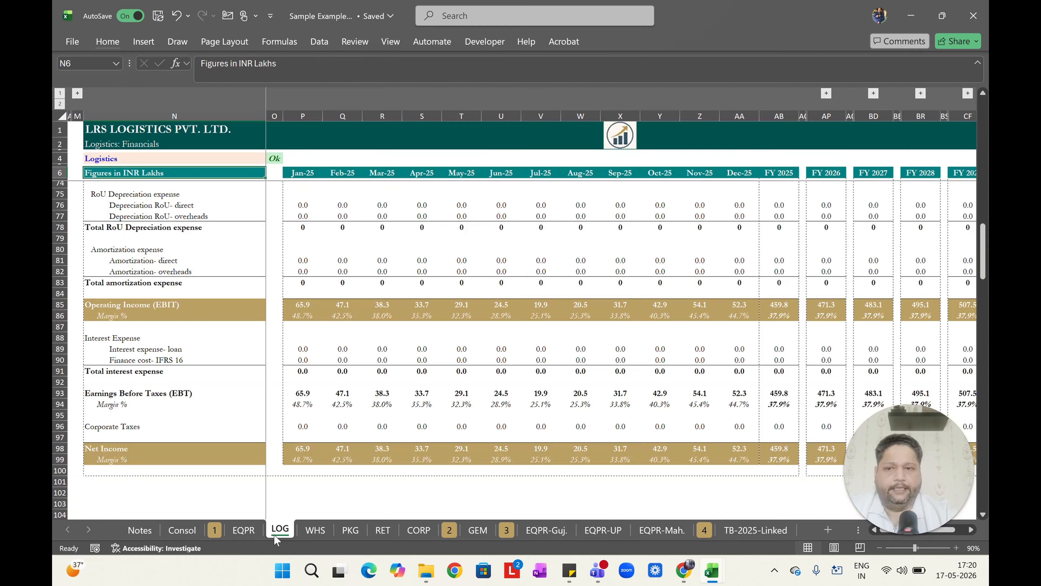
key(ctrl+Home)
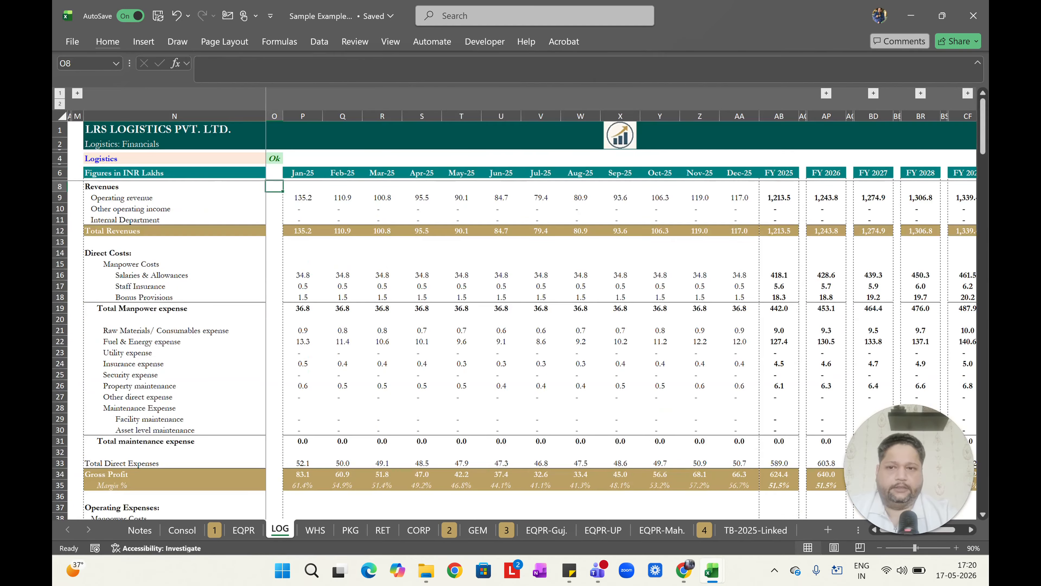
click(303, 208)
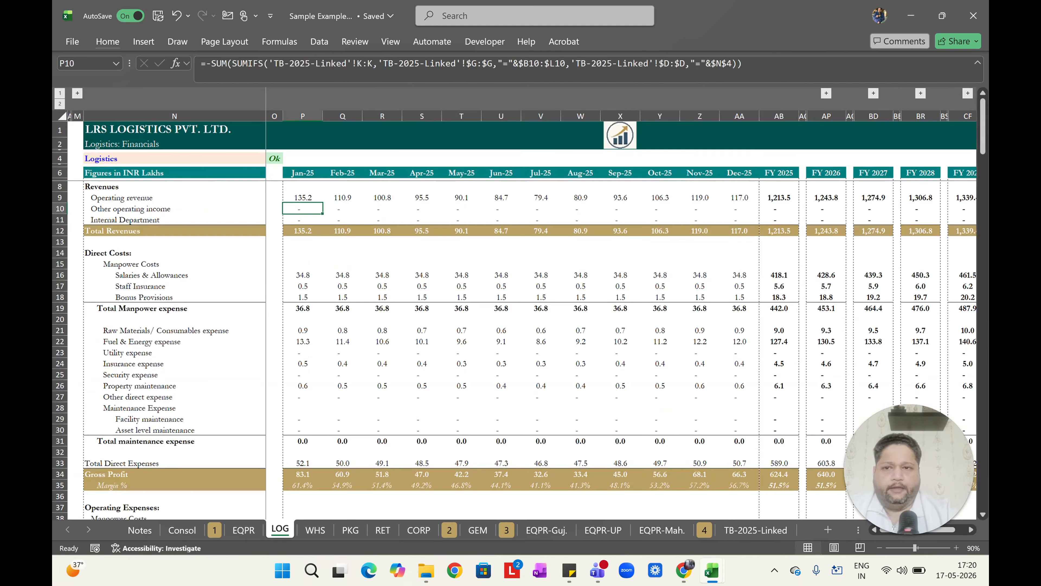
key(Up)
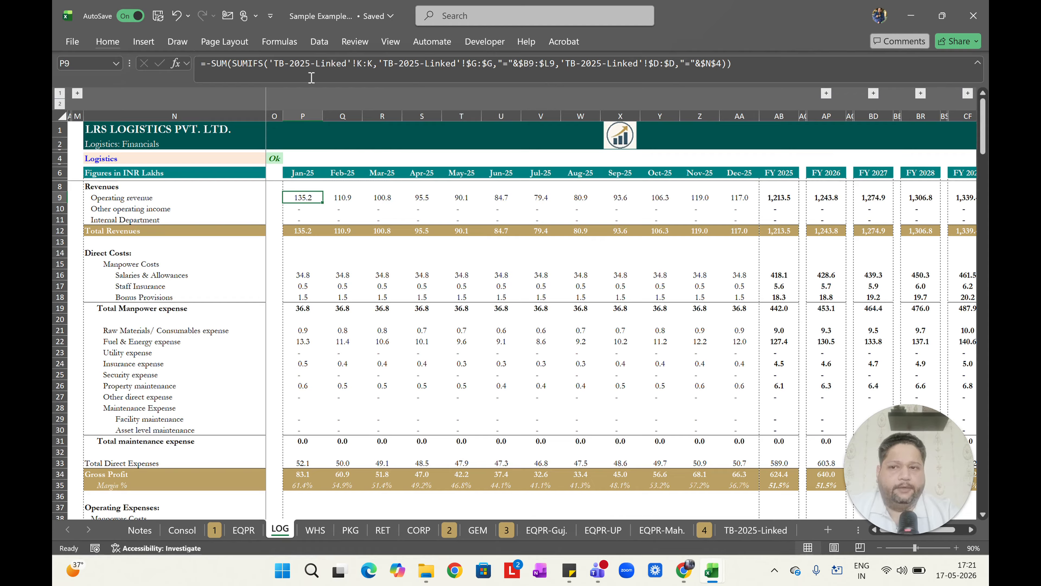
drag(560, 66, 722, 67)
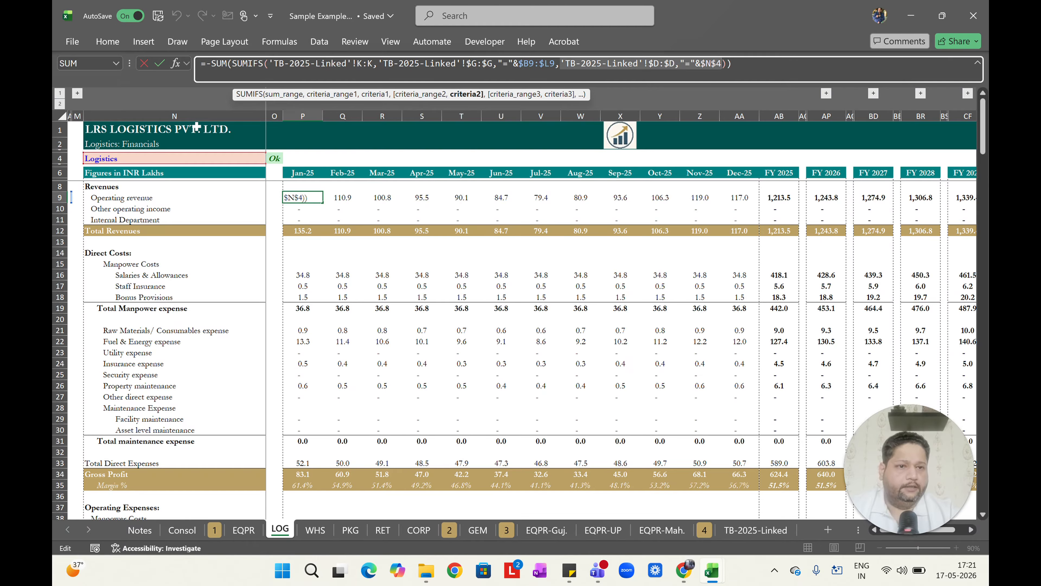
key(ctrl+Return)
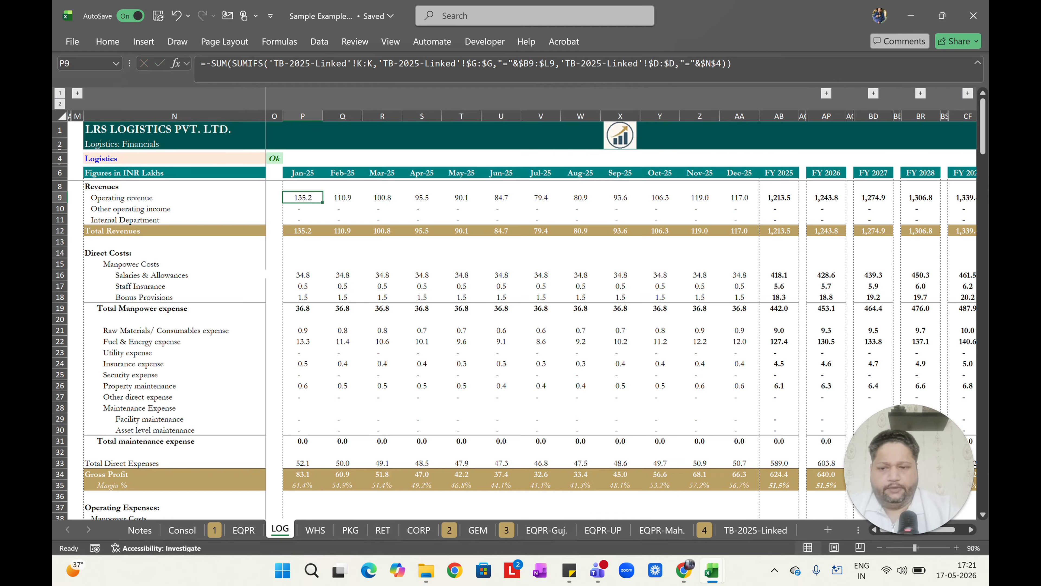
Return through the sheets to the Notes sheet.
key(ctrl+Page_Up)
key(ctrl+Page_Up)
key(ctrl+Page_Up)
key(ctrl+Page_Up)
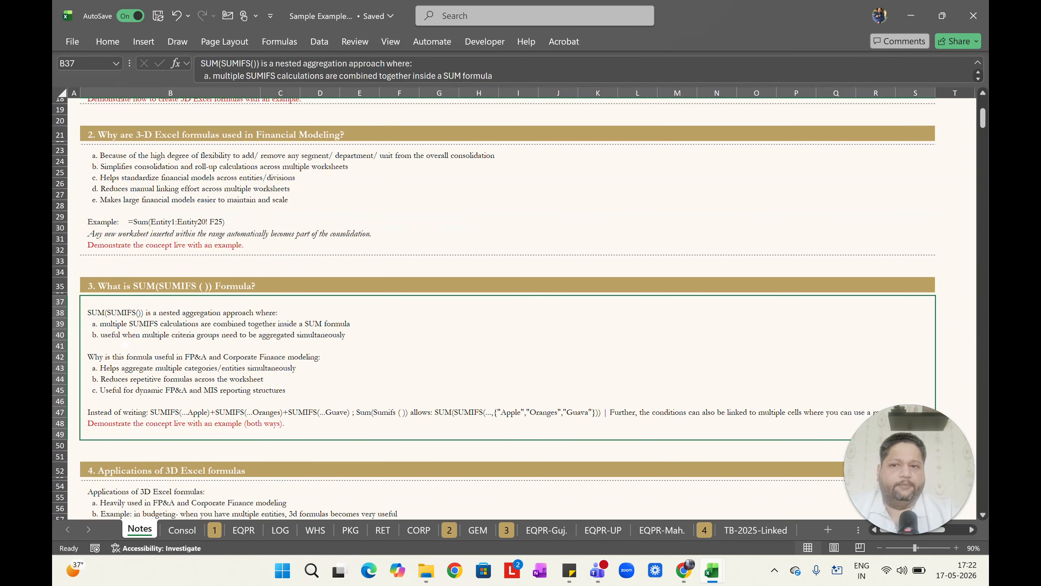
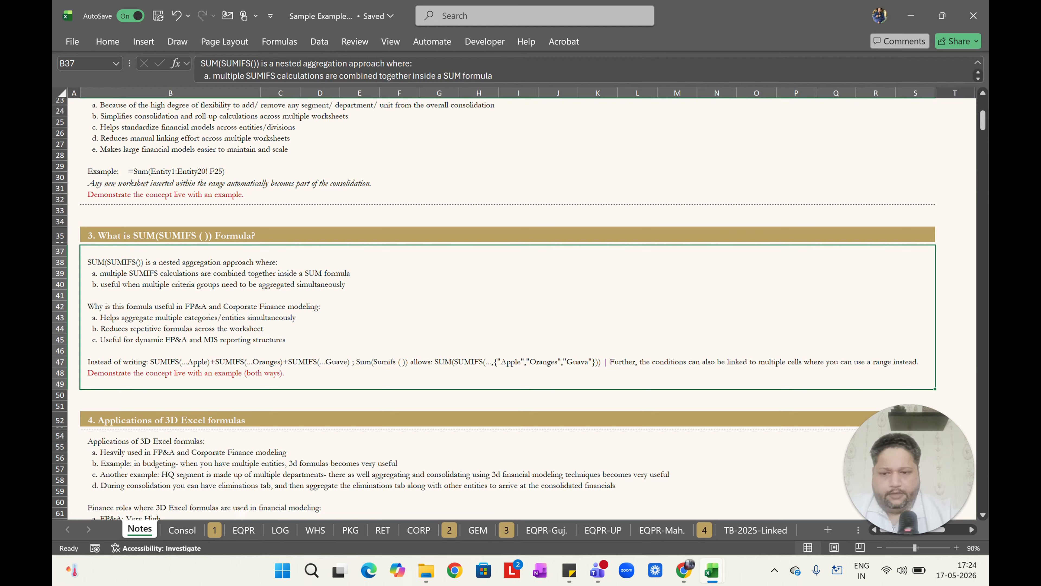
Open the LOG sheet, expand the grouped criteria columns, and examine the sum-range argument of the January operating revenue SUM(SUMIFS) formula.
click(280, 529)
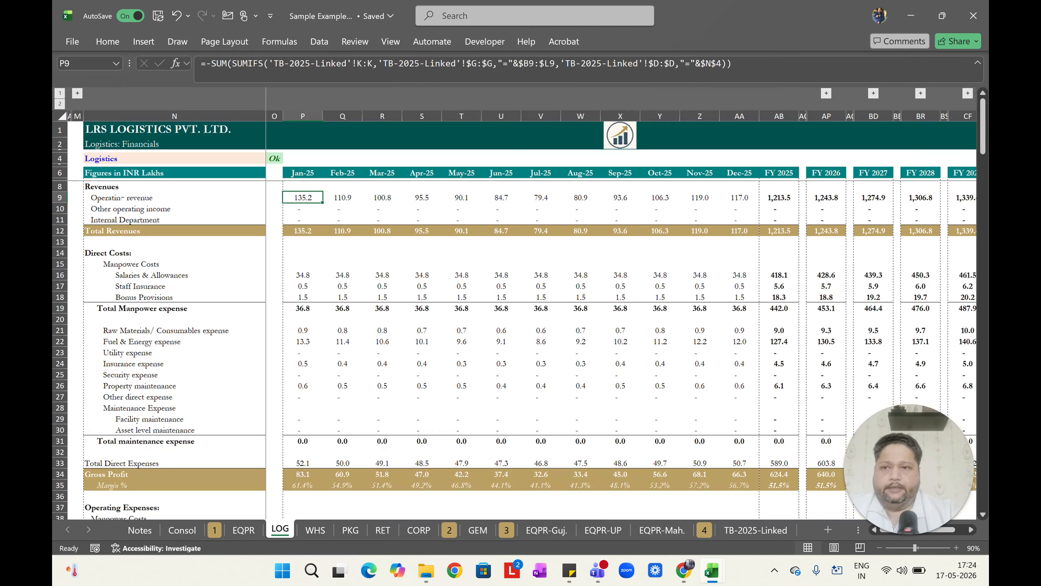
click(78, 93)
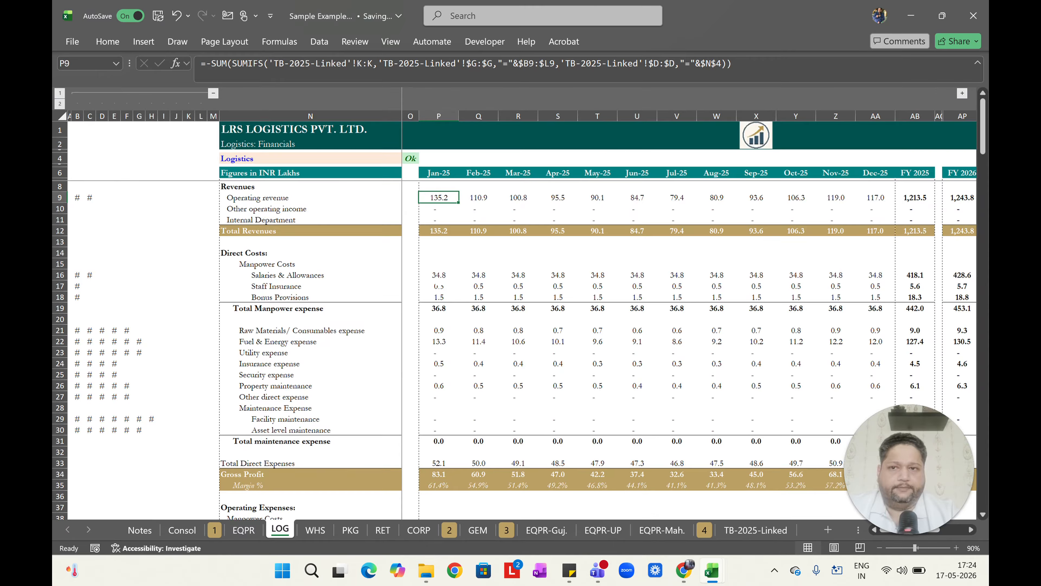
key(F2)
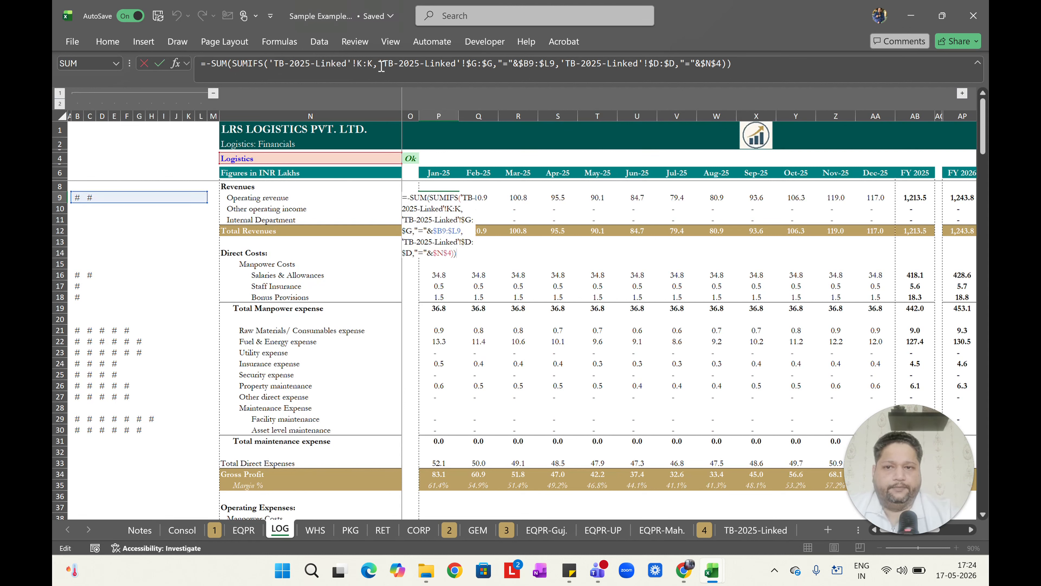
drag(371, 62, 274, 62)
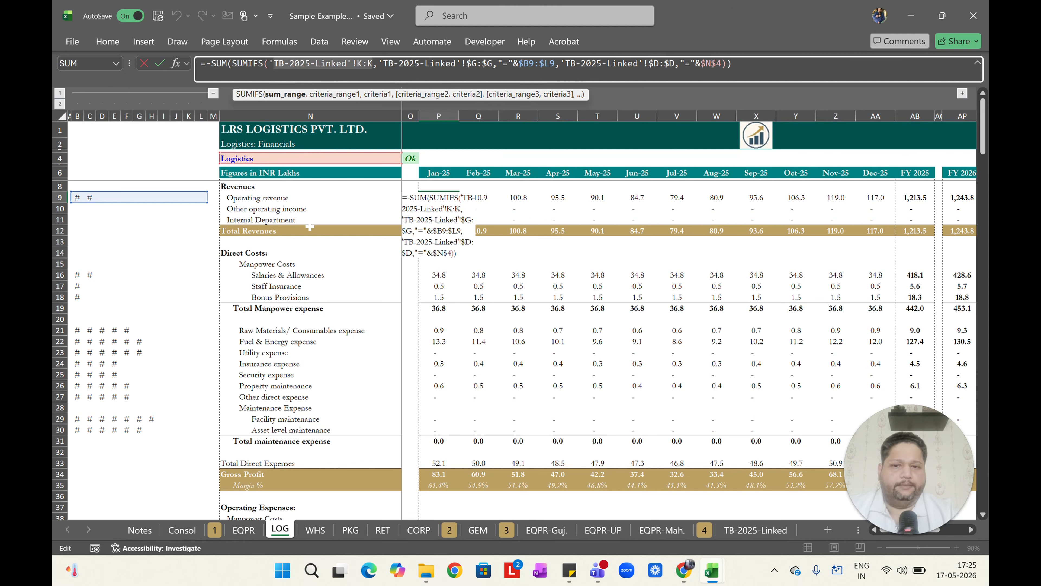
key(Escape)
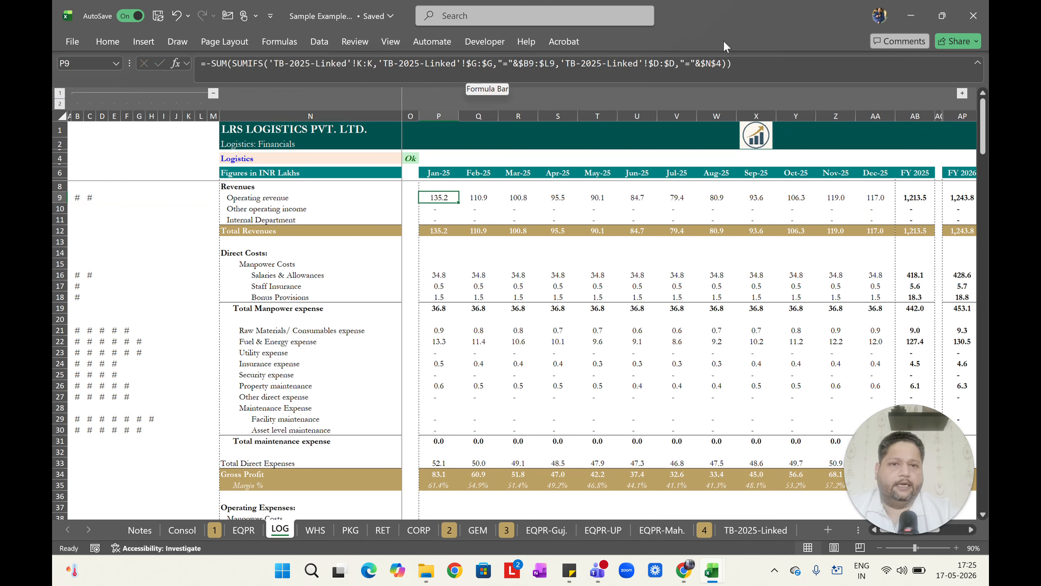
Trace the formula to the TB-2025-Linked sheet and inspect its Segment and Child Code columns before returning to LOG.
key(ctrl+bracketleft)
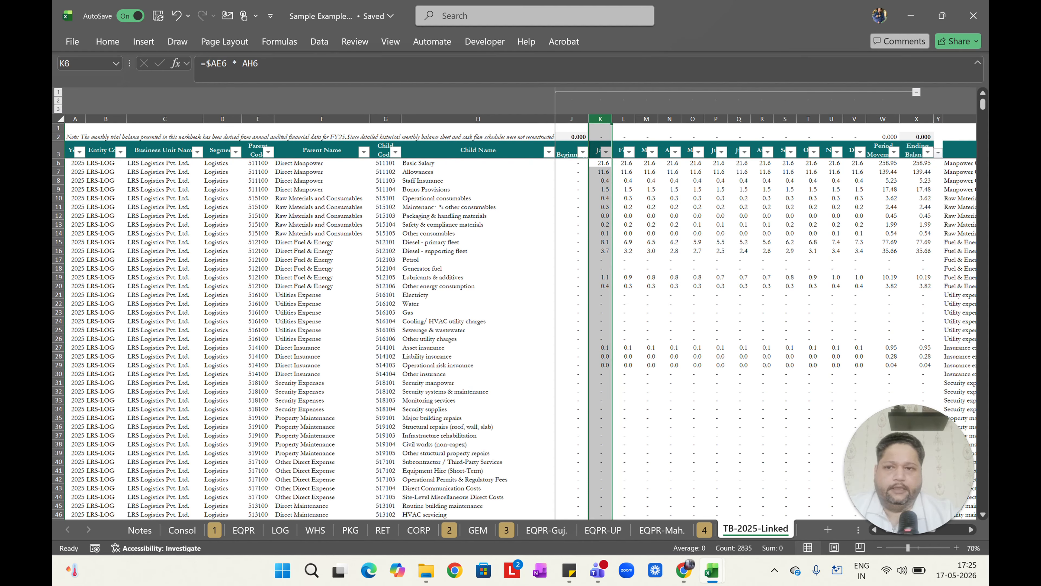
click(222, 117)
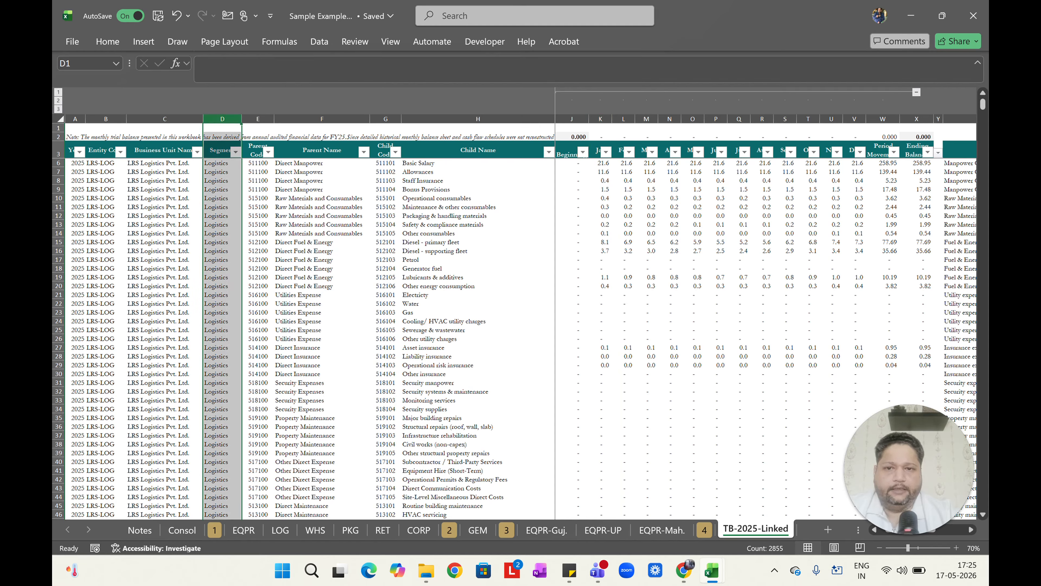
click(385, 118)
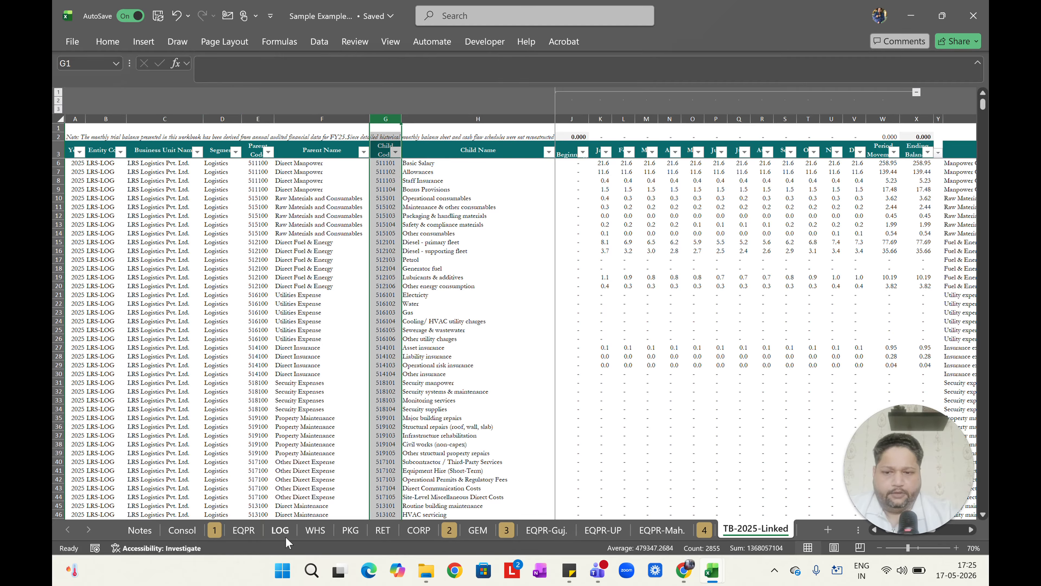
click(280, 530)
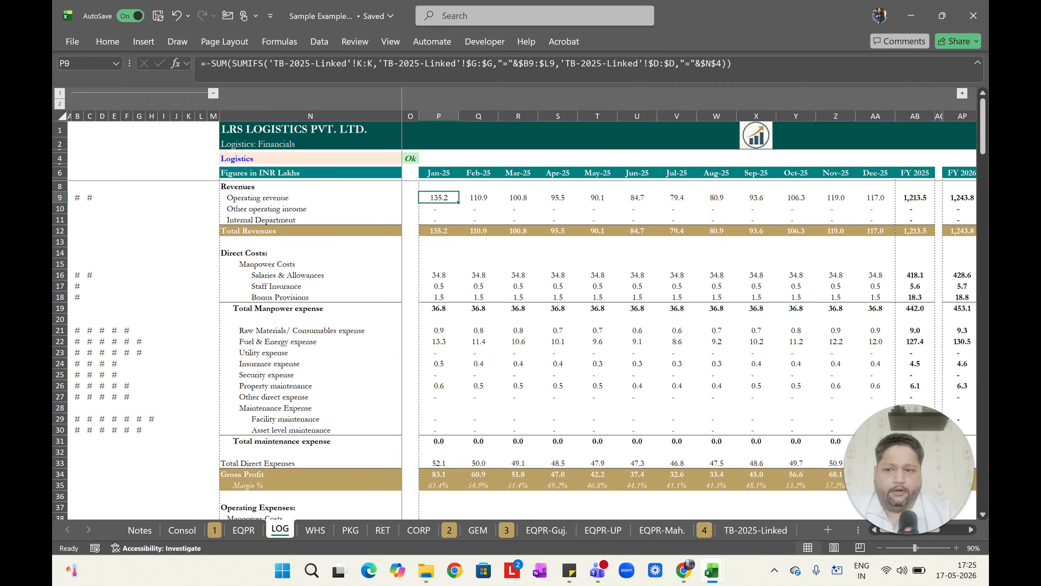
Inspect the January formulas for Raw Materials and Fuel & Energy and the account codes in their criteria cells in rows 21–22.
click(440, 329)
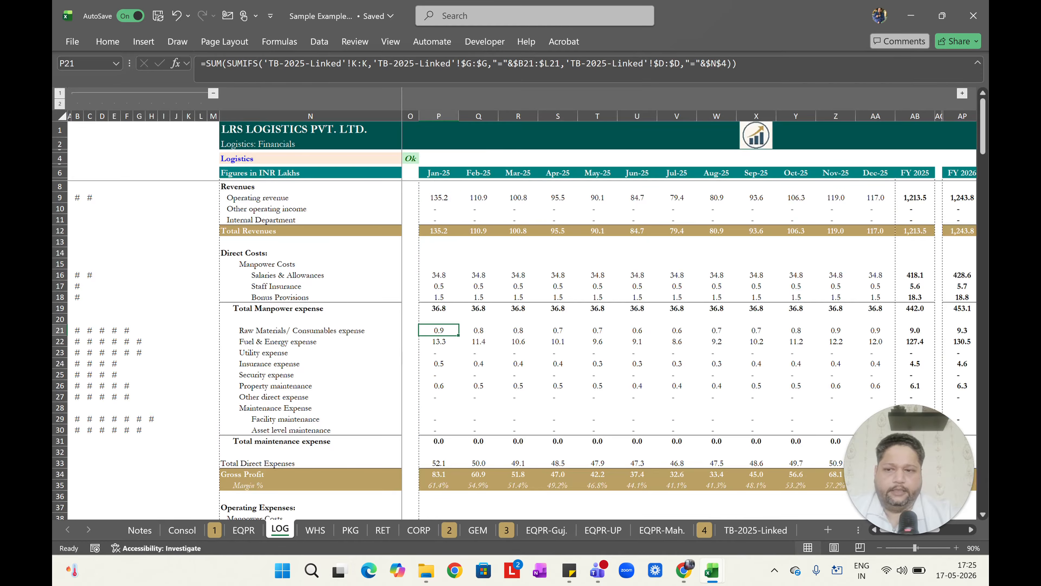
key(Down)
key(shift+space)
key(shift+BackSpace)
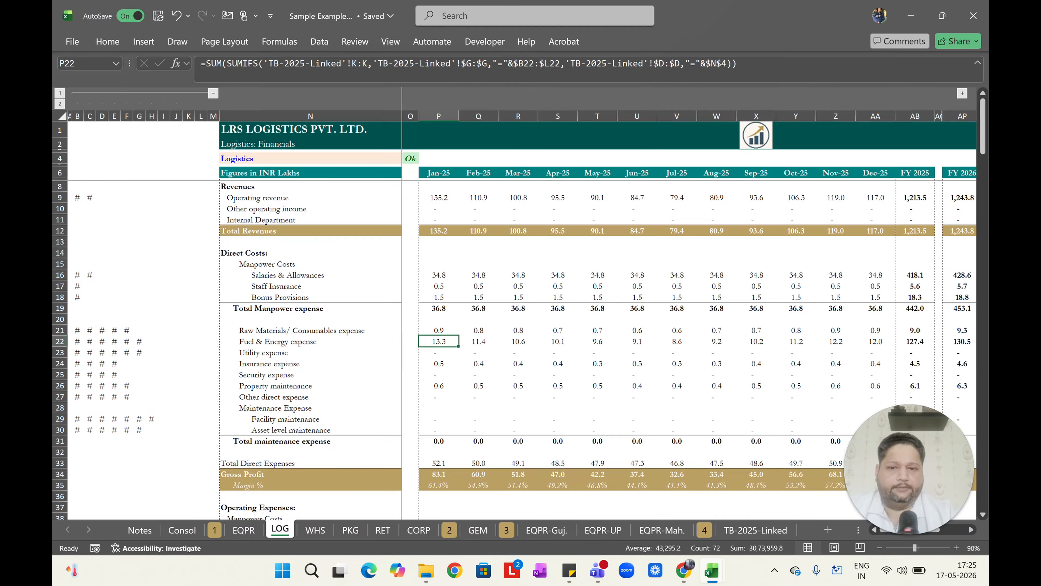
key(F2)
key(Escape)
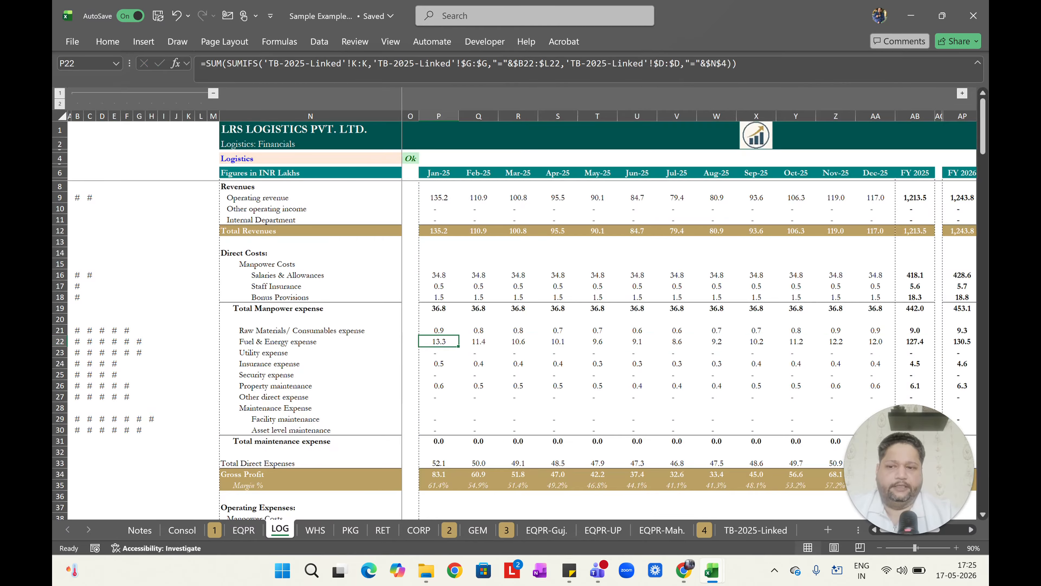
key(ctrl+Left)
key(ctrl+Left)
key(Left)
key(Left)
key(Left)
key(Left)
key(Left)
key(Left)
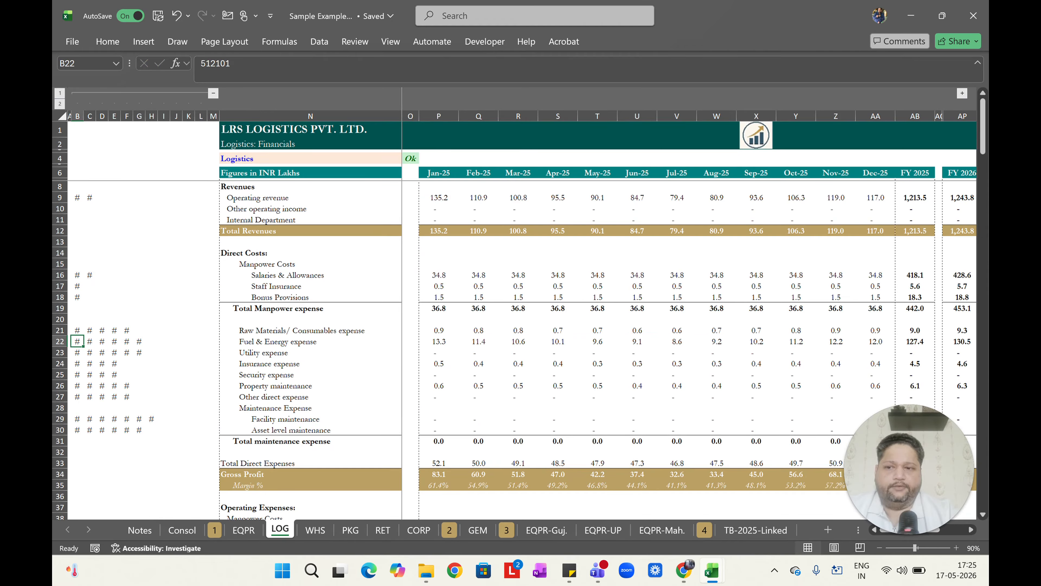
key(Up)
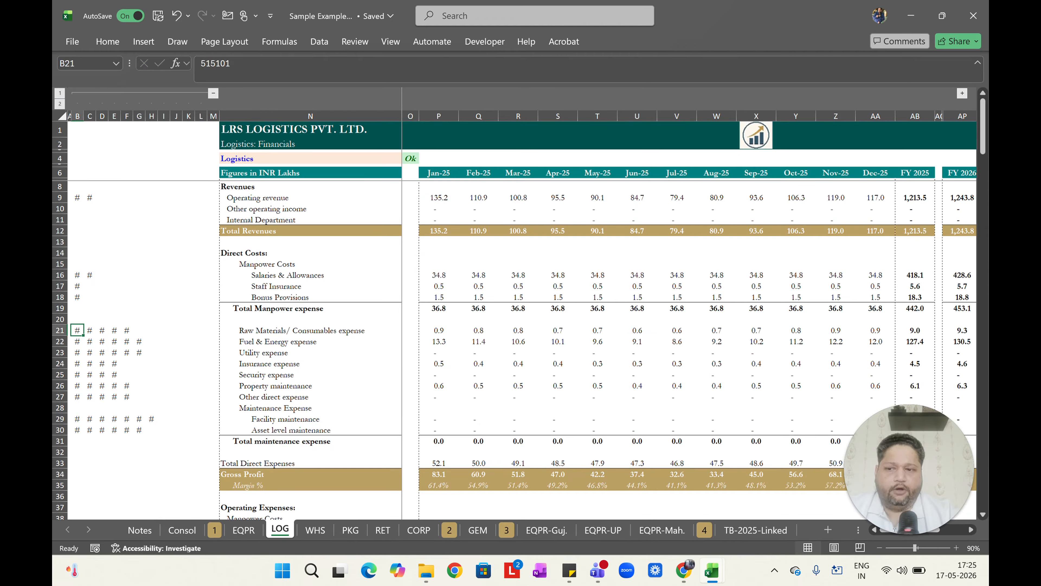
key(Right)
key(Right)
key(Right)
key(Right)
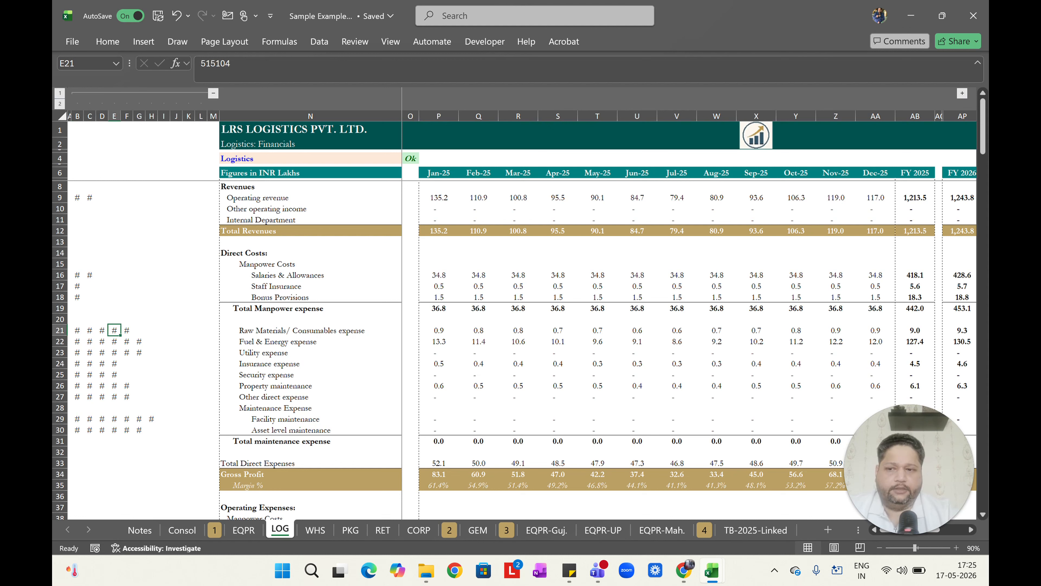
Try adding the account code from F21 into H22 of the Fuel & Energy criteria cells, then clear it.
key(ctrl+c)
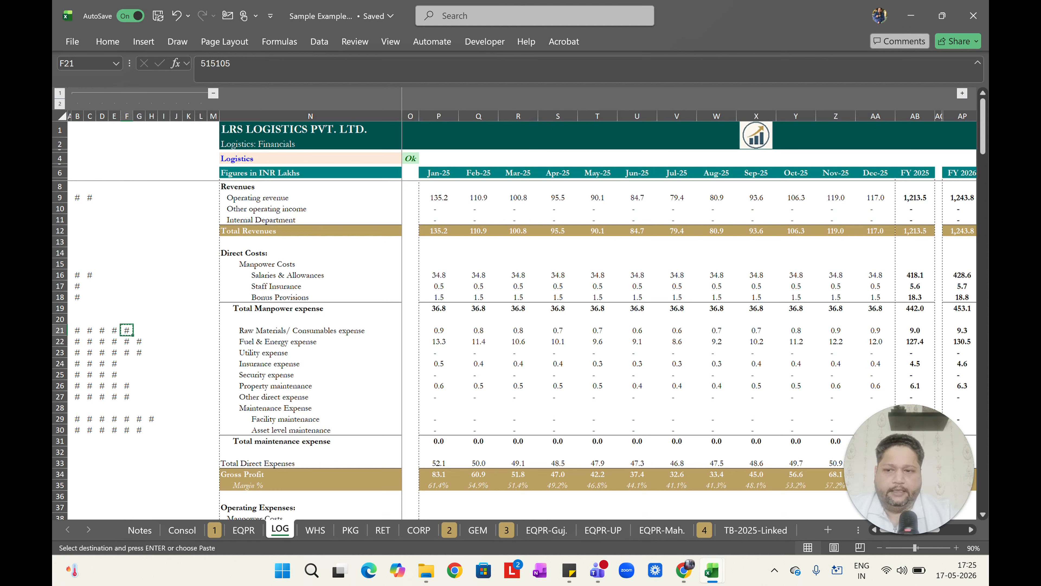
key(Right)
key(Down)
key(Right)
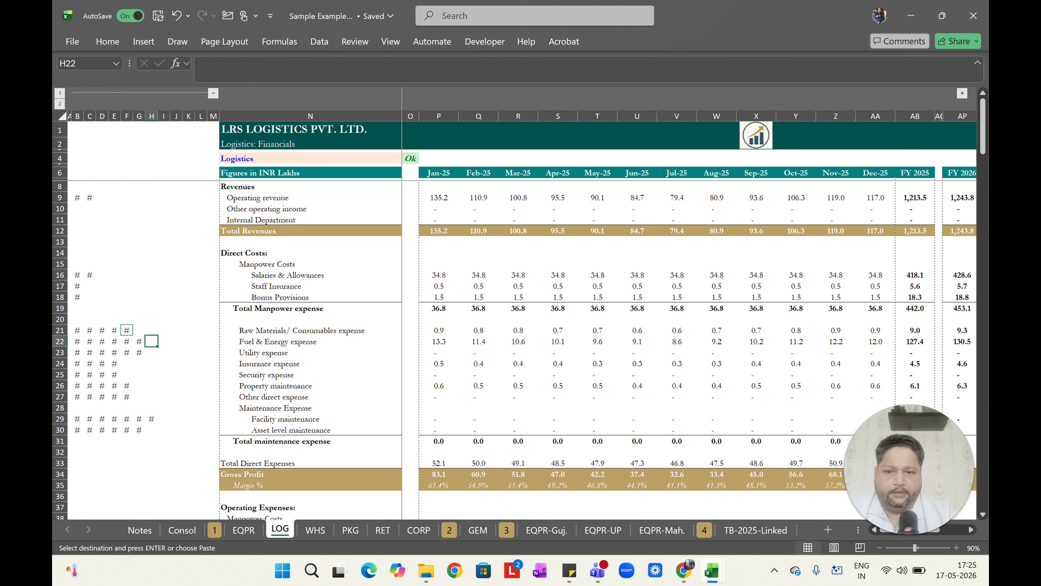
key(ctrl+v)
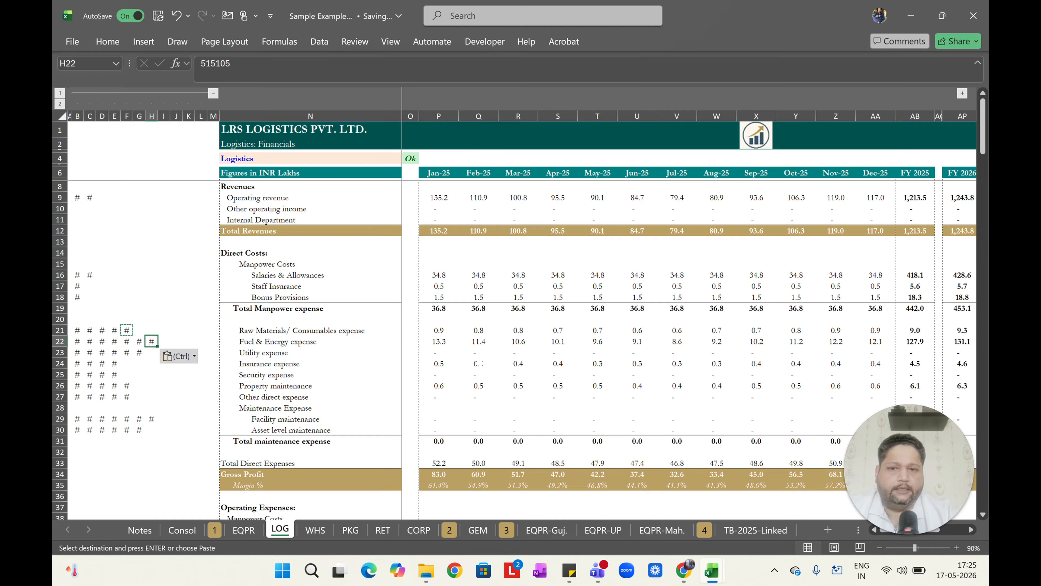
key(Delete)
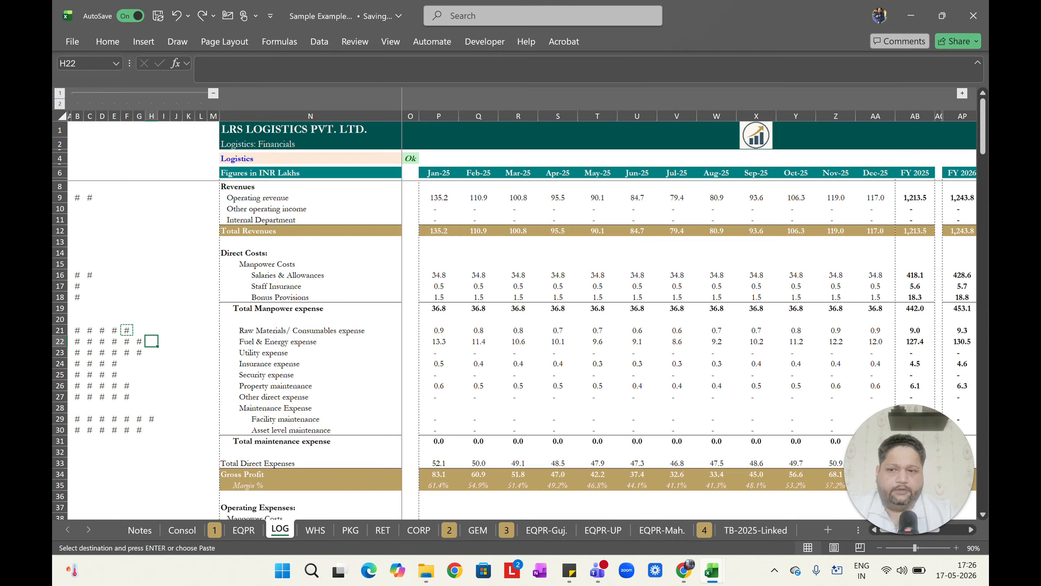
Re-examine the Fuel & Energy January SUM(SUMIFS) formula in P22 and its criteria references.
key(ctrl+Right)
key(ctrl+Right)
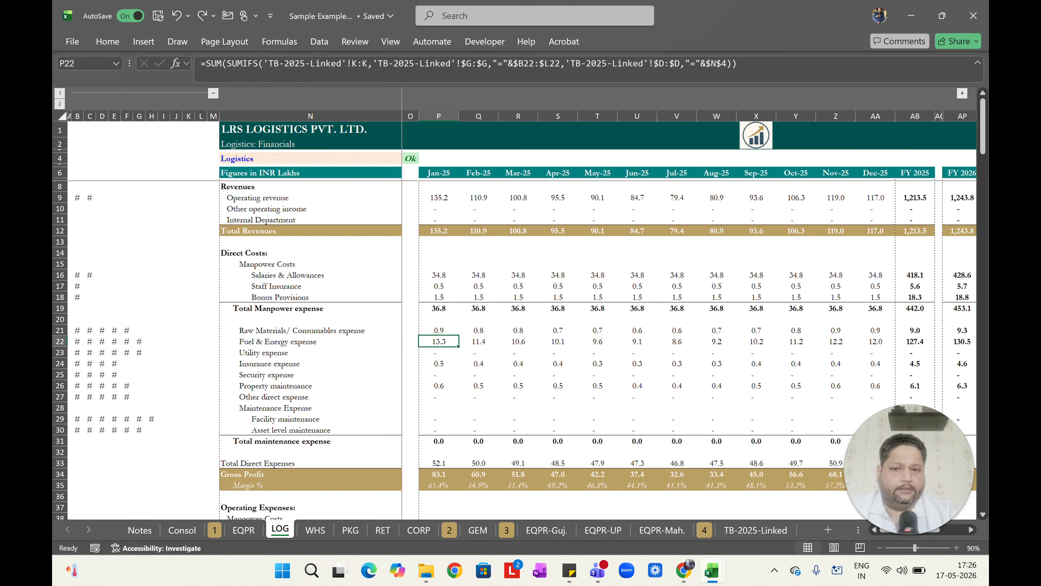
key(F2)
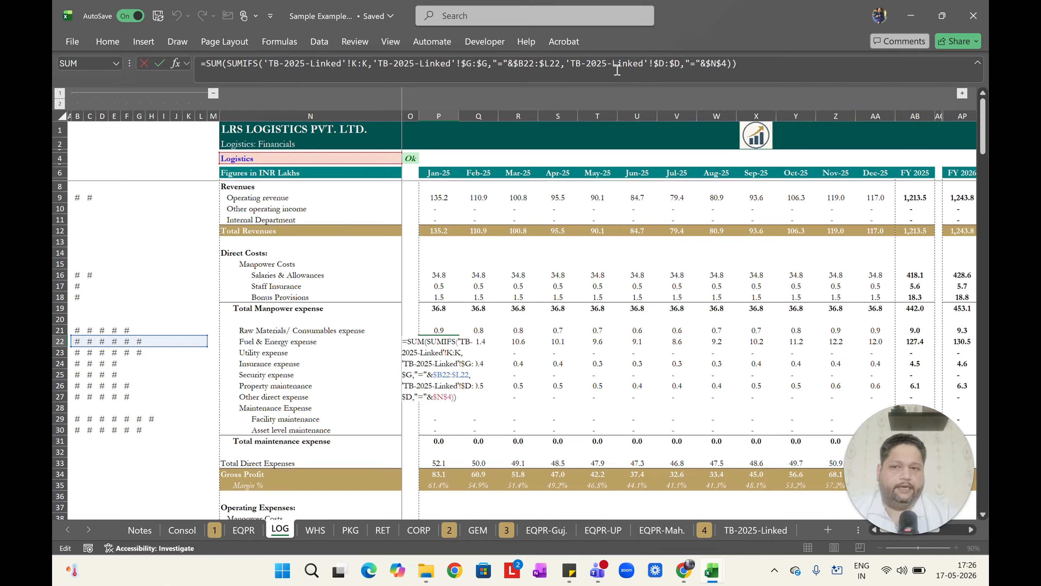
key(Escape)
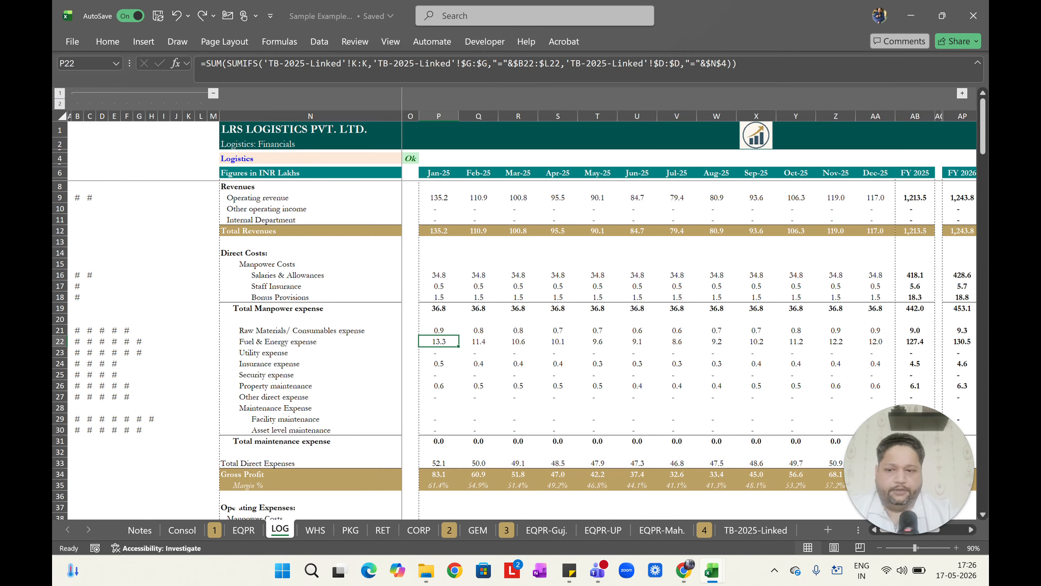
Return to the Notes sheet and read section 4 on applications of 3D Excel formulas.
click(140, 529)
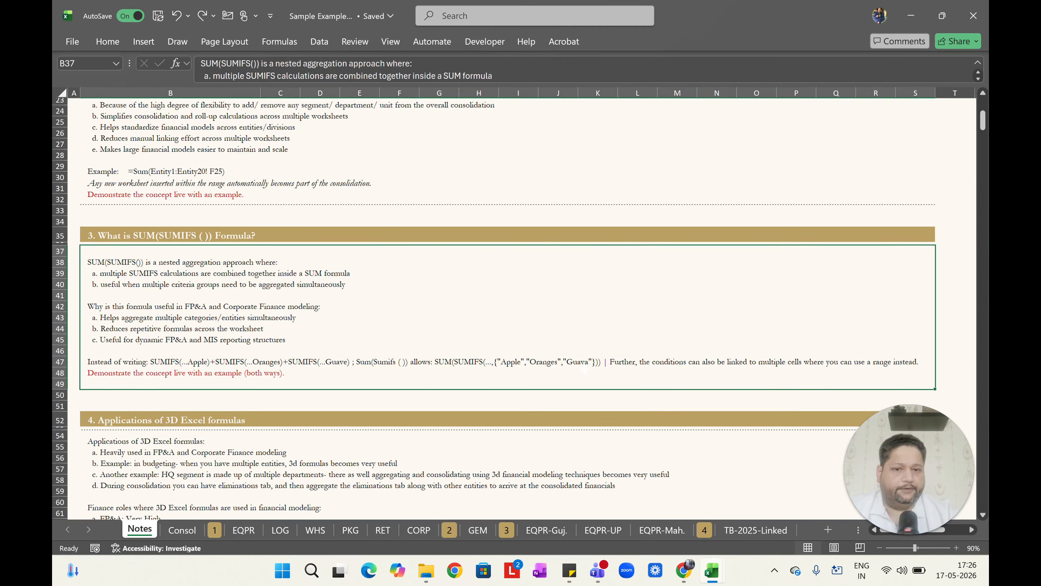
scroll(585, 369, down, 9)
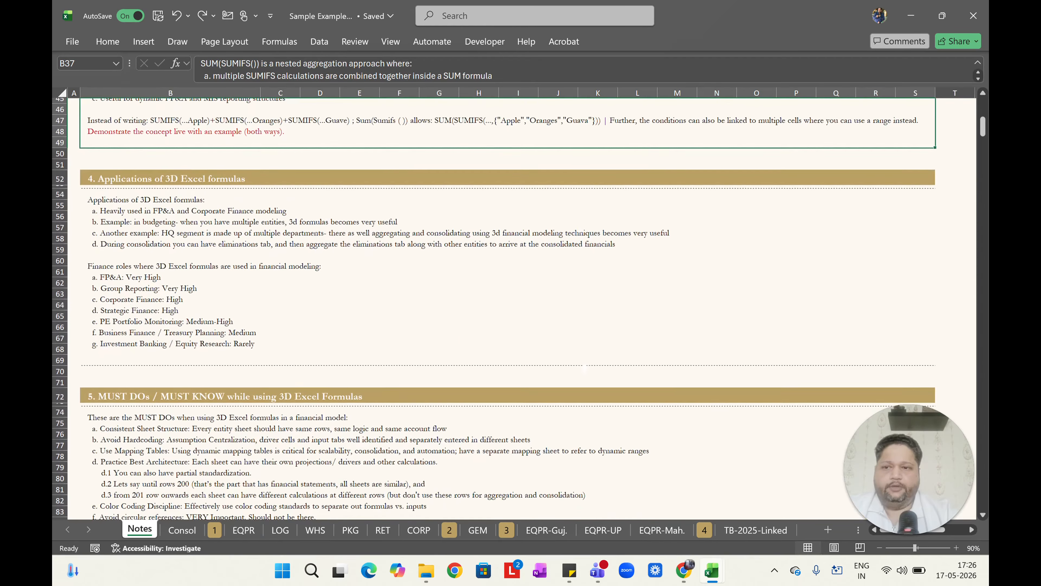
scroll(585, 368, down, 1)
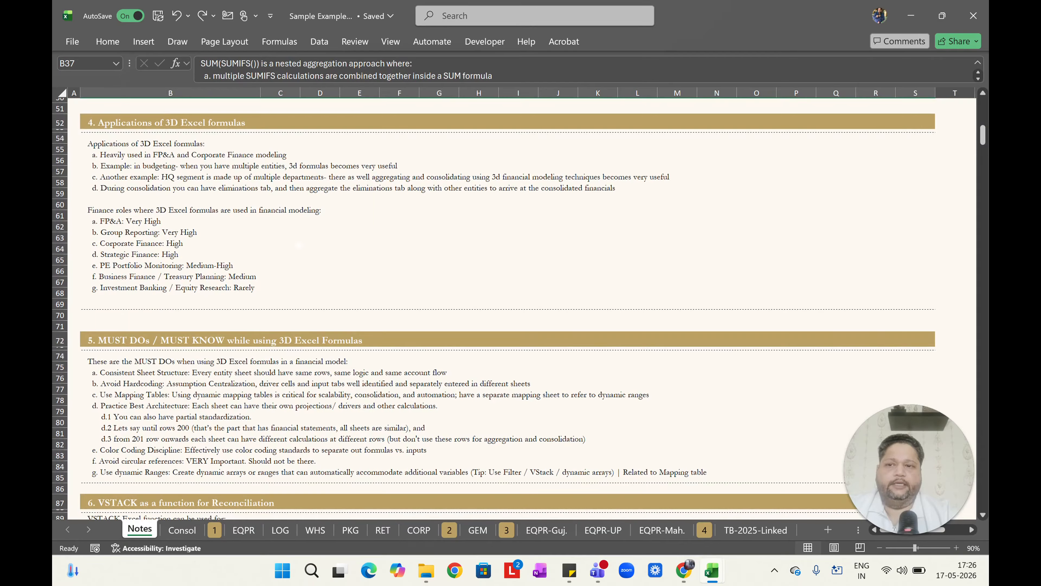
click(299, 245)
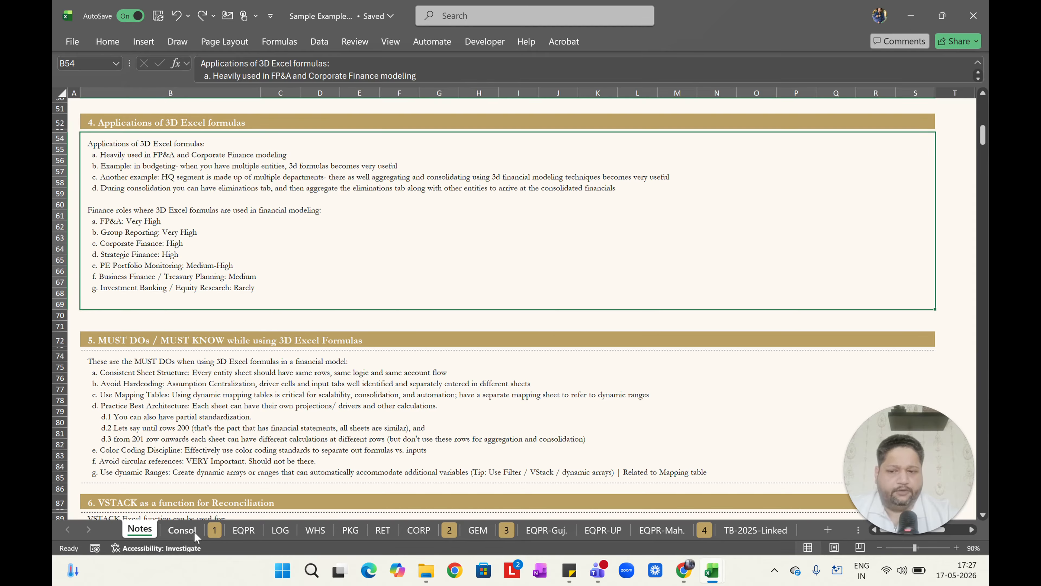
Compare the January Depreciation-direct 3D SUM formulas on the Consol and EQPR sheets.
click(182, 529)
scroll(303, 363, up, 8)
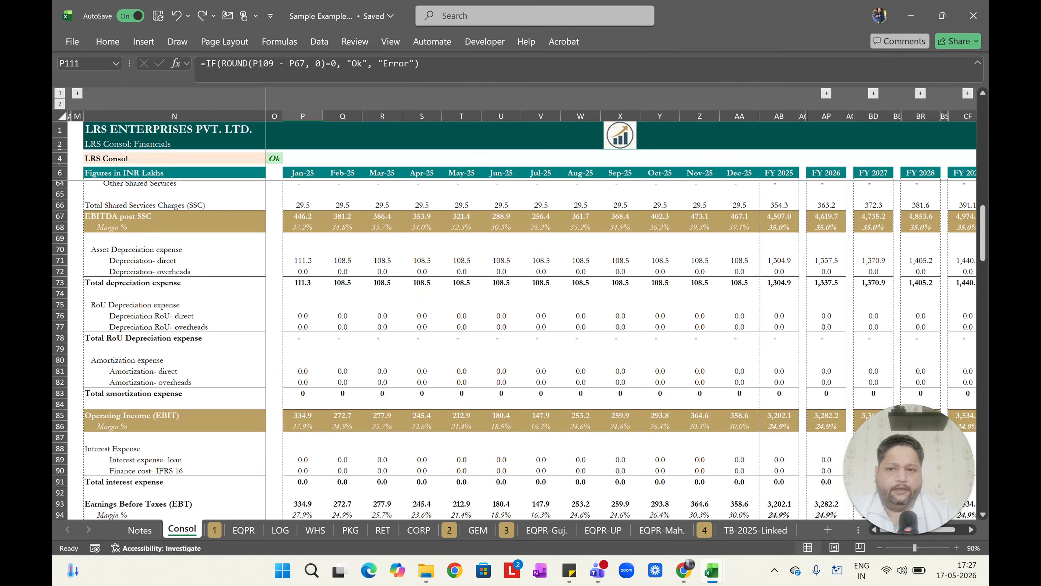
click(302, 260)
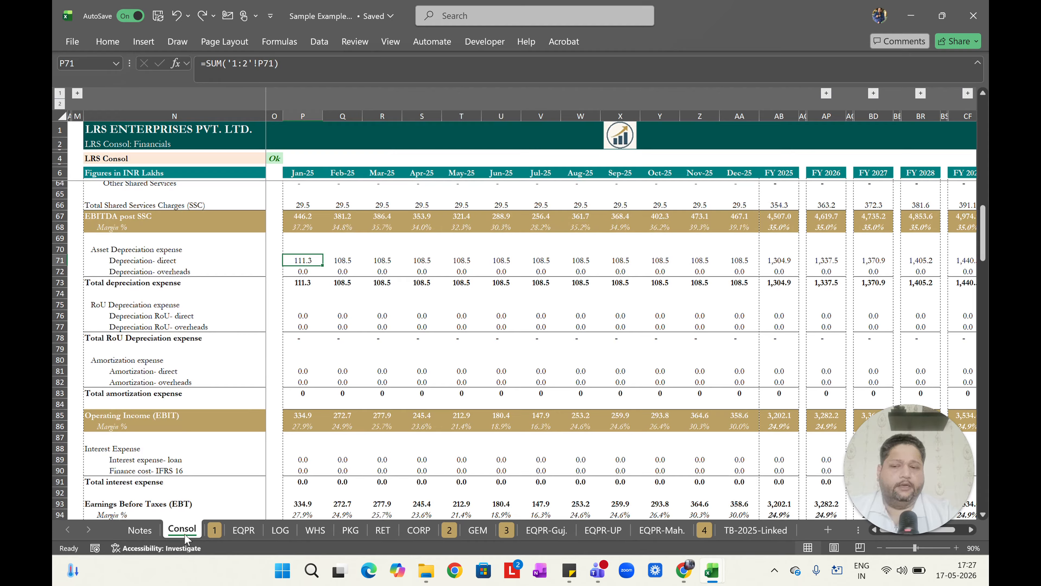
click(245, 531)
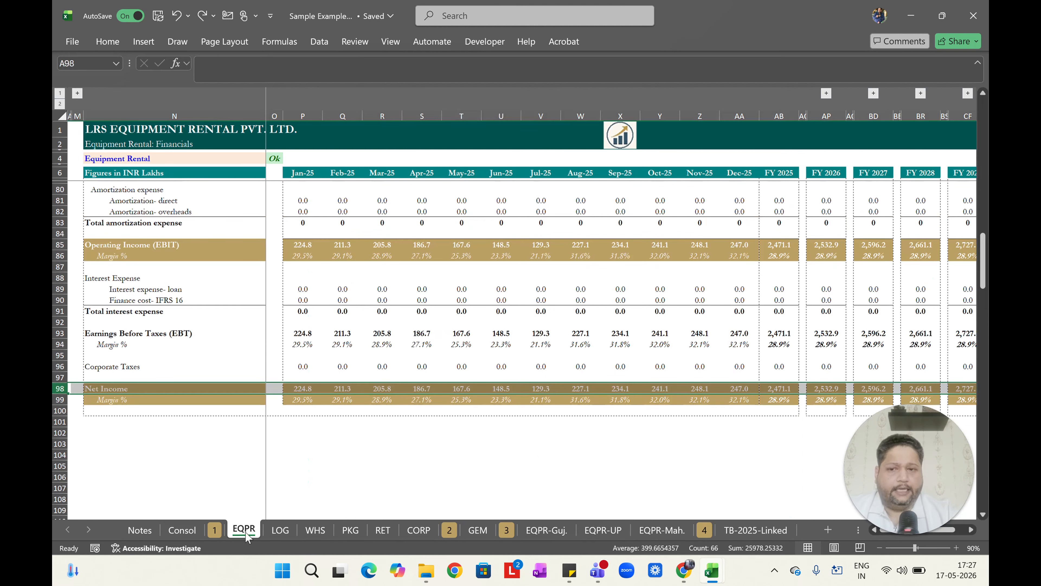
scroll(514, 351, up, 5)
click(299, 249)
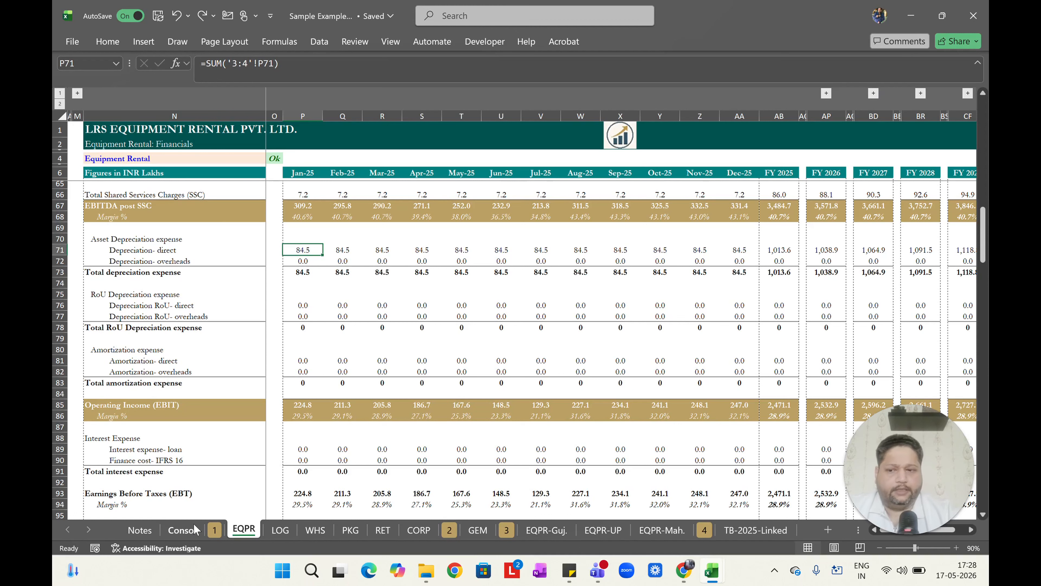
Read the Notes sheet's section 5 on MUST DOs for 3D Excel formulas, then move to the Consol sheet.
click(138, 529)
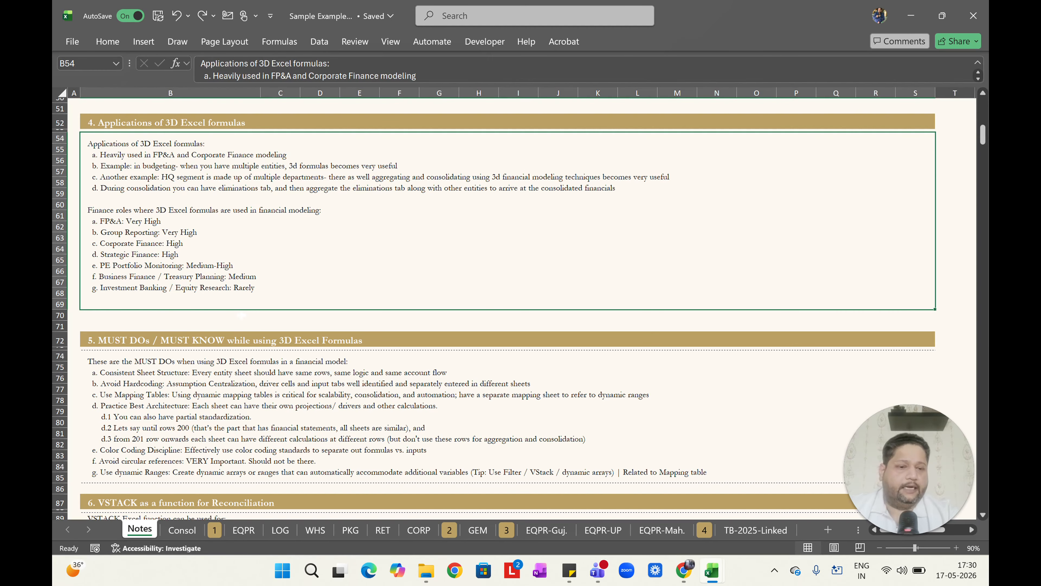
scroll(242, 315, down, 5)
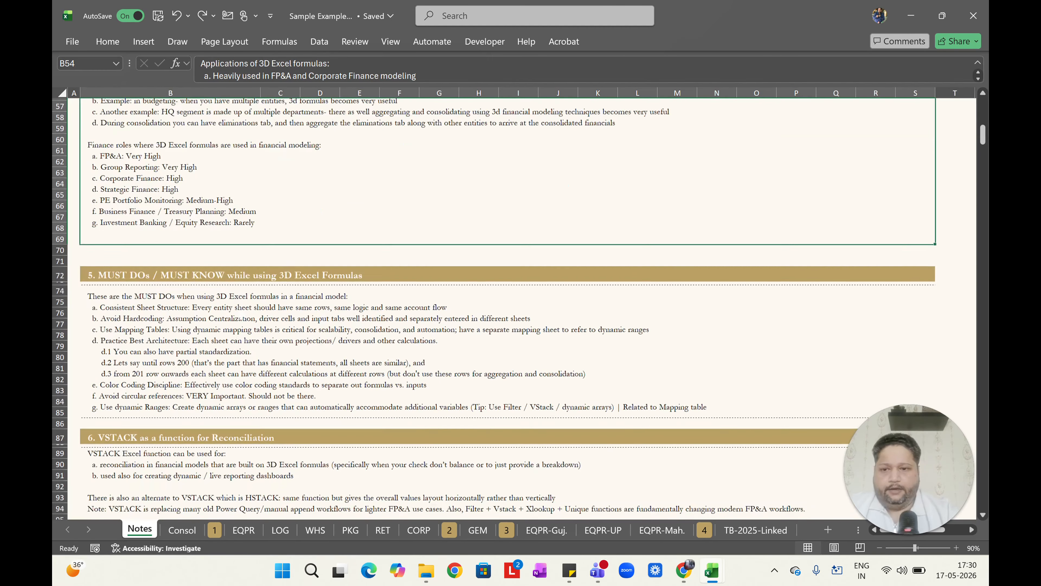
scroll(242, 315, down, 2)
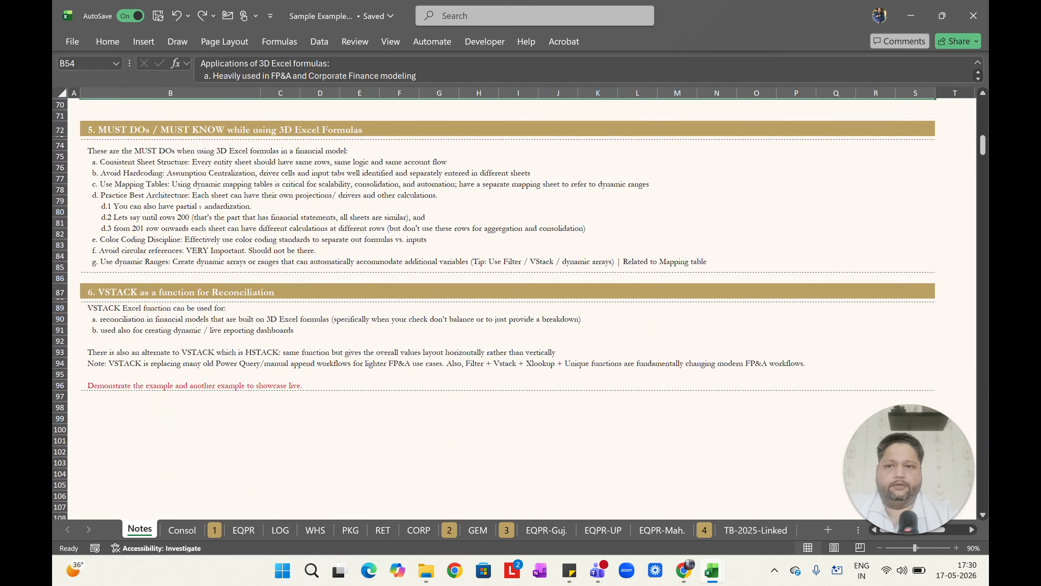
click(203, 206)
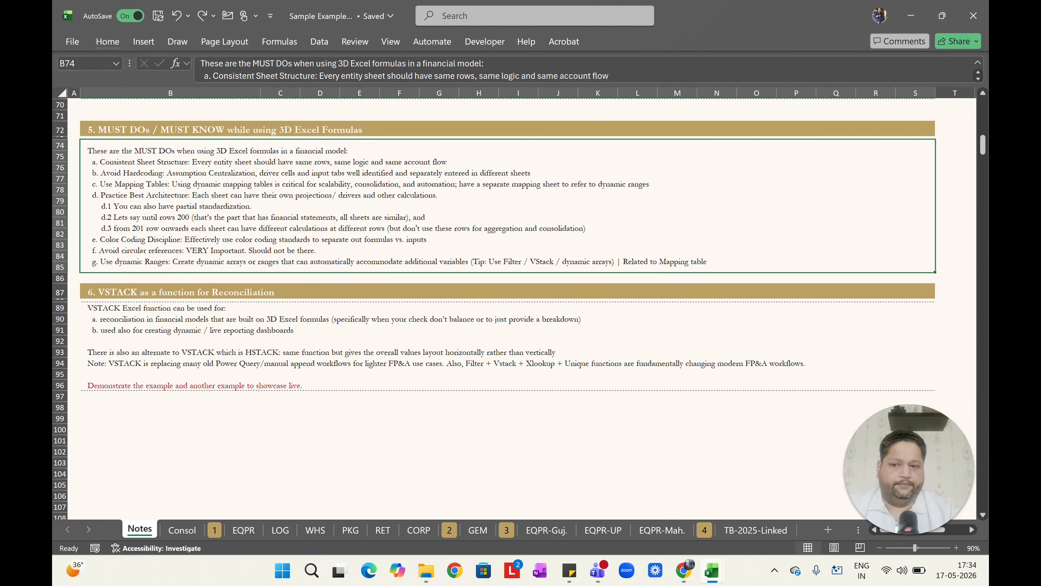
key(ctrl+Page_Down)
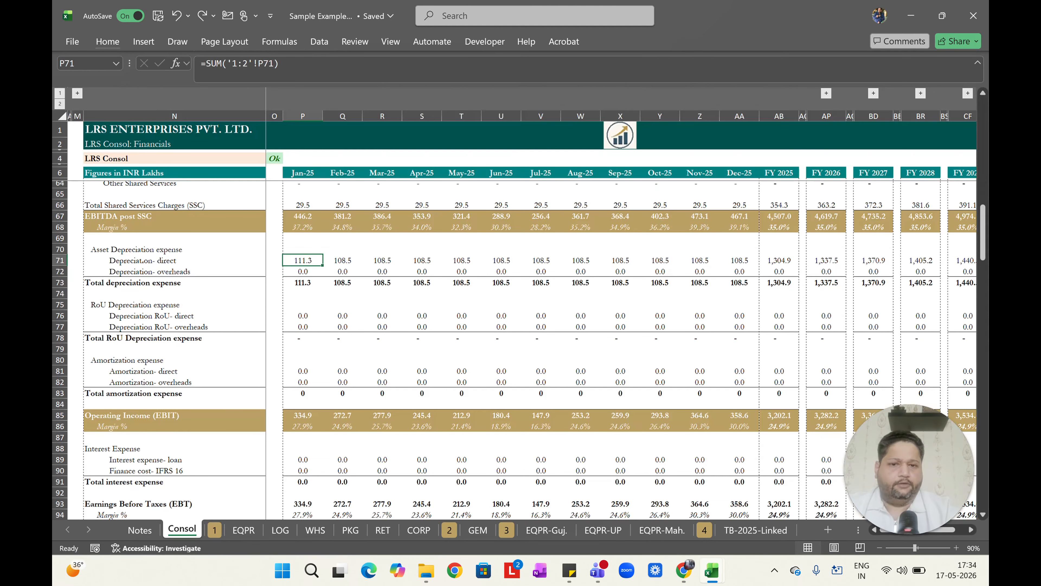
Expand the FY 2026 and FY 2027 column groups on the Consol sheet to review monthly figures, then collapse all groups.
key(ctrl+Home)
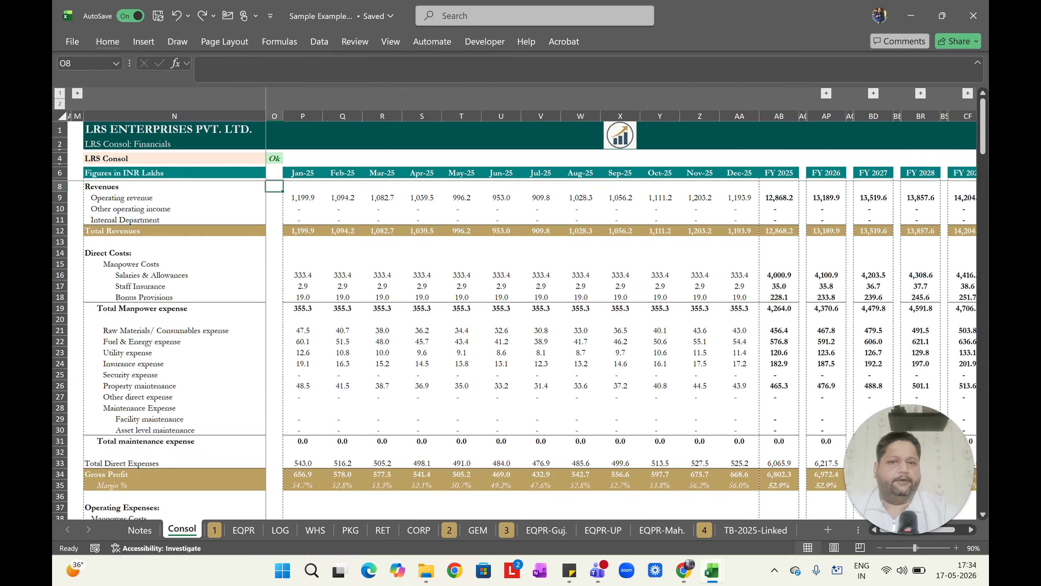
scroll(621, 304, right, 2)
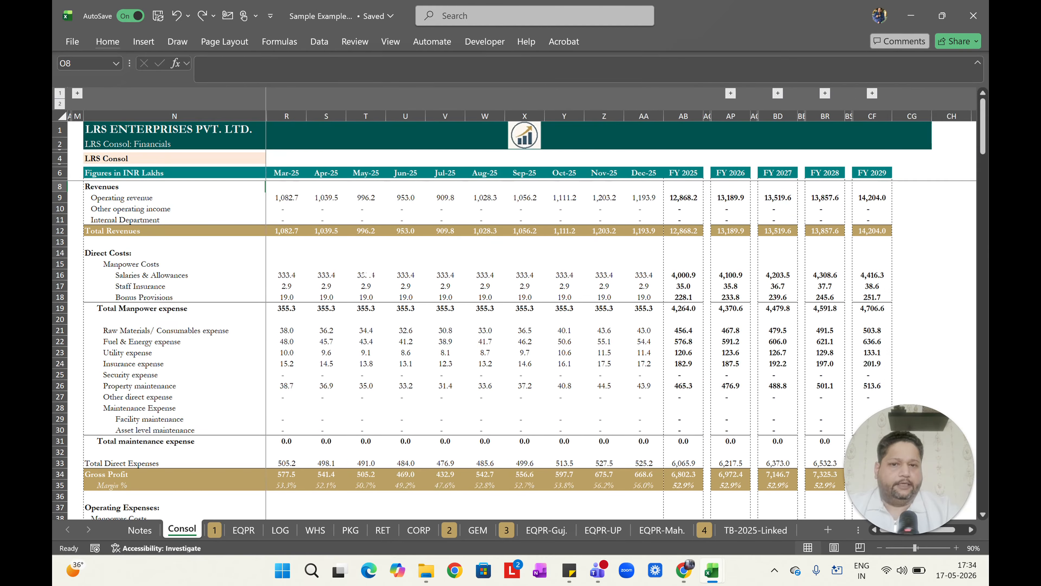
scroll(645, 135, right, 1)
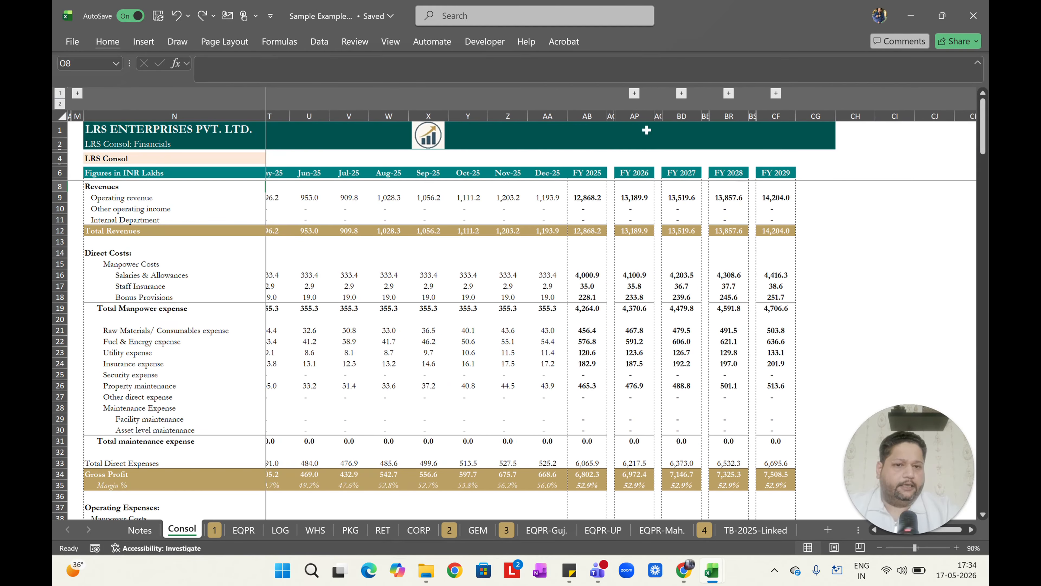
click(635, 93)
scroll(622, 305, right, 4)
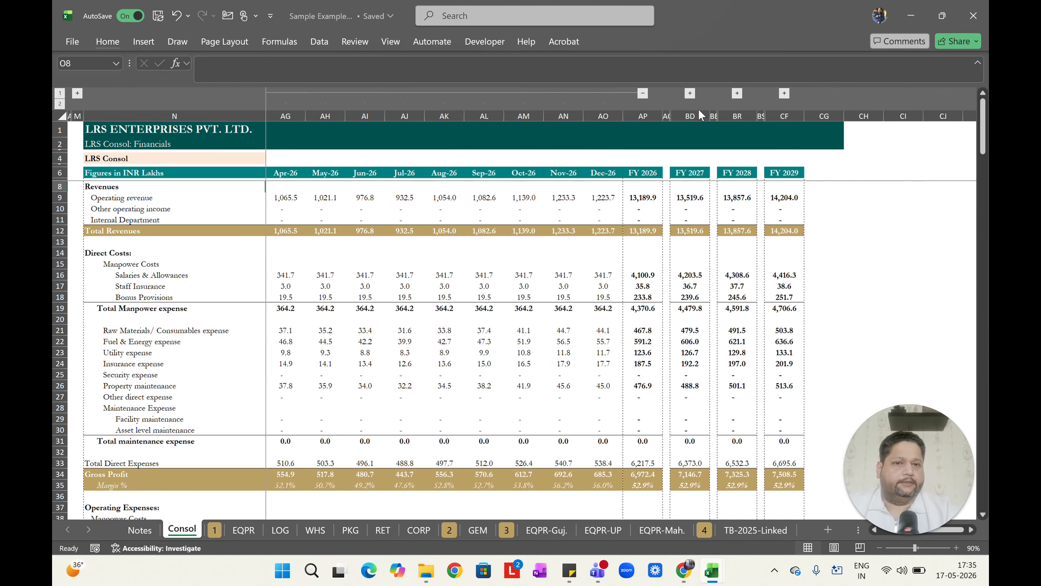
click(689, 93)
scroll(618, 304, right, 2)
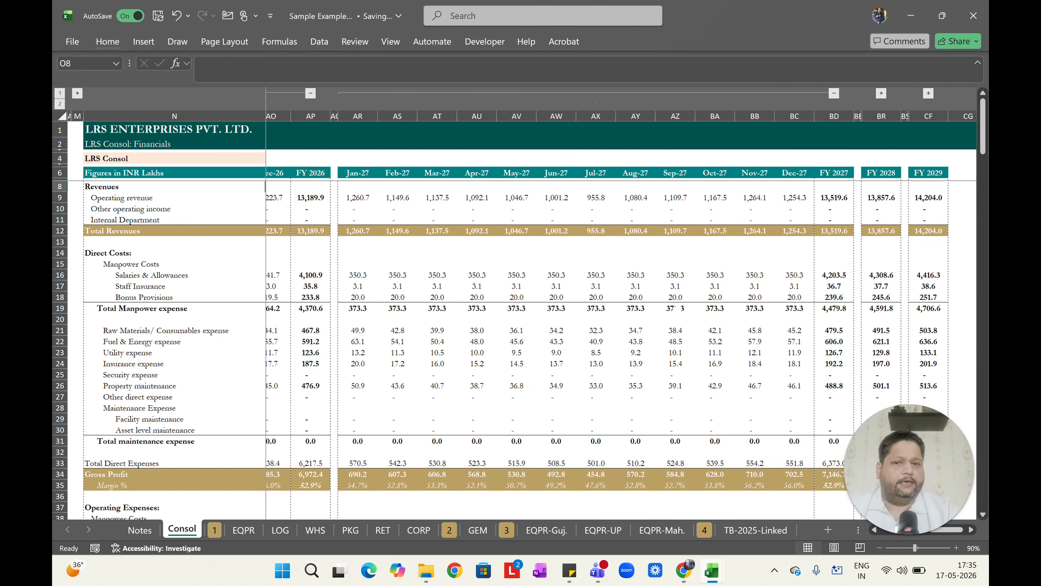
scroll(621, 304, right, 4)
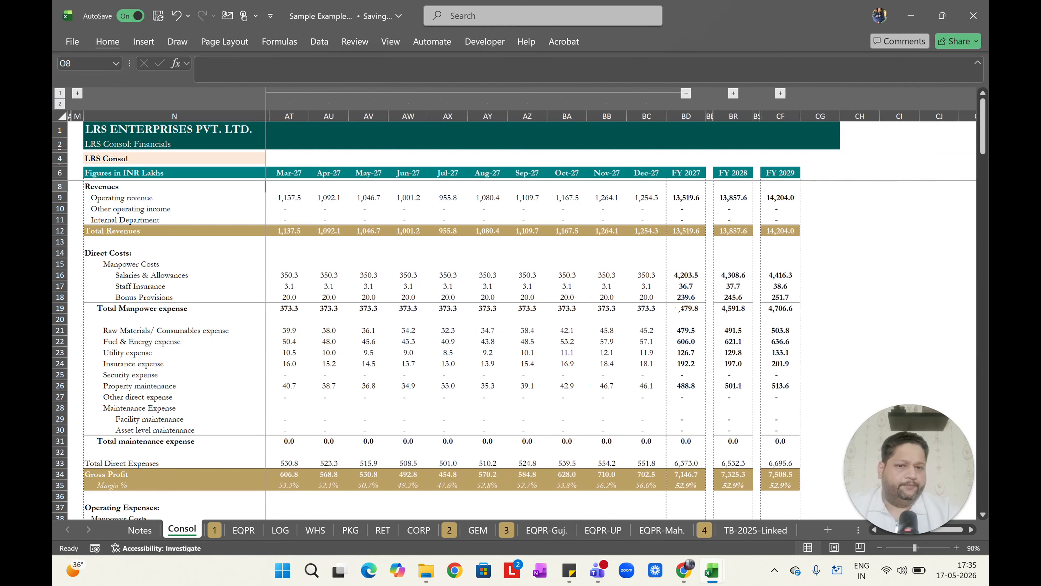
scroll(678, 308, down, 3)
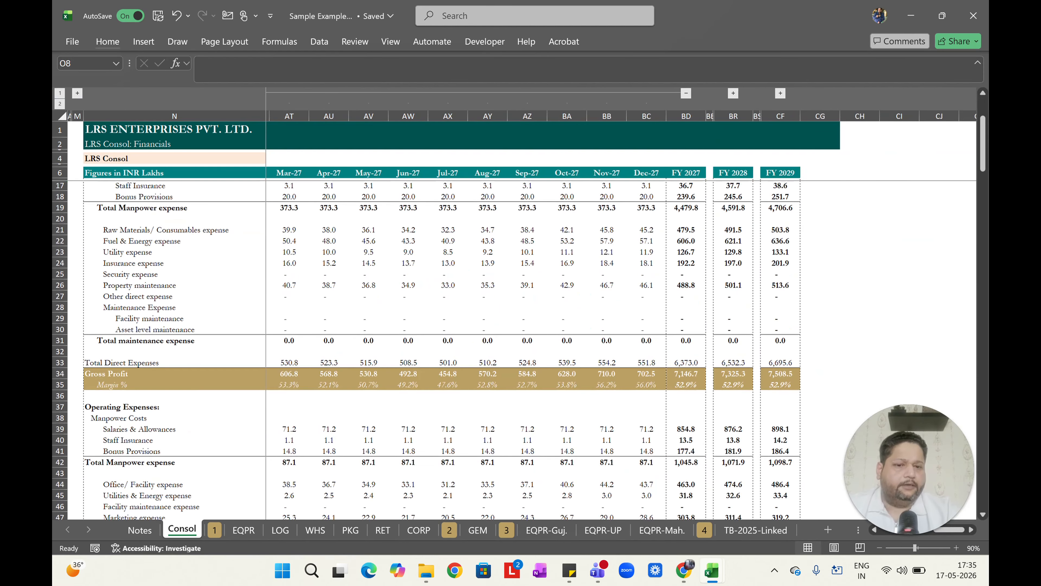
scroll(529, 348, down, 4)
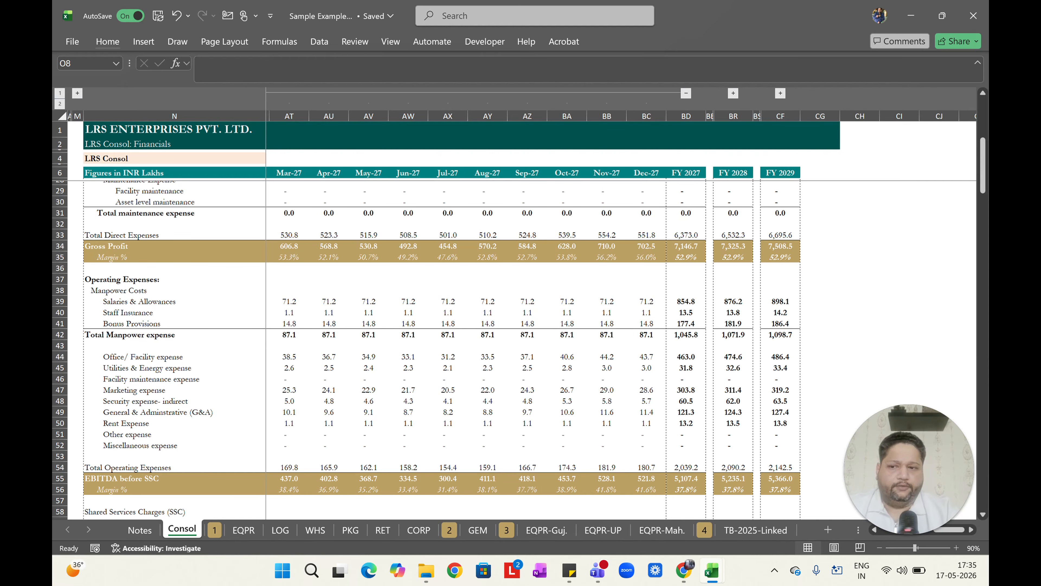
scroll(426, 351, down, 1)
scroll(427, 351, down, 1)
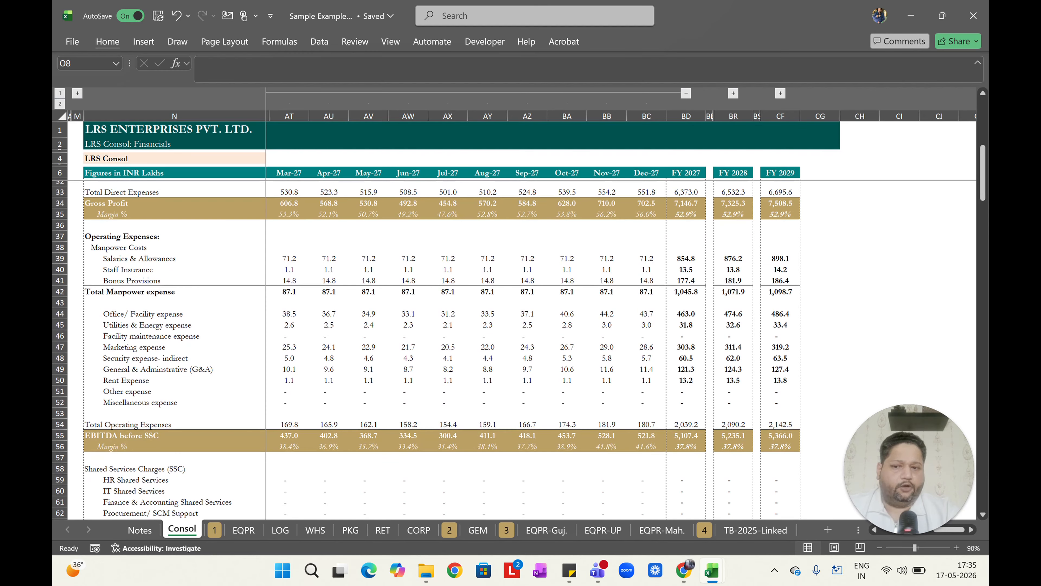
scroll(370, 449, down, 3)
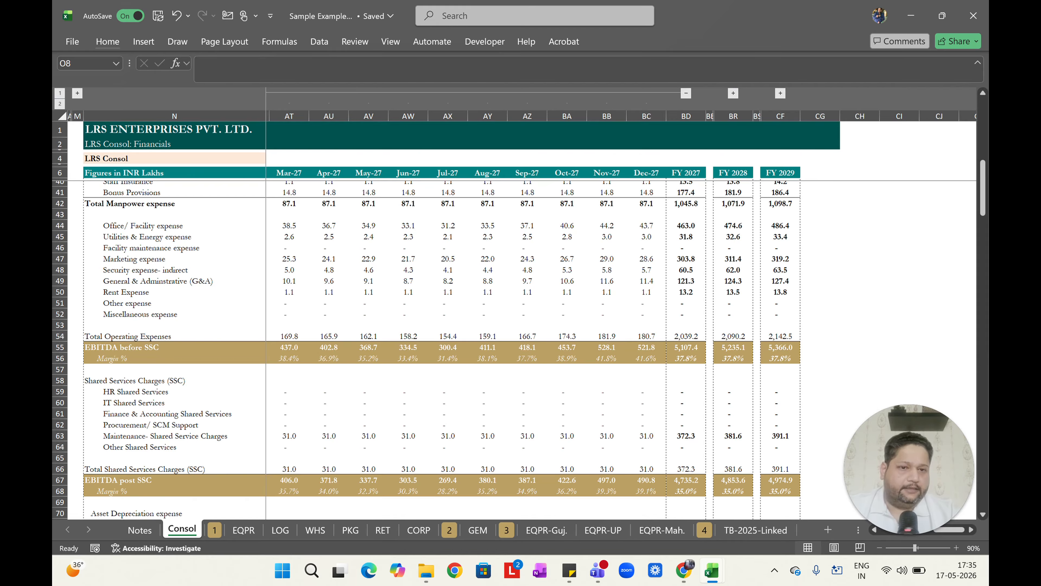
key(ctrl+Home)
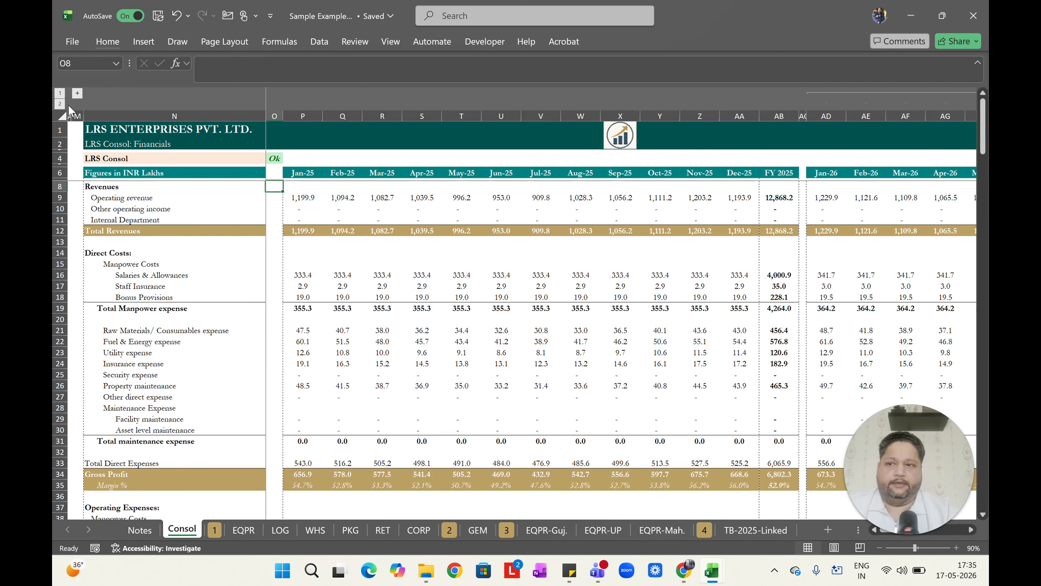
click(59, 93)
Read section 6 of the Notes sheet on VSTACK as a function for reconciliation, then return to Consol.
key(ctrl+Page_Up)
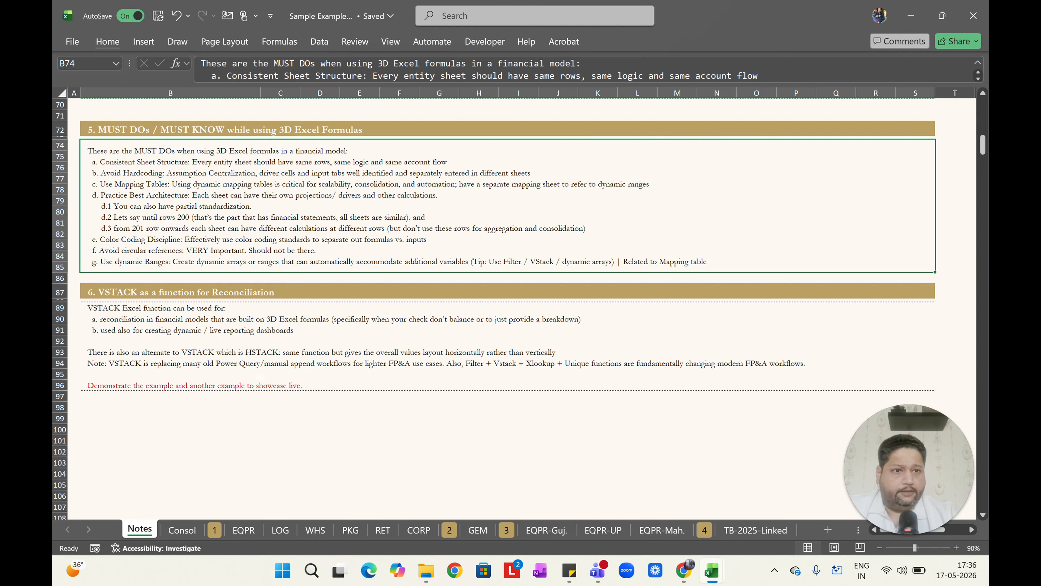
drag(94, 291, 318, 391)
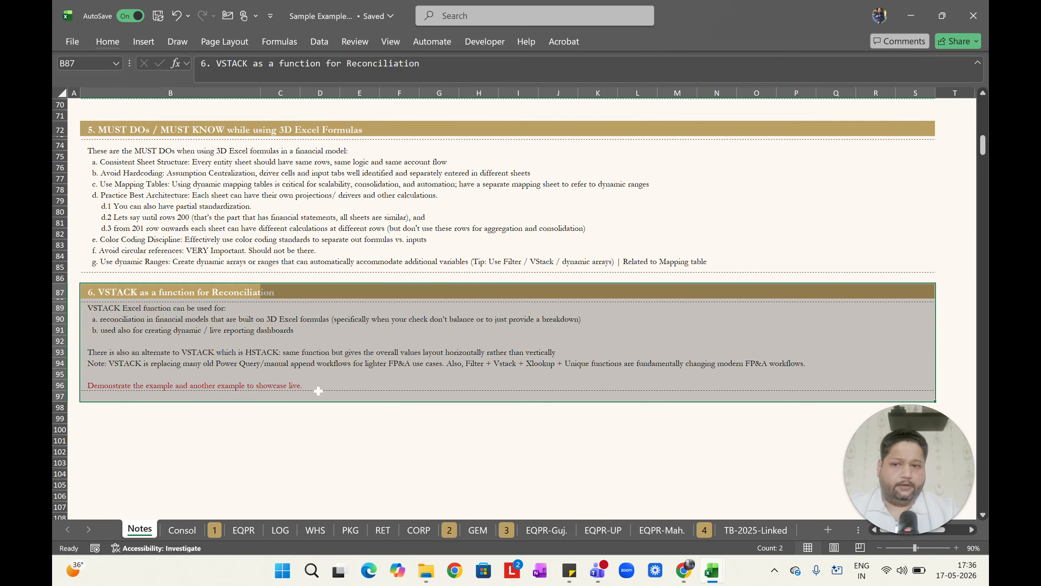
key(ctrl+Page_Down)
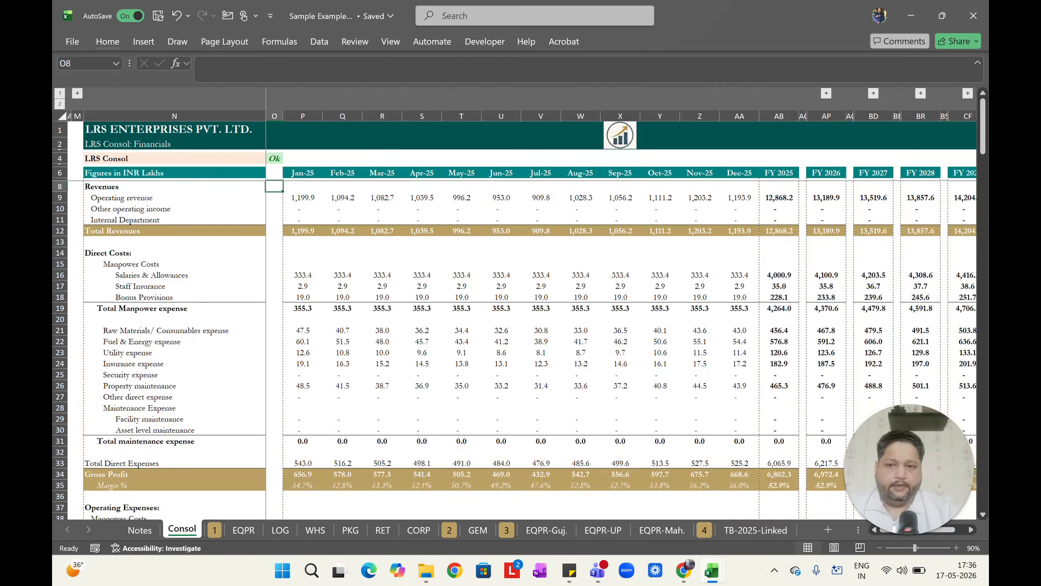
Examine the VSTACK formula in P103 of the EBITDA breakdown and the Consol EBITDA SUM formula in P109.
scroll(517, 348, down, 20)
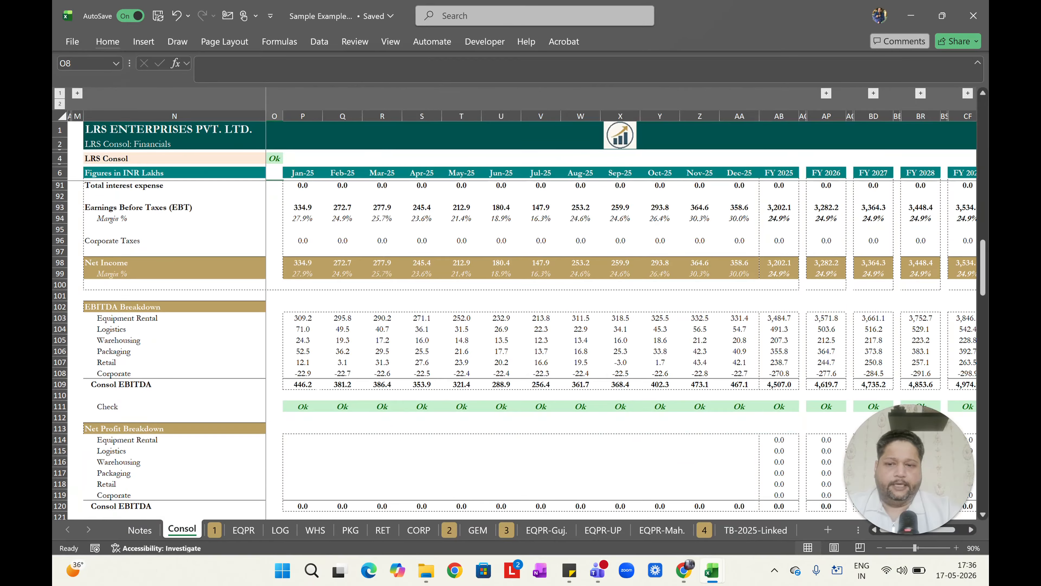
scroll(139, 293, down, 1)
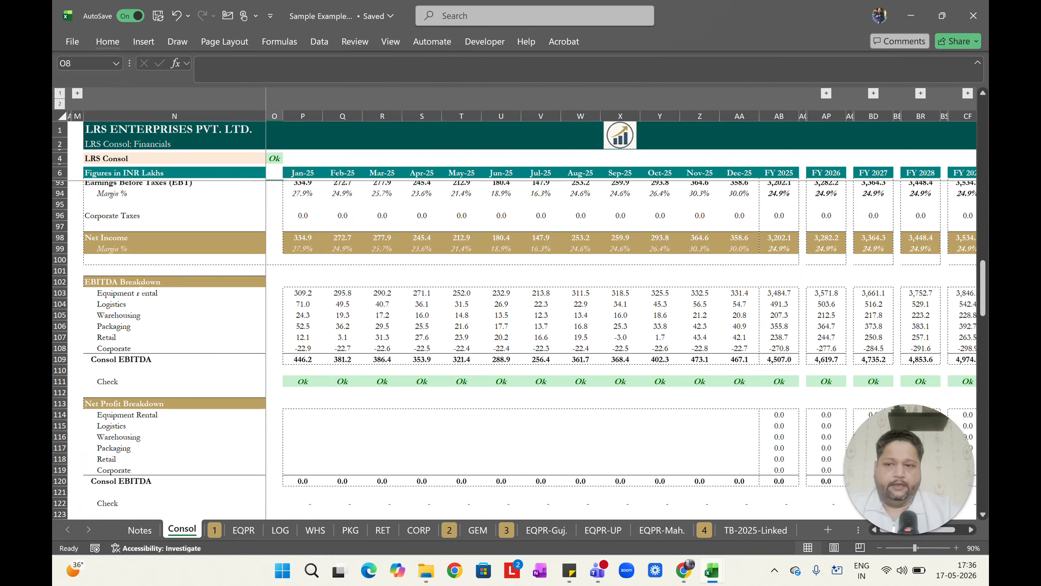
click(140, 292)
key(Right)
key(Right)
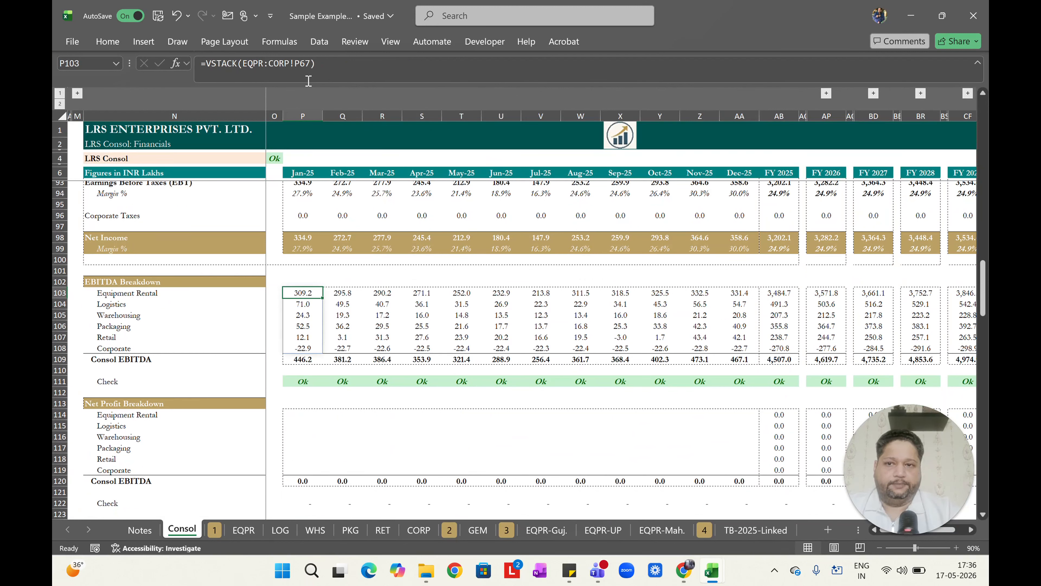
key(Down)
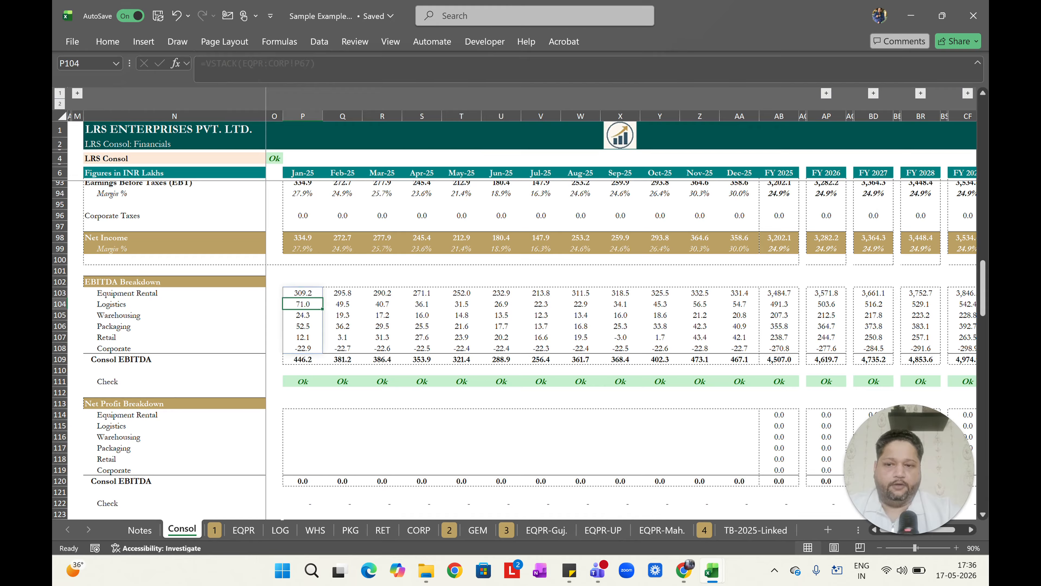
key(Down)
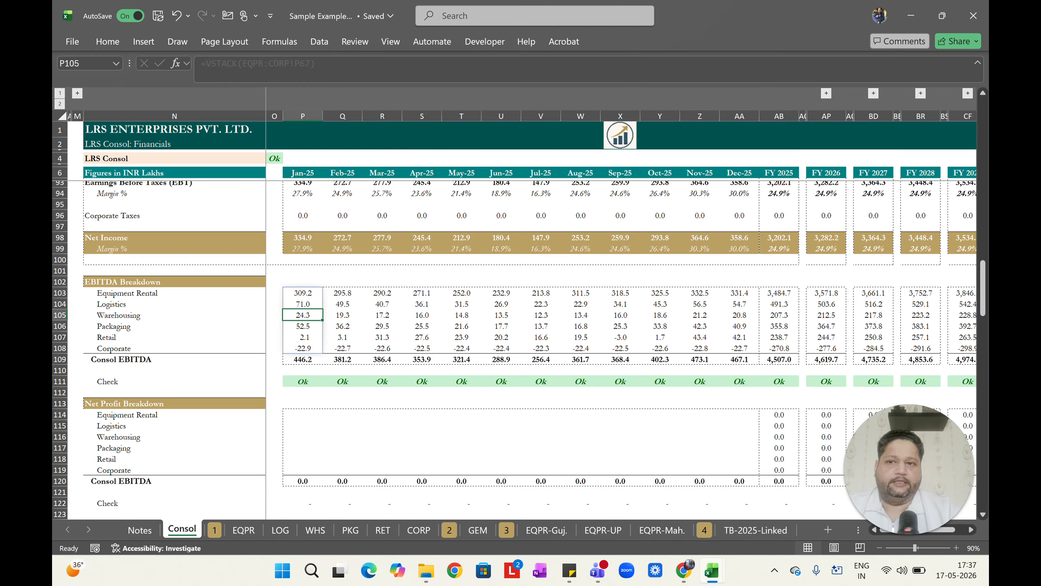
key(Down)
key(Down)
key(Down)
key(Down)
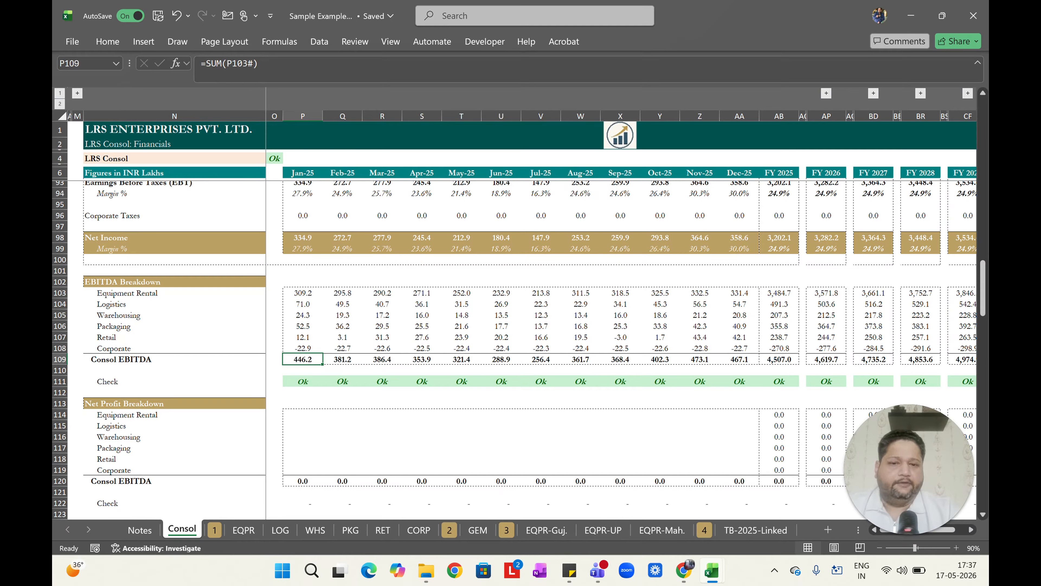
Move the GEM sheet between RET and CORP, then insert a row above Corporate in the Consol EBITDA breakdown.
click(478, 529)
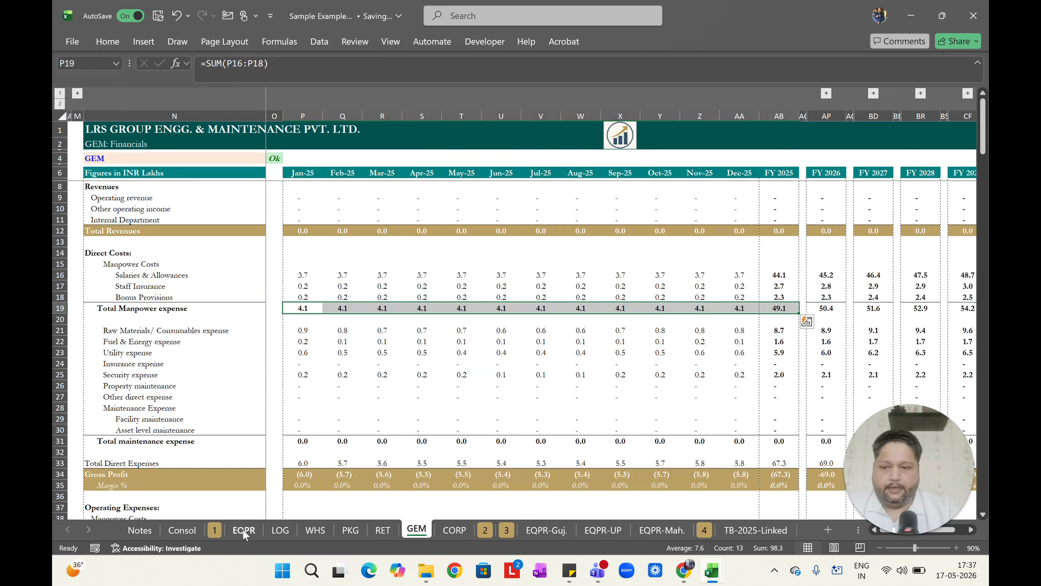
click(181, 530)
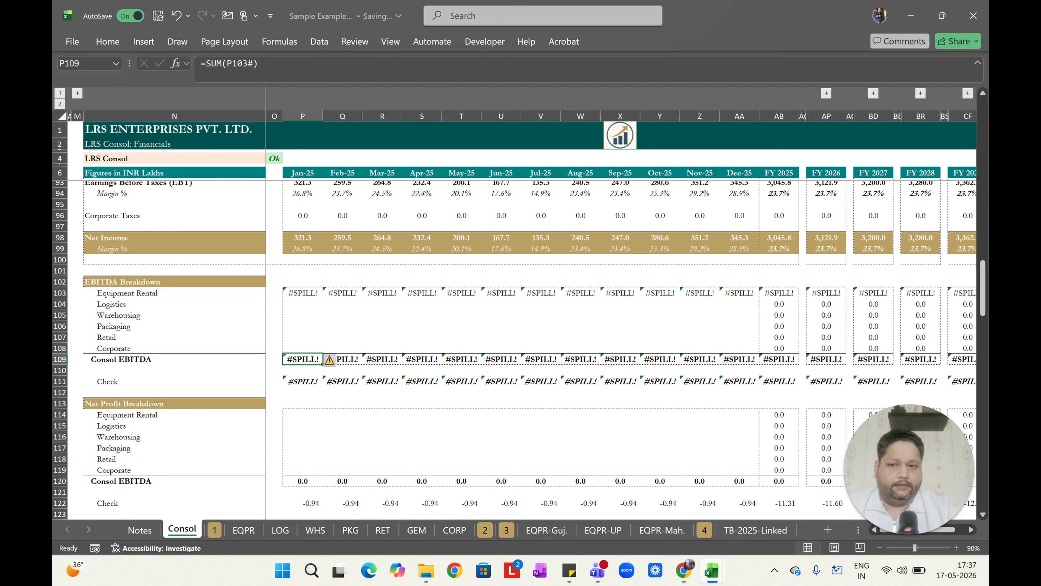
key(Up)
key(shift+space)
key(ctrl+shift+plus)
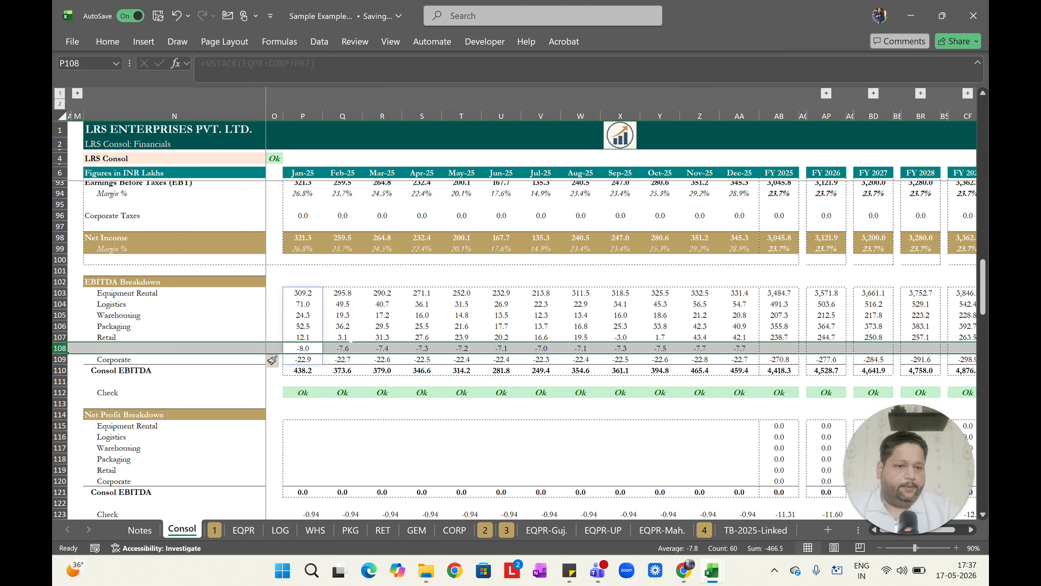
Label the new EBITDA breakdown row GEM.
key(Left)
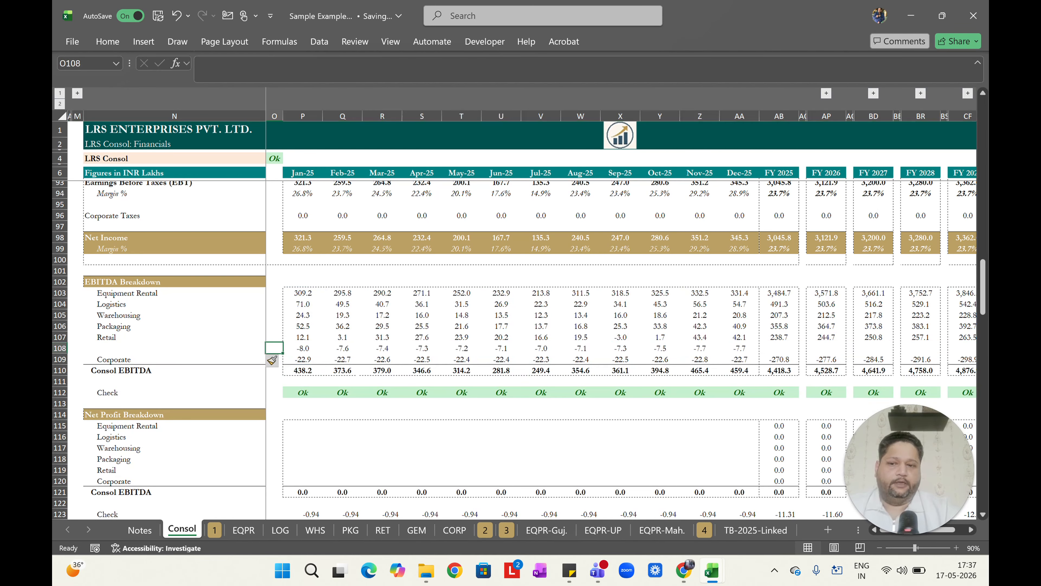
key(Right)
key(ctrl+Left)
key(Right)
key(Right)
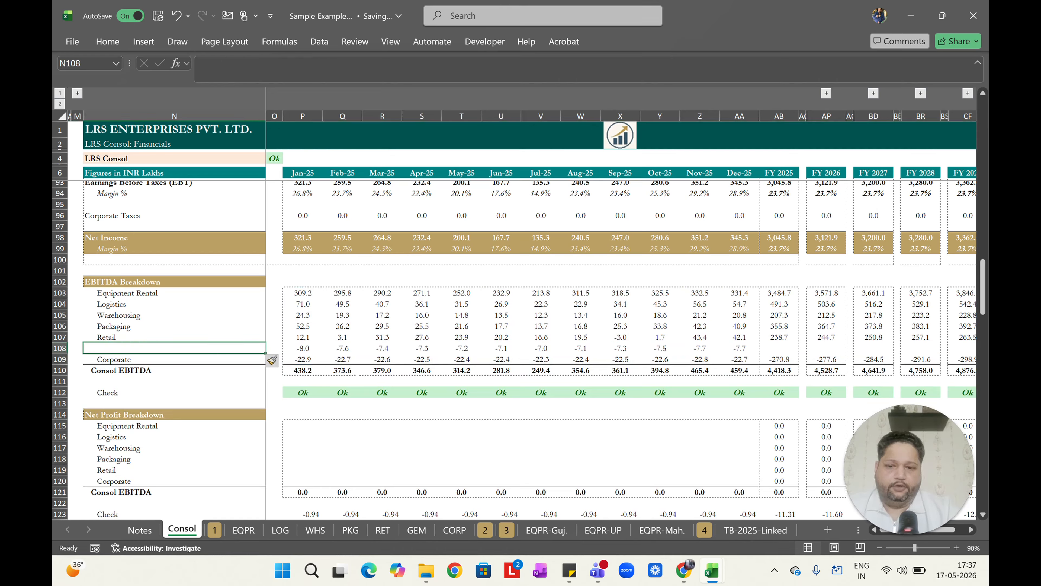
text(GEM)
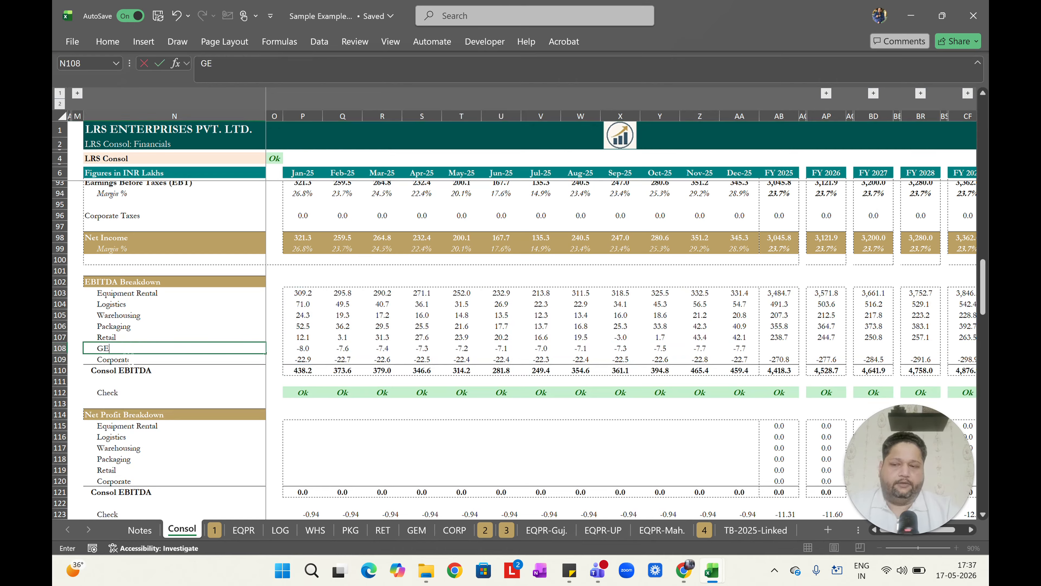
key(Return)
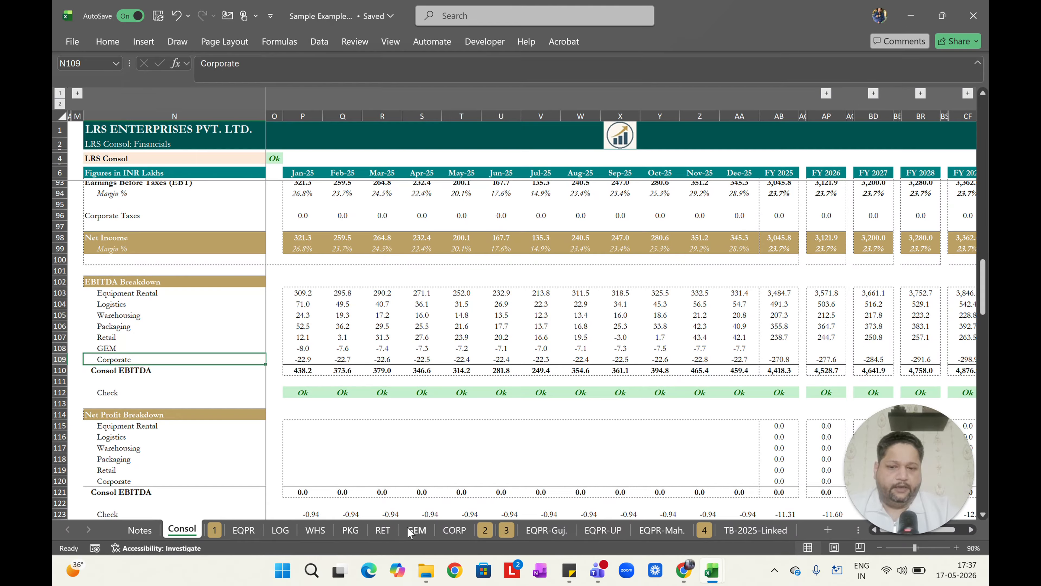
Move the GEM sheet back after the second group marker and return to the Consol sheet.
drag(418, 534, 500, 519)
click(382, 363)
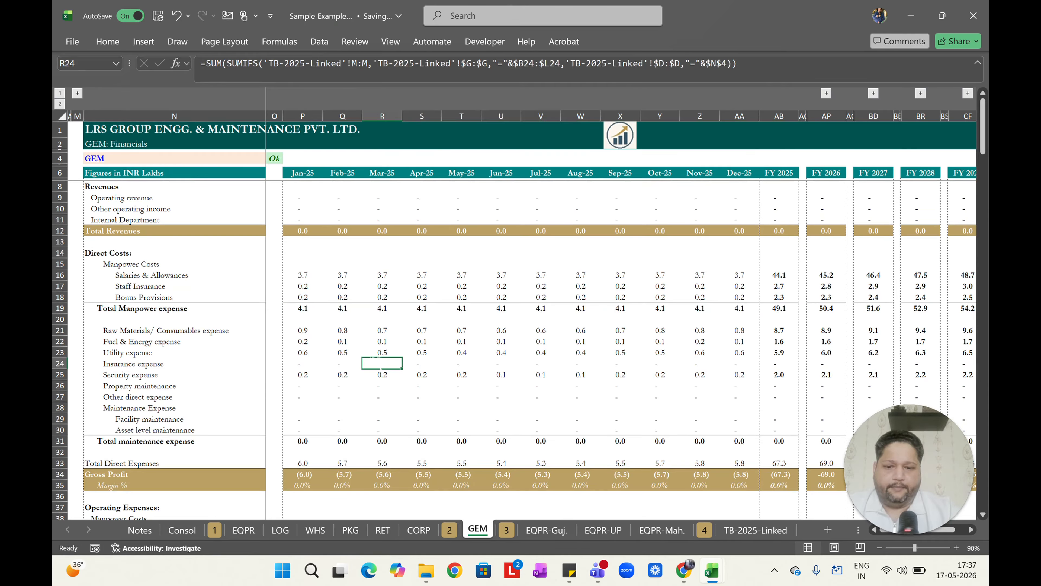
key(ctrl+Page_Up)
key(ctrl+Page_Up)
key(ctrl+Page_Up)
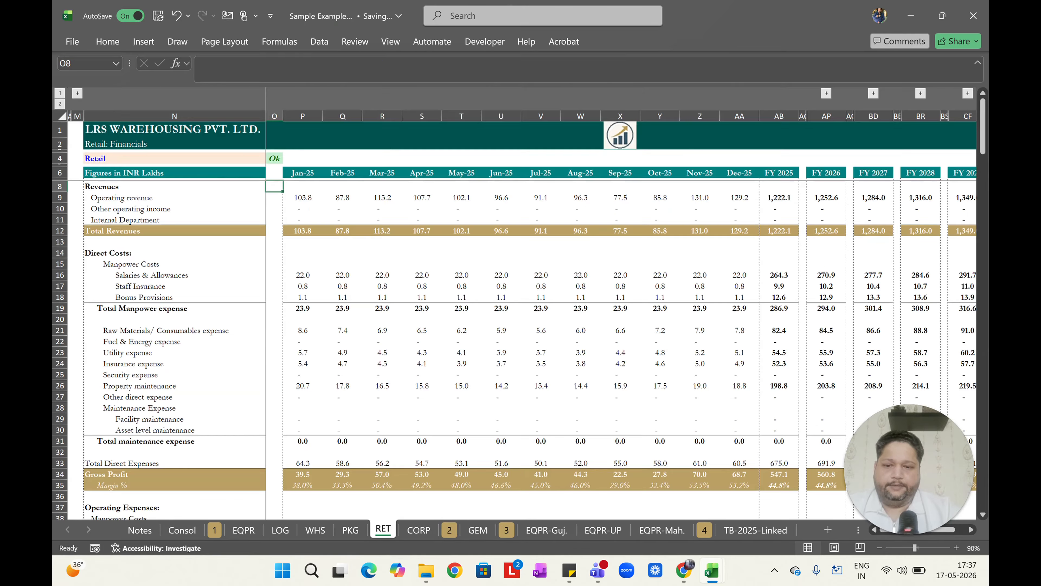
key(ctrl+Page_Up)
key(ctrl+Page_Up)
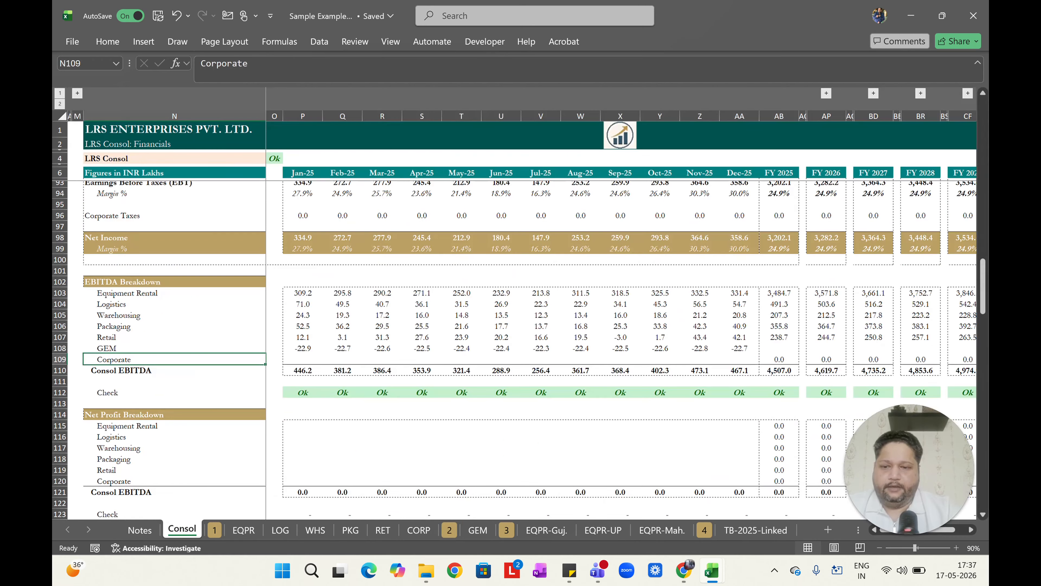
Undo the GEM row insertion and label in the Consol EBITDA breakdown.
key(Right)
key(Up)
key(Down)
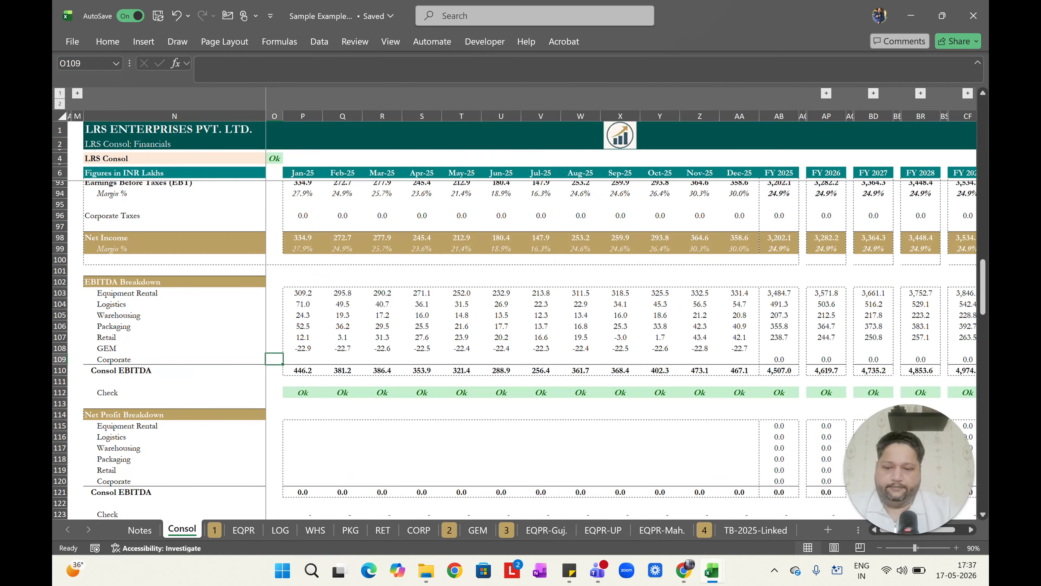
key(ctrl+z)
key(ctrl+z)
key(ctrl+z)
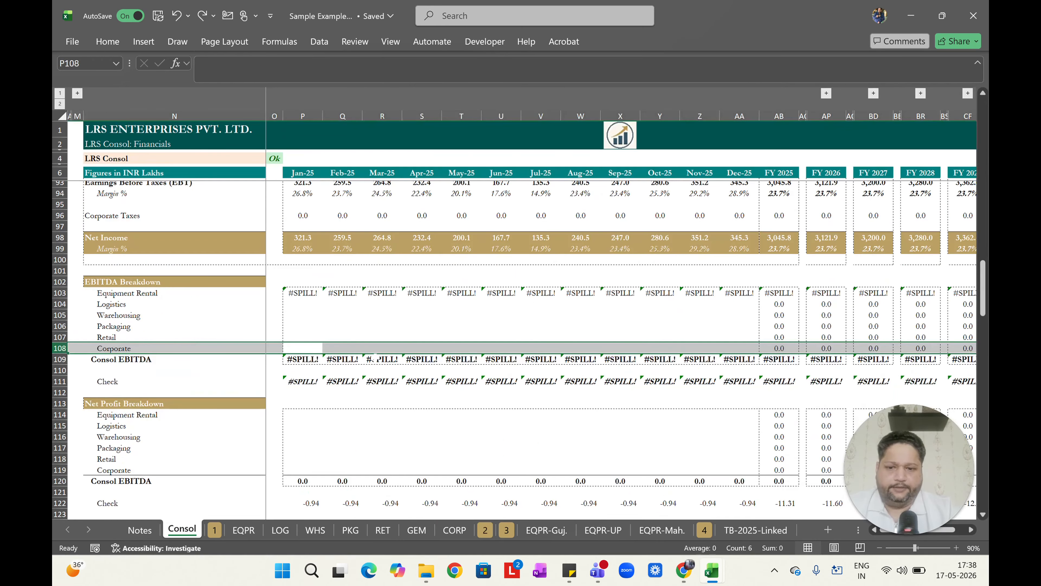
key(ctrl+y)
key(shift+BackSpace)
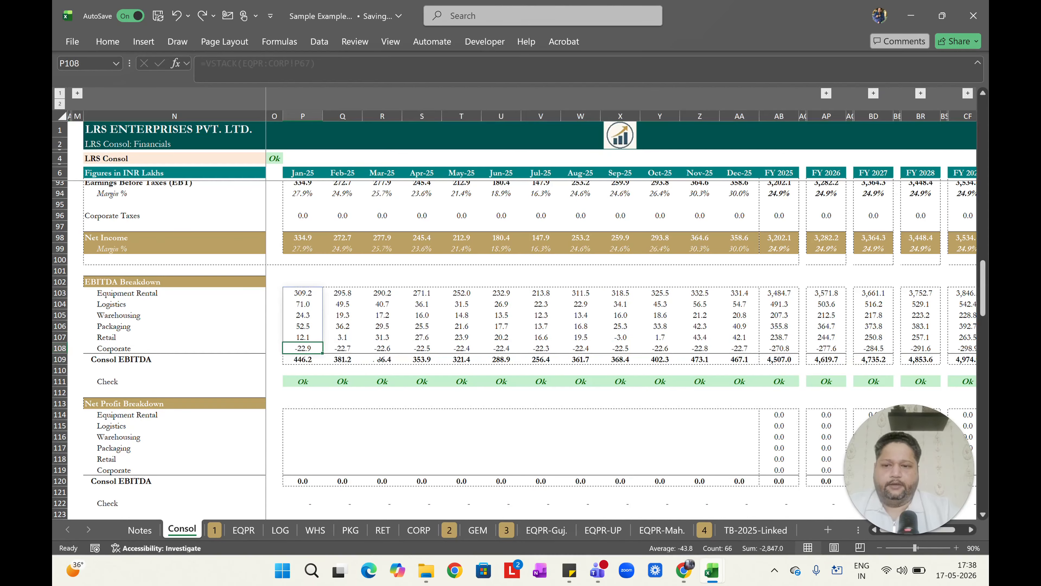
Check the VSTACK formula in P103 and the EBITDA post SSC formula in P67 it references.
key(ctrl+Up)
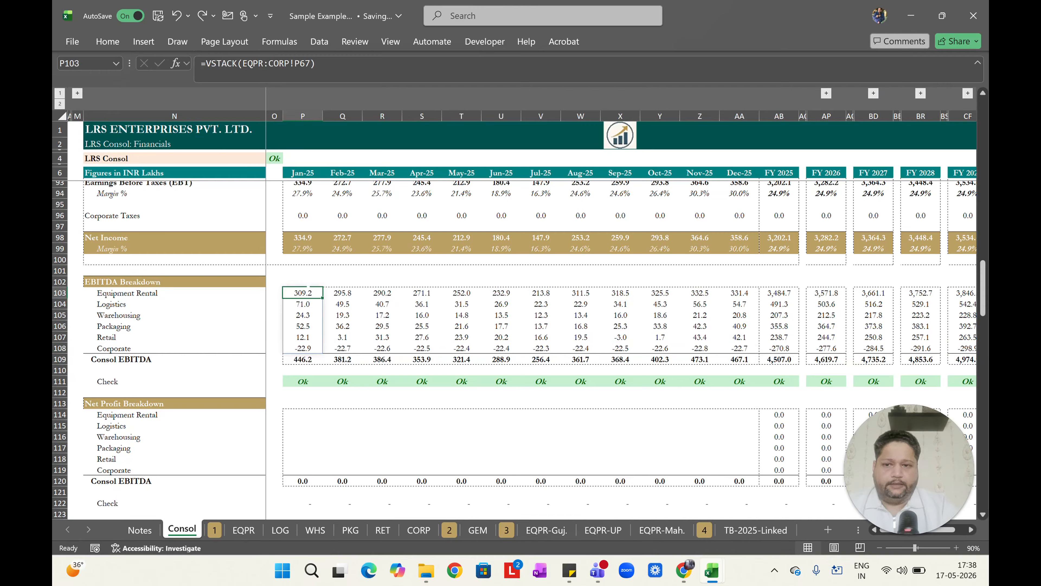
scroll(304, 347, up, 15)
click(302, 434)
scroll(302, 435, down, 15)
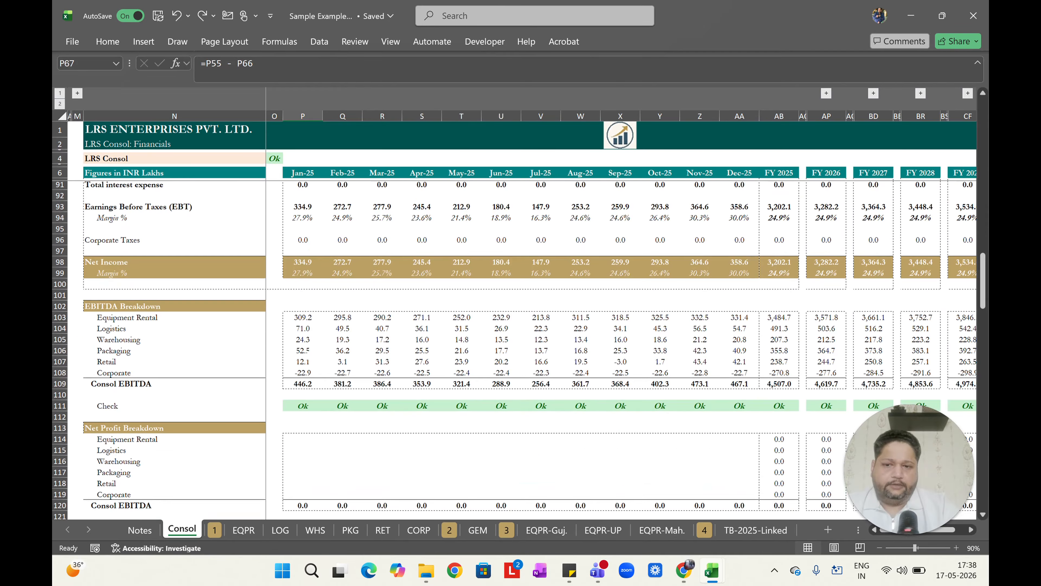
Delete the VSTACK formula in P103 and undo the deletion.
click(303, 317)
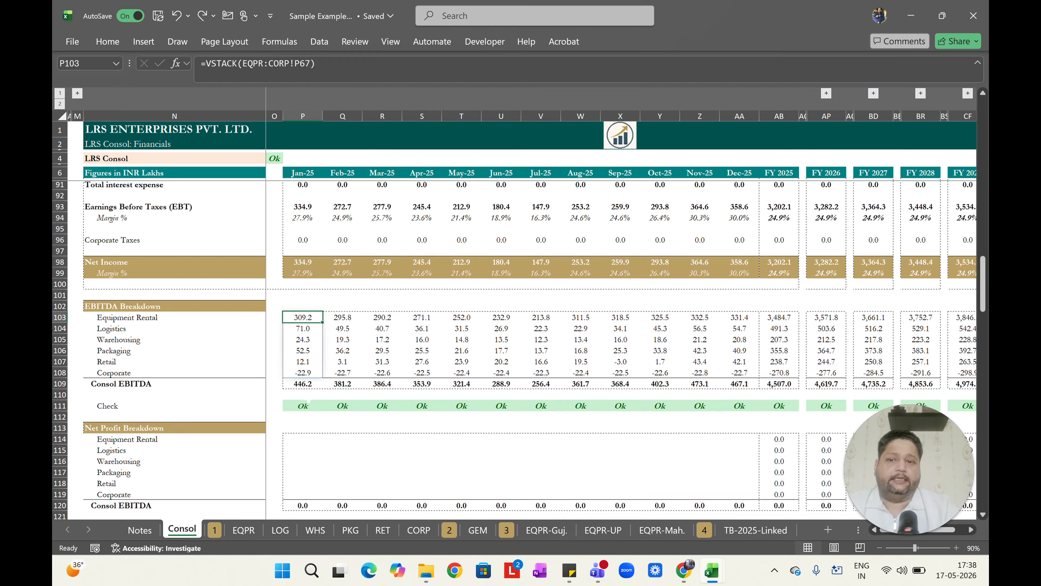
key(Delete)
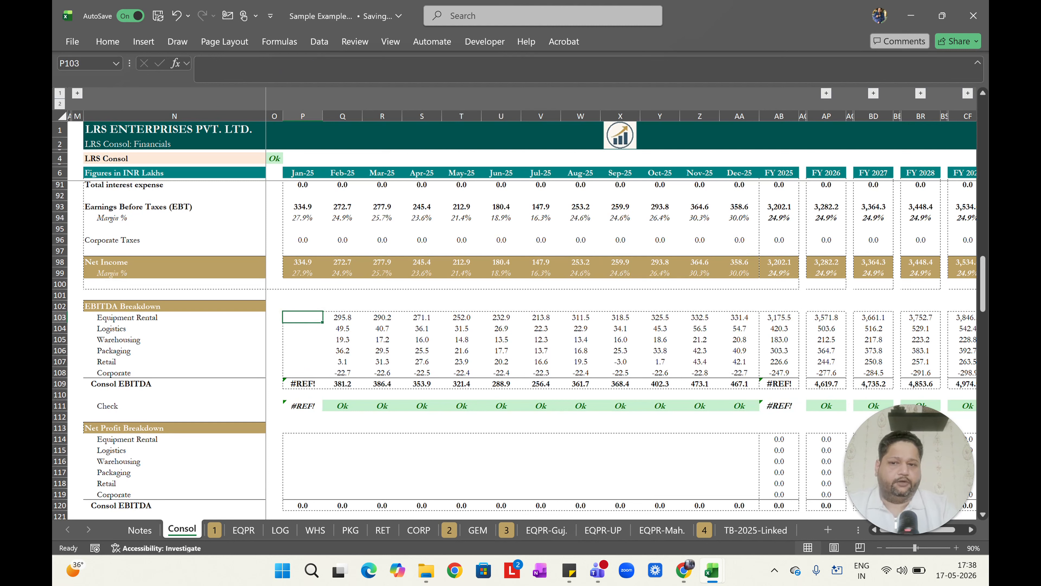
key(ctrl+z)
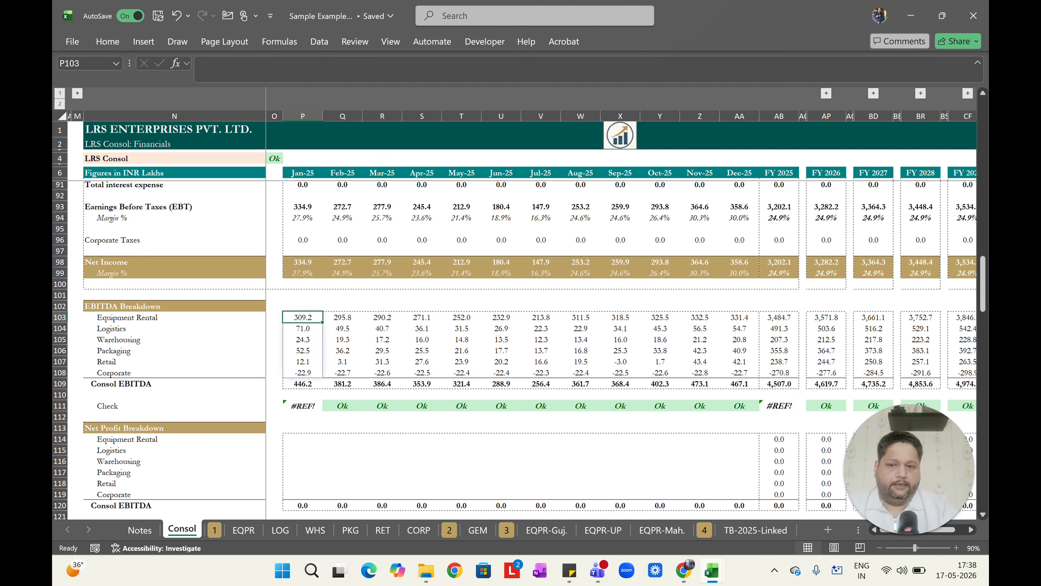
Step through the spilled EBITDA breakdown cells P103 to P108 and return to P103.
key(Down)
key(Down)
key(Down)
key(Down)
key(Down)
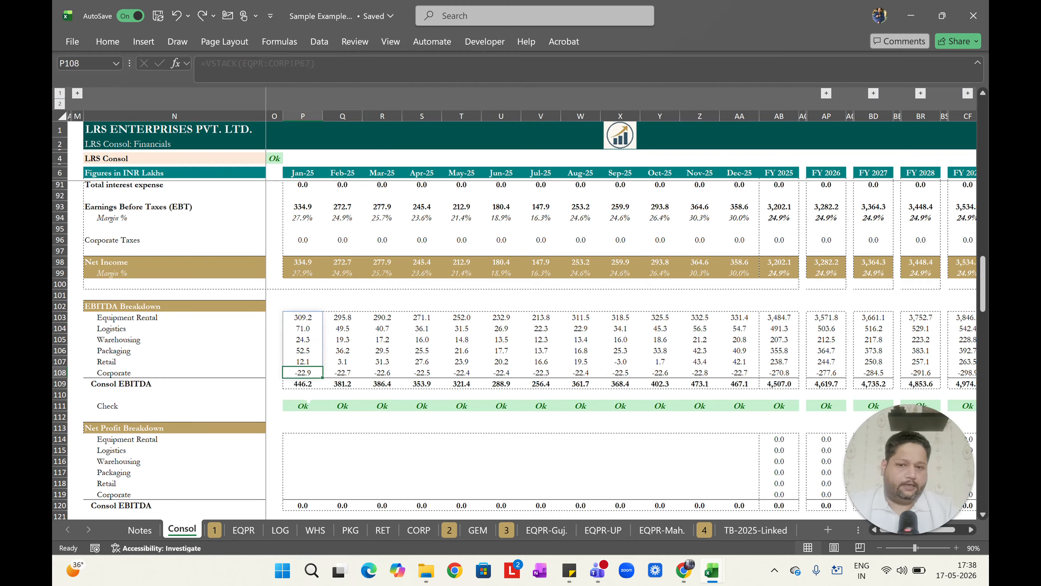
key(ctrl+Up)
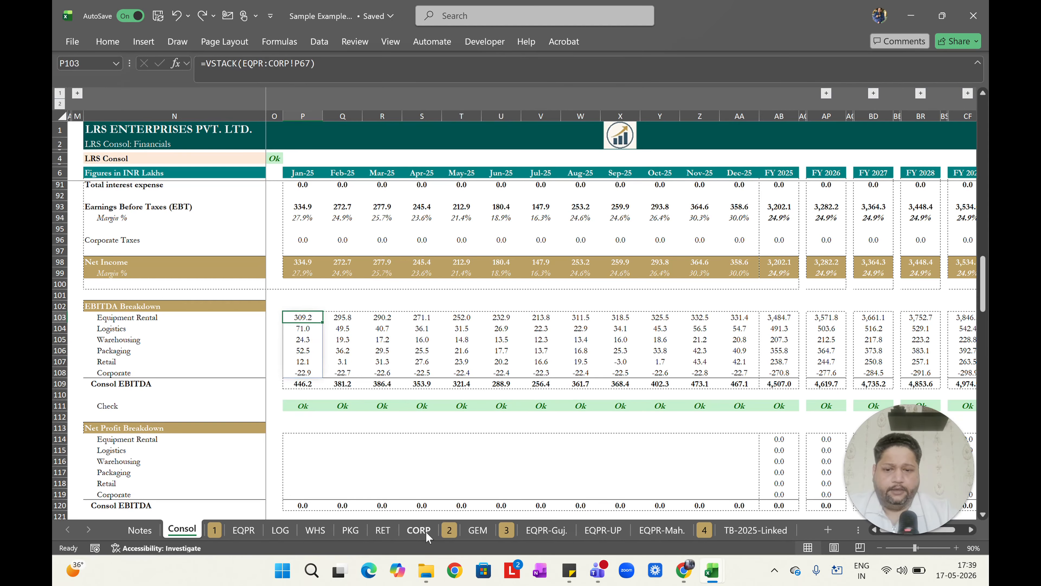
Move the CORP sheet after the second group marker and return to the Consol sheet.
click(419, 529)
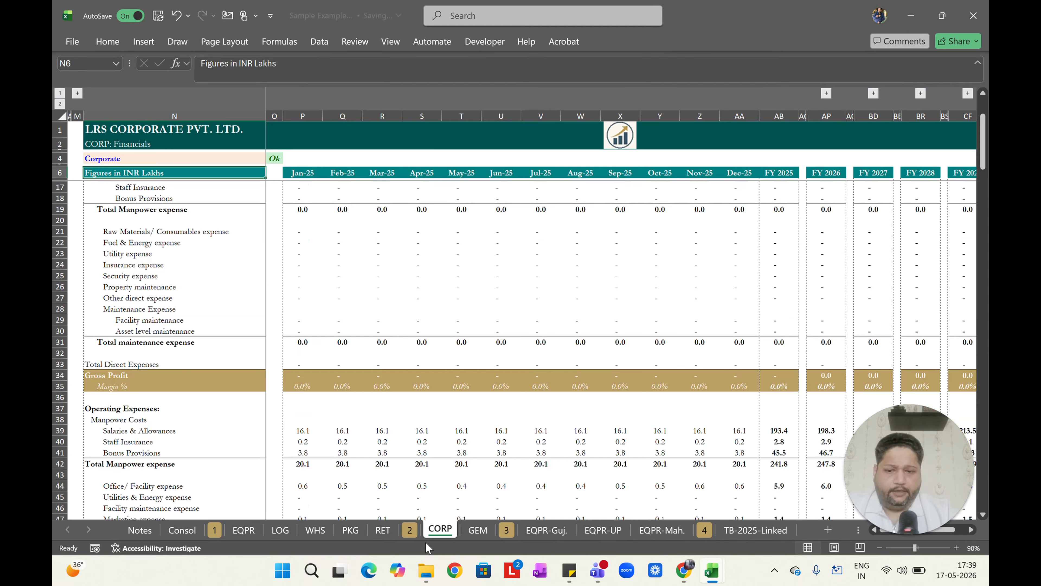
click(180, 529)
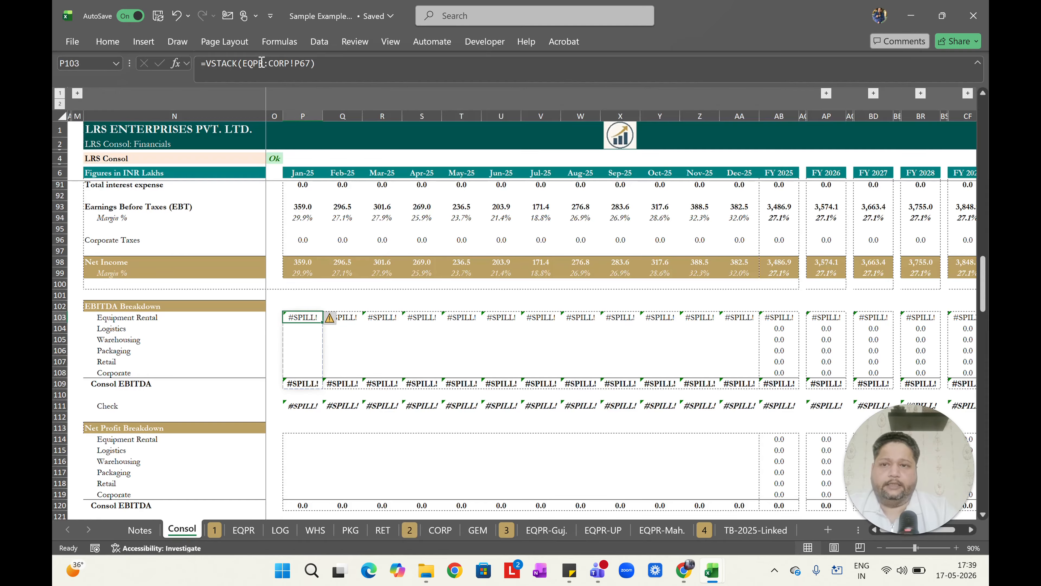
Replace EQPR:CORP! with EQPR:RET! in row 103's formulas, then undo the replacement.
key(shift+space)
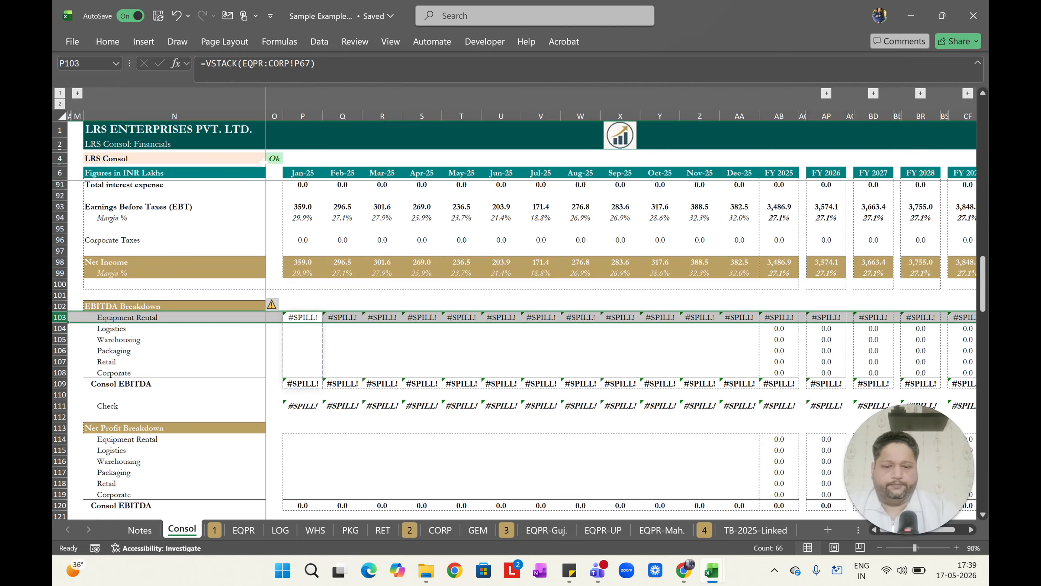
key(ctrl+h)
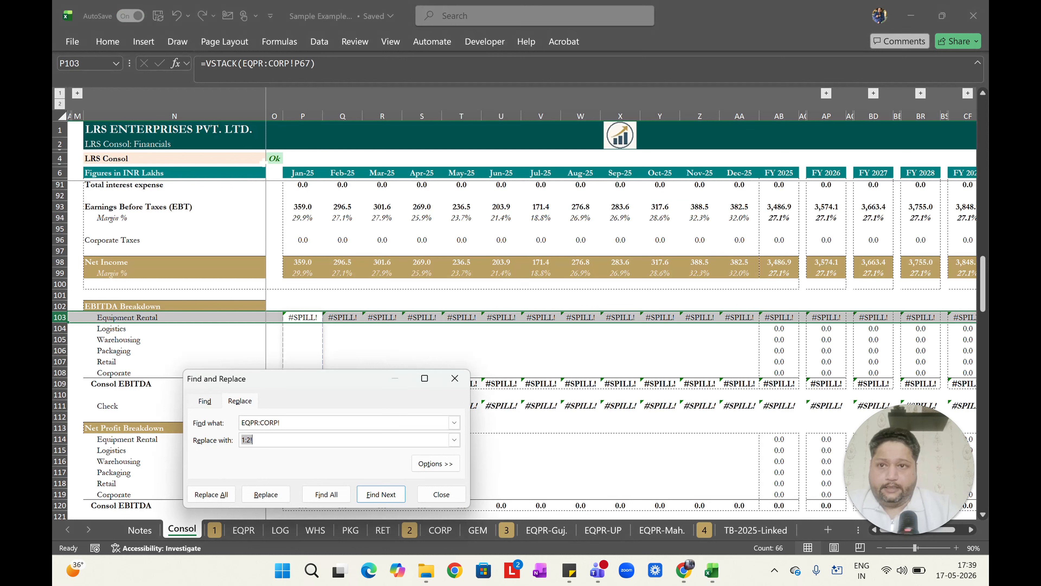
text(EQPR)
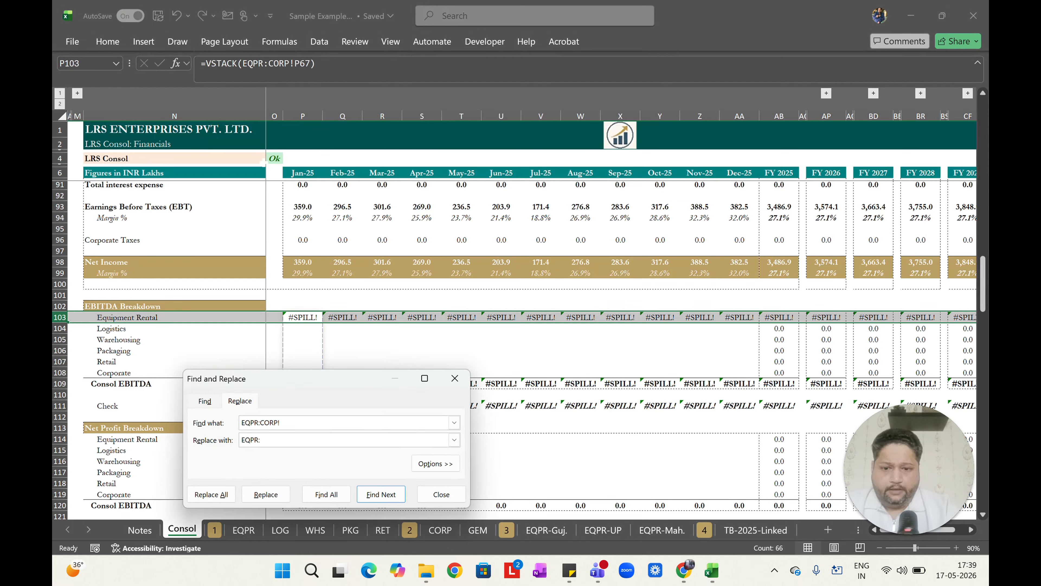
text(:RET!)
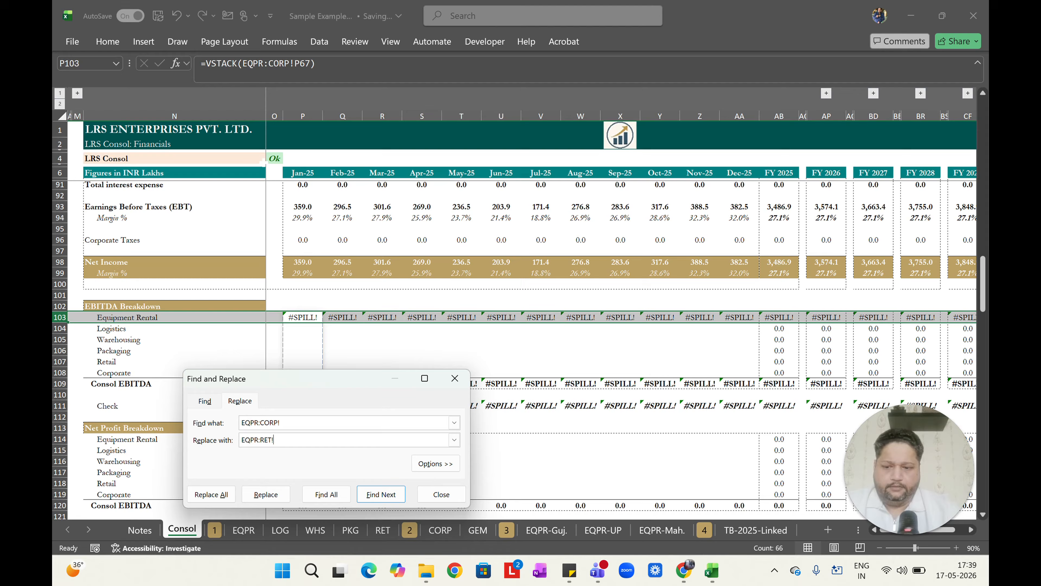
key(alt+a)
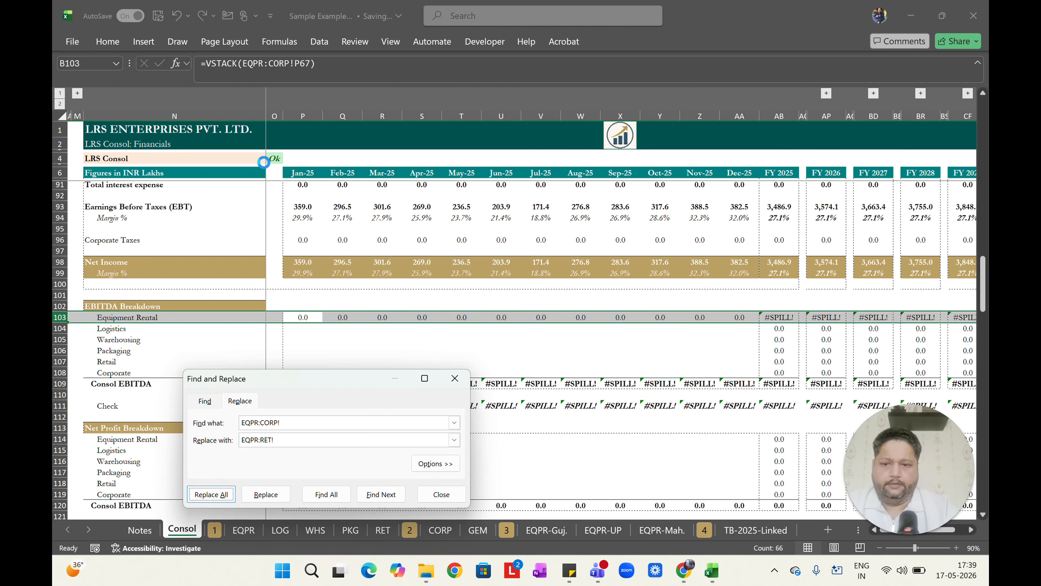
key(Return)
key(Escape)
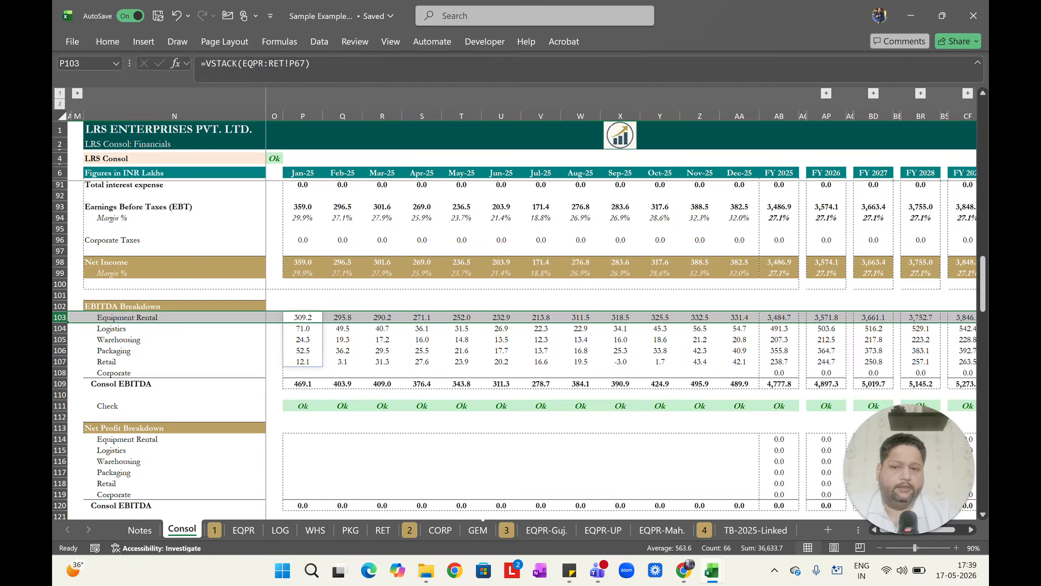
key(ctrl+z)
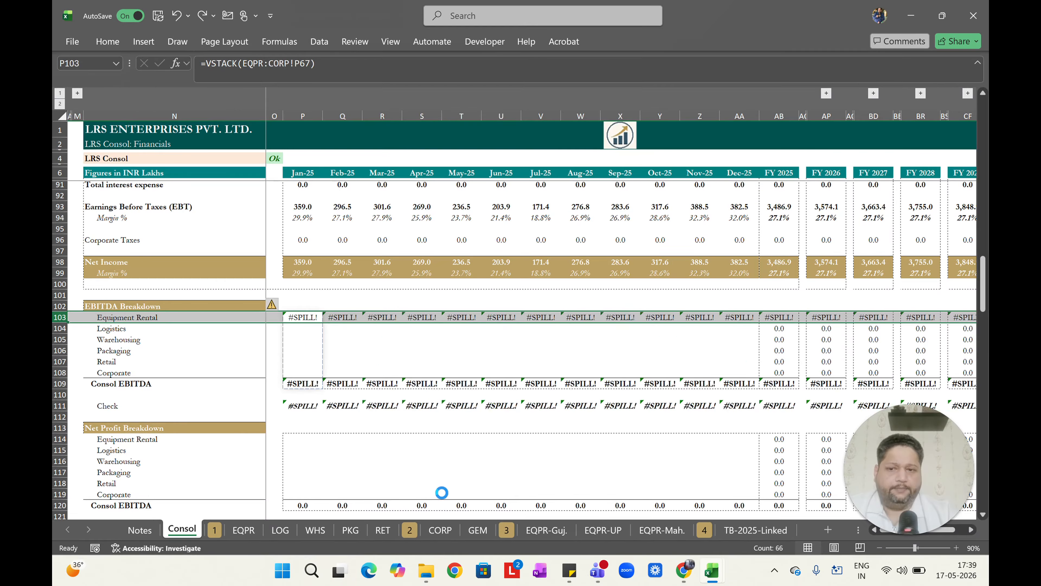
Inspect the Consol EBITDA sum in P109 and the check formulas in row 111.
key(Left)
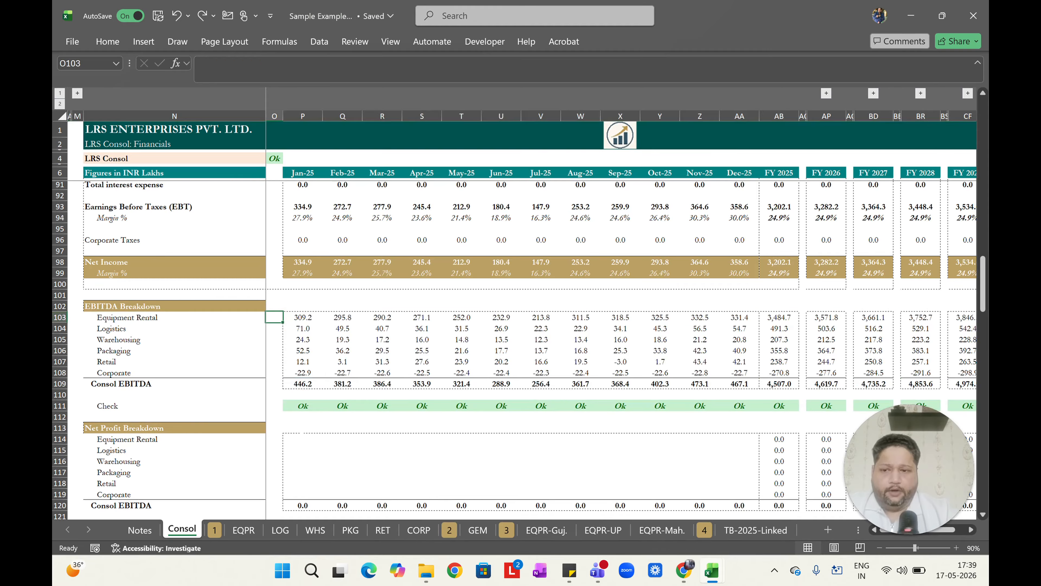
key(Right)
key(ctrl+Down)
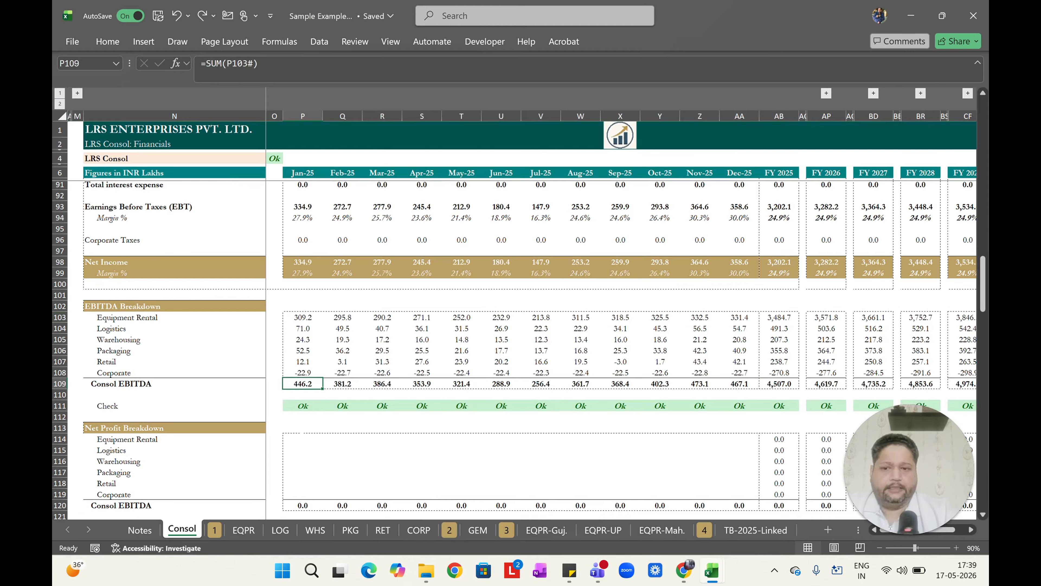
key(Down)
key(Down)
key(Right)
key(Right)
key(Right)
key(Right)
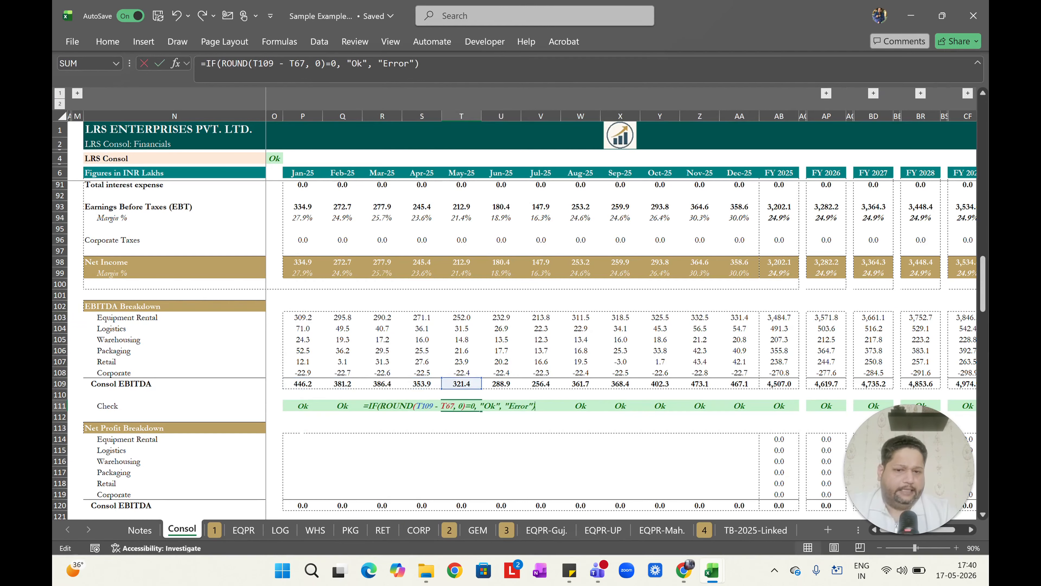
key(ctrl+Left)
scroll(515, 350, down, 3)
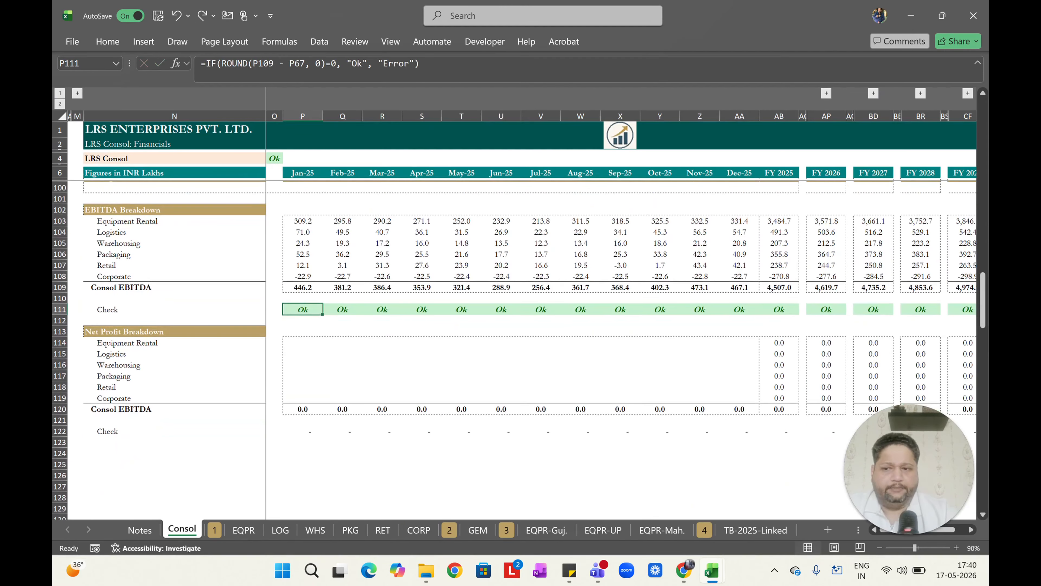
In P114, enter a VSTACK formula stacking Net Income cell P98 across the EQPR to CORP sheets.
key(Down)
key(Down)
key(Down)
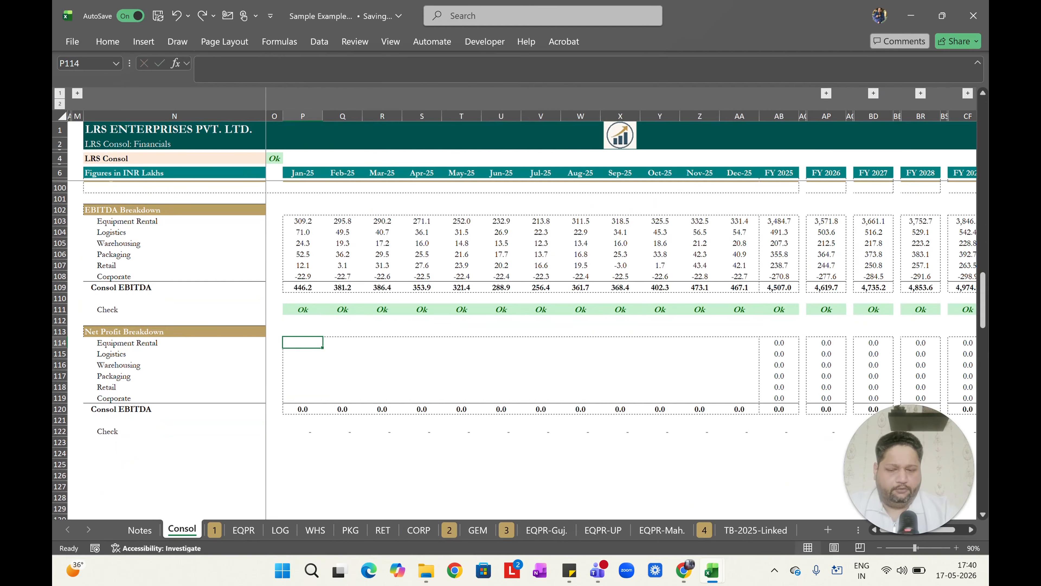
scroll(304, 300, up, 4)
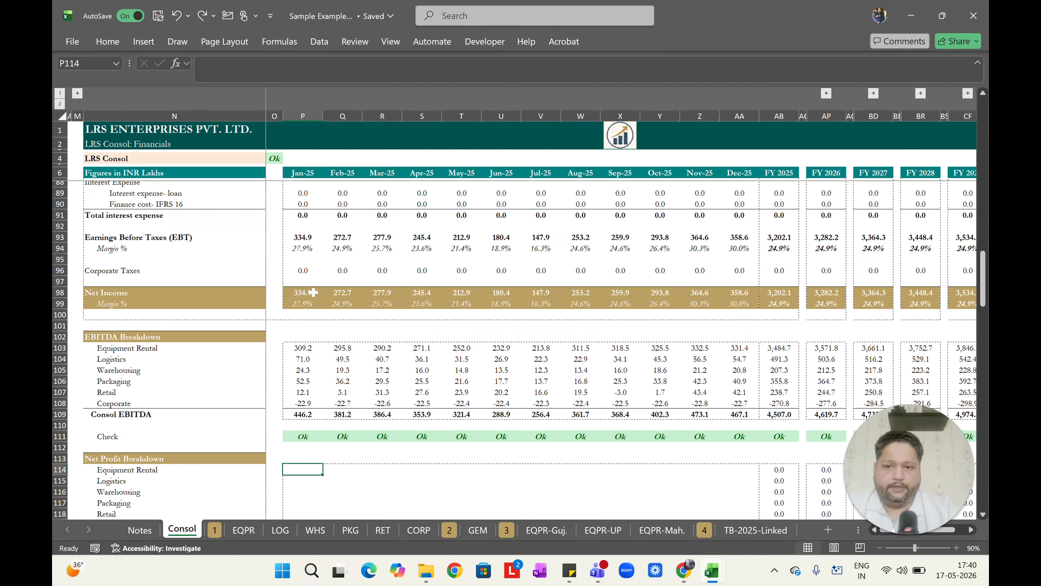
scroll(319, 297, down, 3)
text(=vstac)
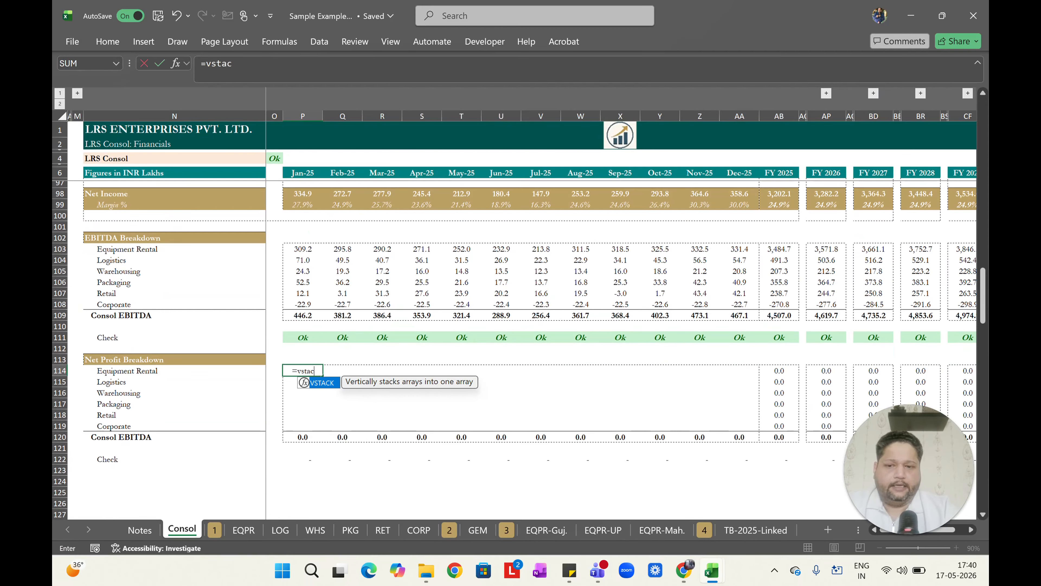
key(Tab)
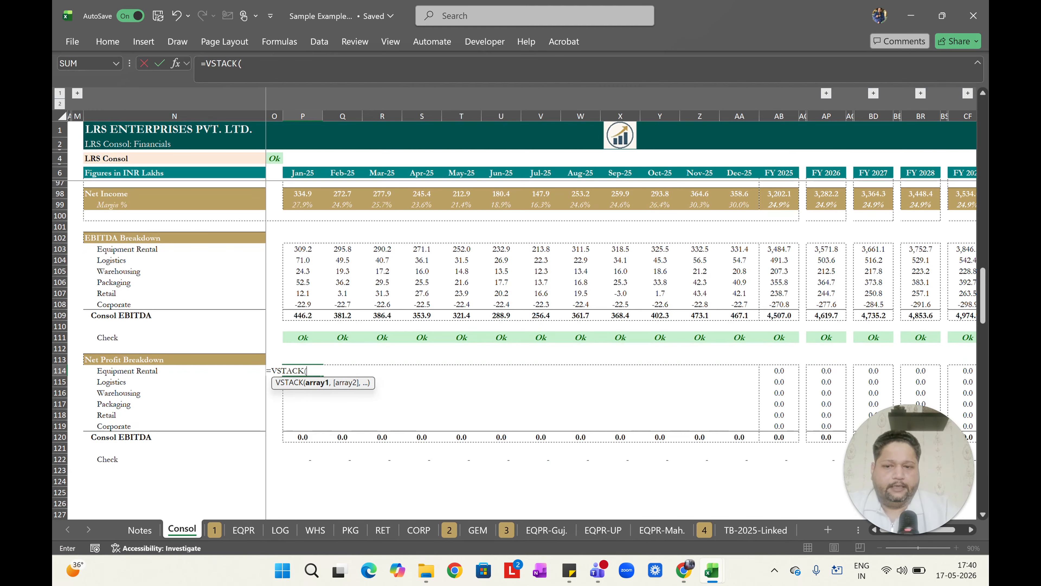
key(ctrl+Page_Down)
key(ctrl+Page_Down)
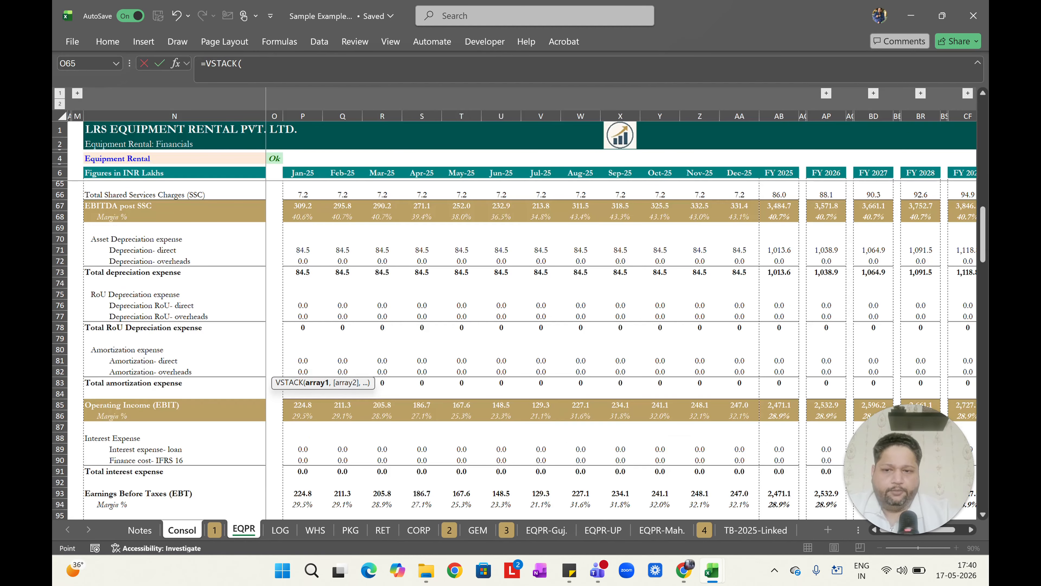
scroll(451, 349, down, 7)
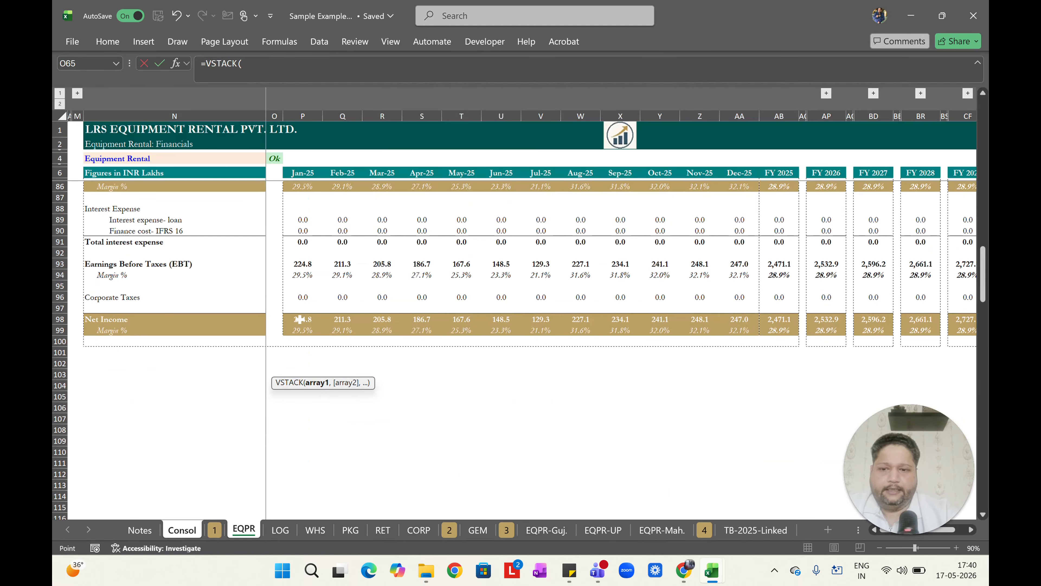
click(299, 319)
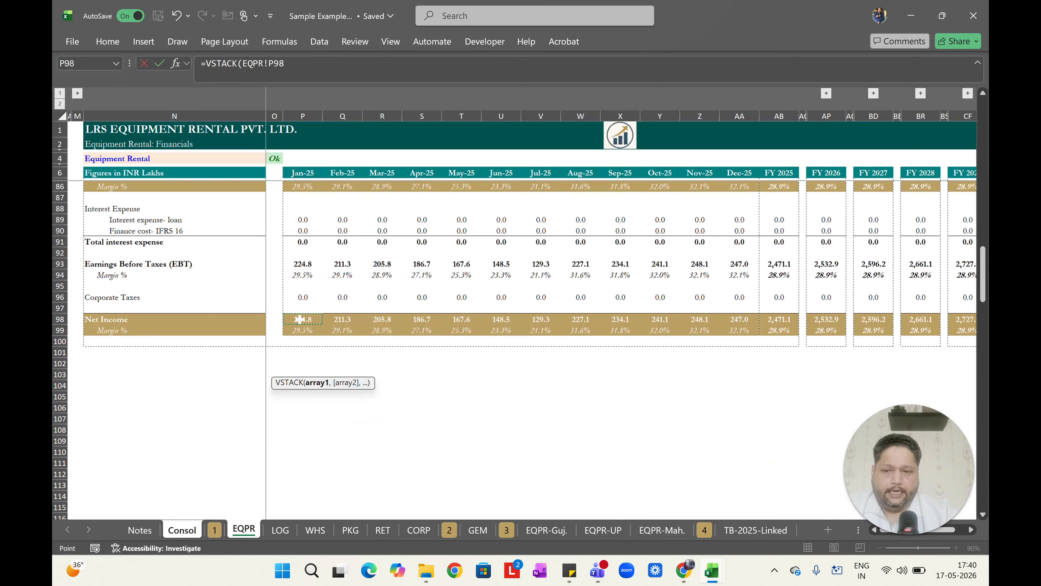
shift+click(426, 530)
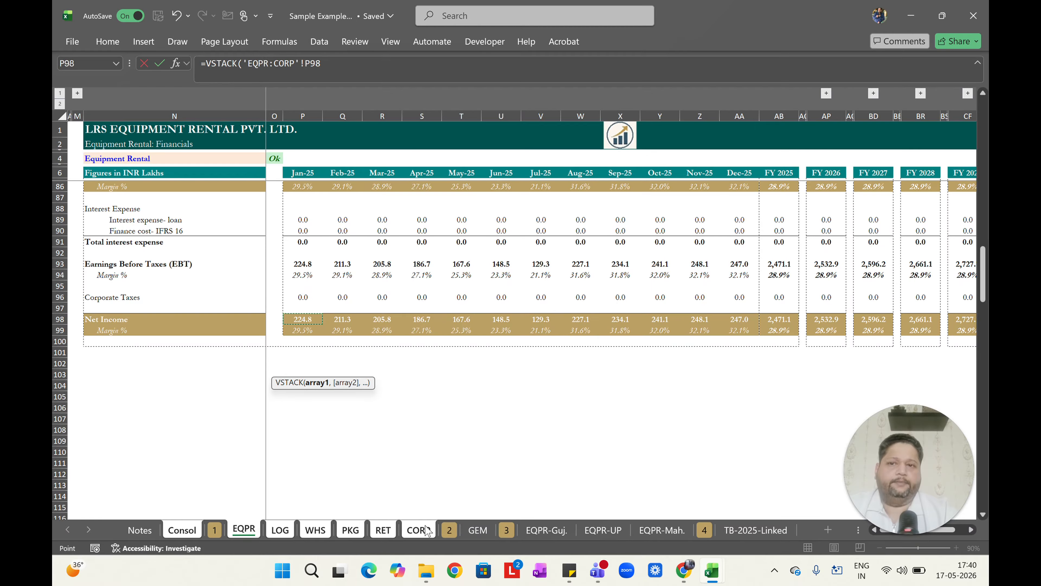
key(Return)
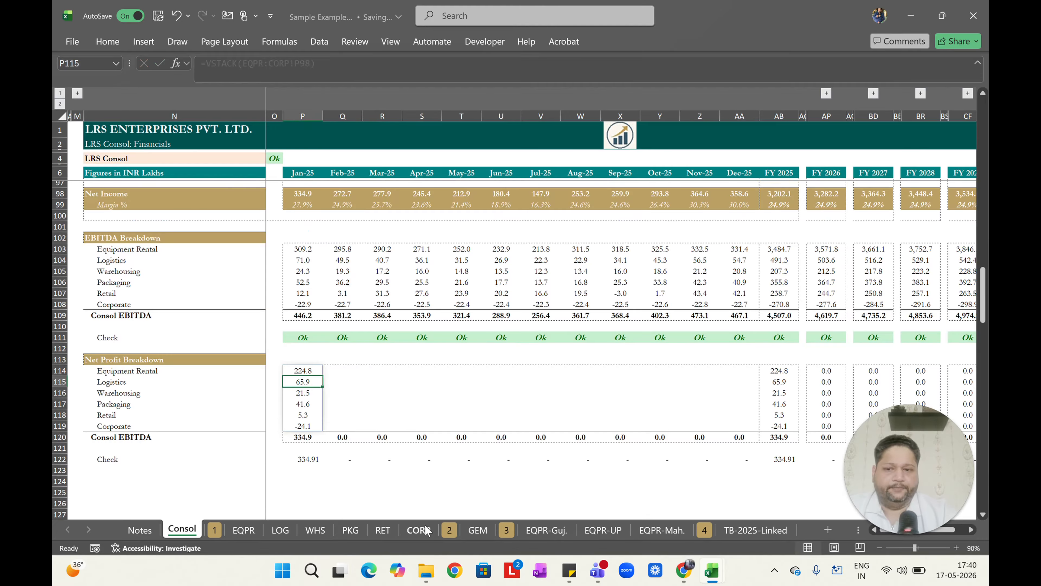
Paste the P114 stacked formula as formulas across row 114 through Dec-25.
key(Up)
key(ctrl+shift+Down)
key(shift+Up)
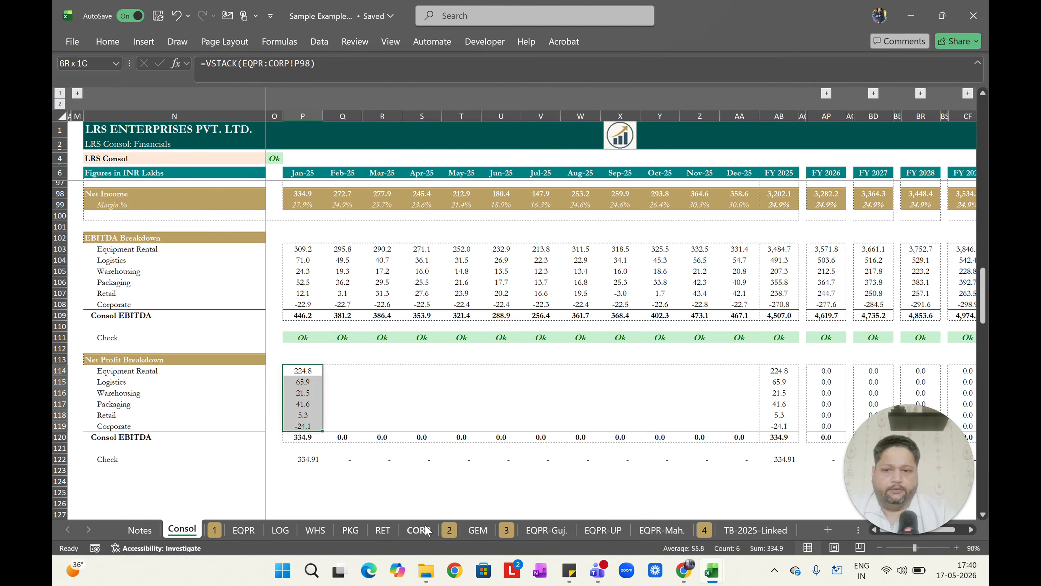
key(ctrl+c)
key(ctrl+shift+Up)
key(ctrl+shift+Right)
key(shift+Left)
key(alt+e)
key(s)
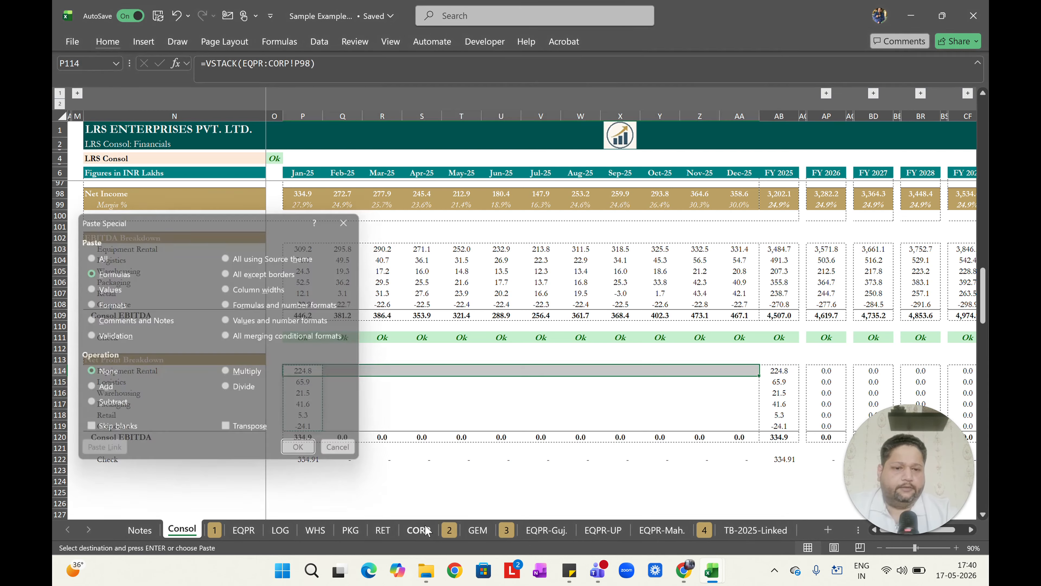
key(f)
key(Return)
key(Escape)
Copy the Net Profit Breakdown block for Jan-25 to FY 2025 and paste it into the FY 2026 column.
key(Left)
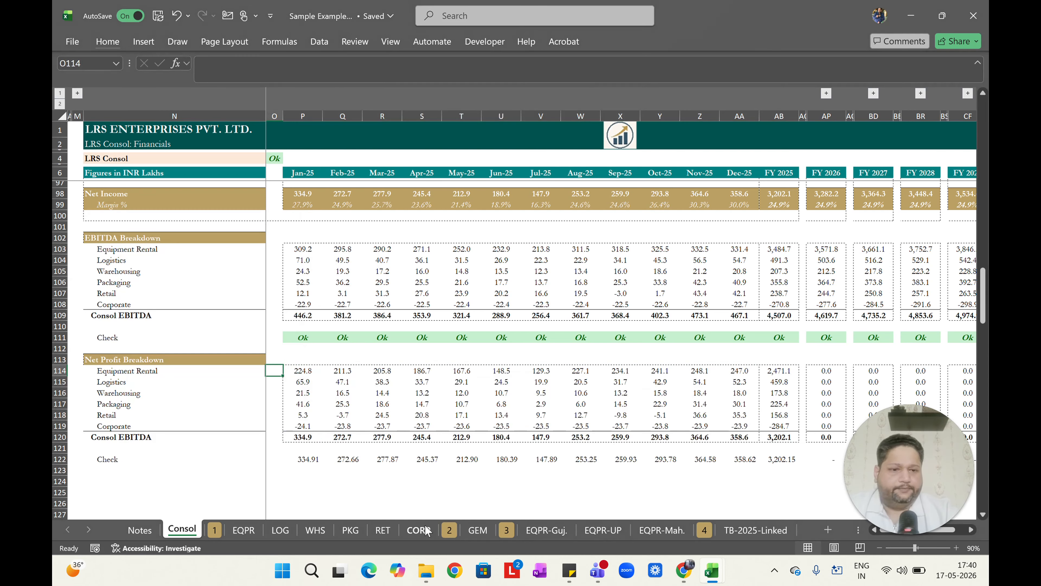
key(shift+Down)
key(shift+Down)
key(shift+Down)
key(shift+Down)
key(shift+Down)
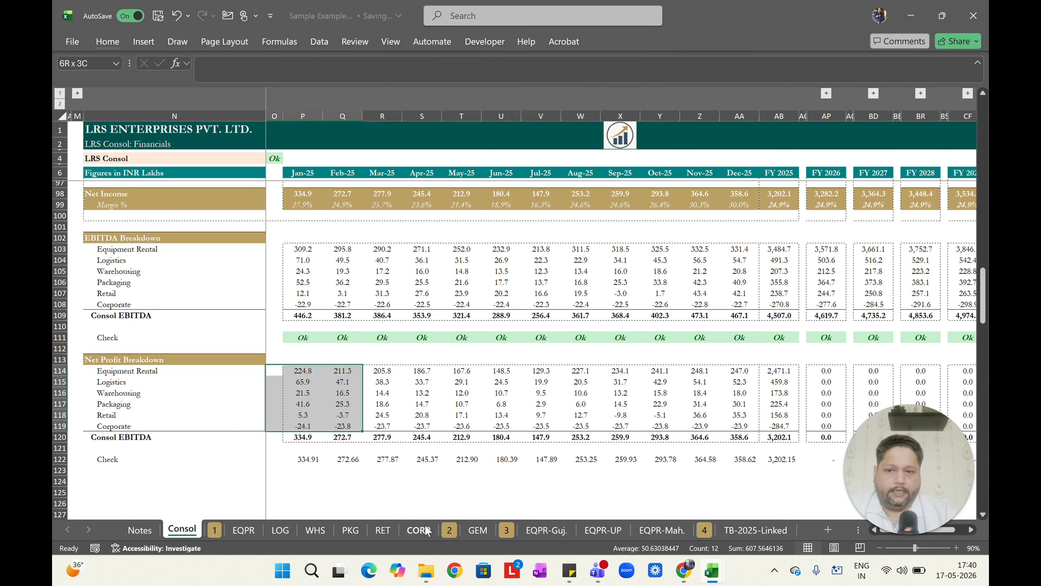
key(shift+Right)
key(ctrl+shift+Right)
key(shift+Left)
key(shift+Right)
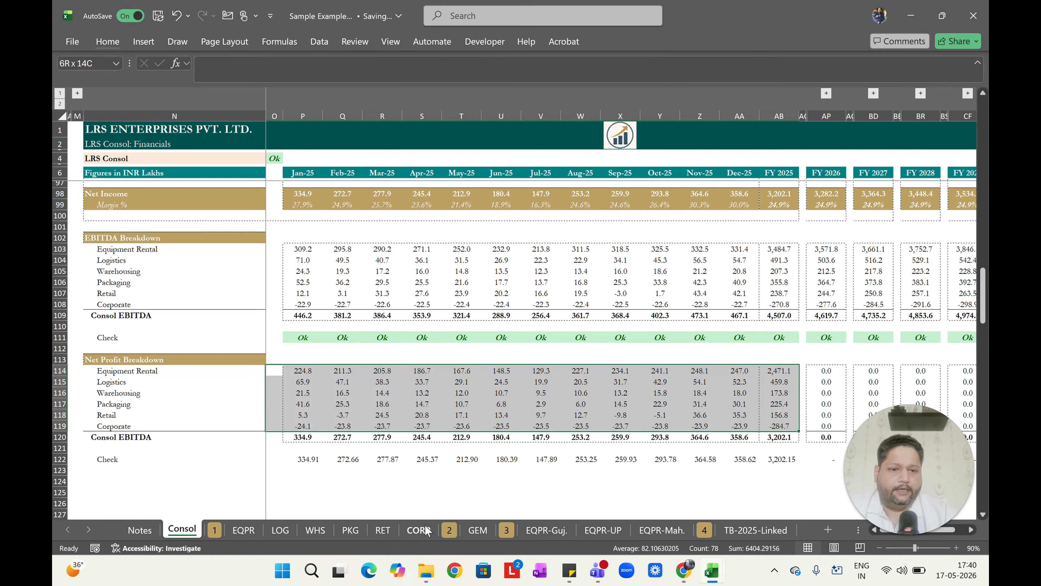
key(ctrl+c)
key(ctrl+Right)
key(ctrl+Right)
scroll(428, 530, right, 5)
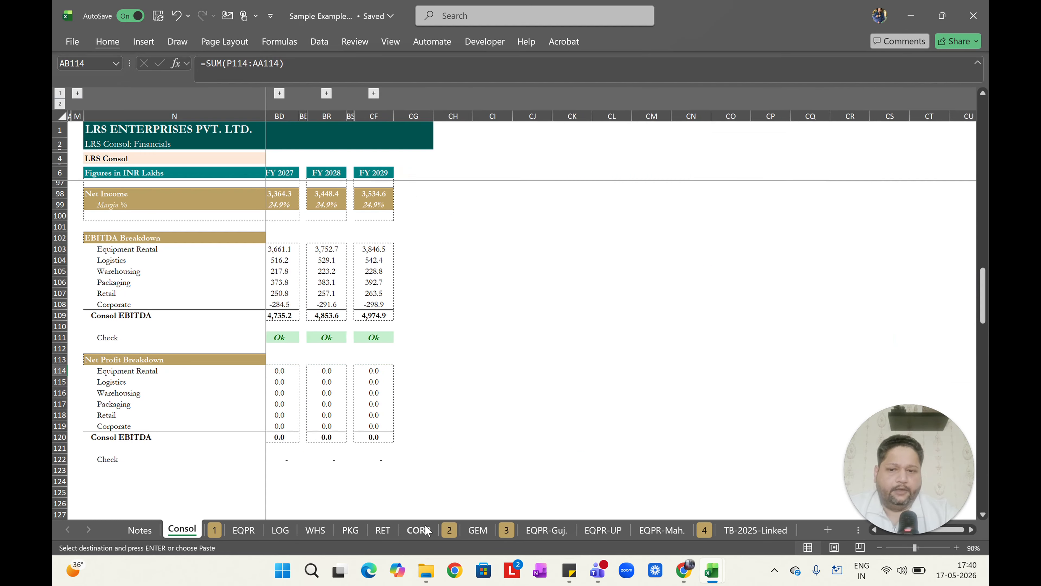
scroll(428, 530, left, 3)
key(Right)
key(ctrl+v)
Paste the same Net Profit Breakdown block into the FY 2027, FY 2028 and FY 2029 columns.
key(ctrl+Right)
key(Right)
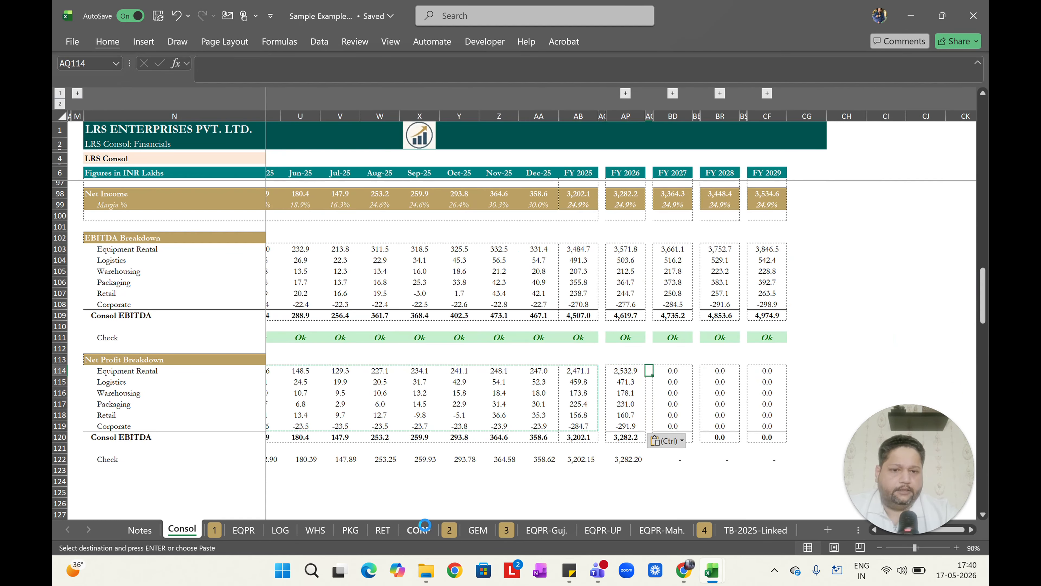
key(ctrl+v)
key(ctrl+Right)
key(Right)
key(ctrl+v)
key(ctrl+Right)
key(Right)
key(Right)
key(ctrl+v)
key(Escape)
key(ctrl+Left)
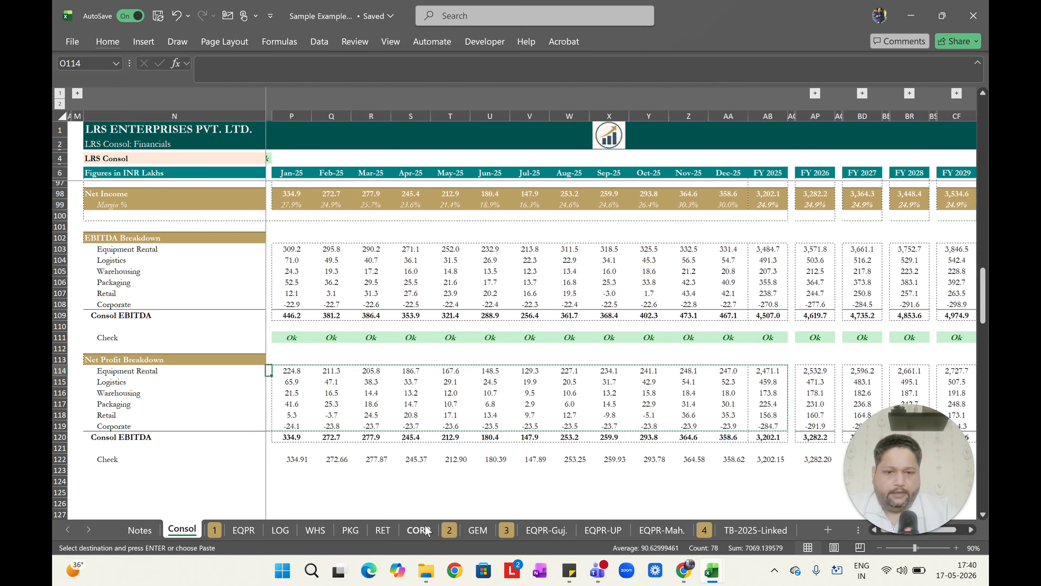
In P122, enter a check formula subtracting Net Income P98 from the Net Profit Breakdown total P120.
key(Down)
key(Down)
key(Down)
key(Down)
key(Down)
key(Down)
key(Down)
key(Down)
text(=P120 - P78)
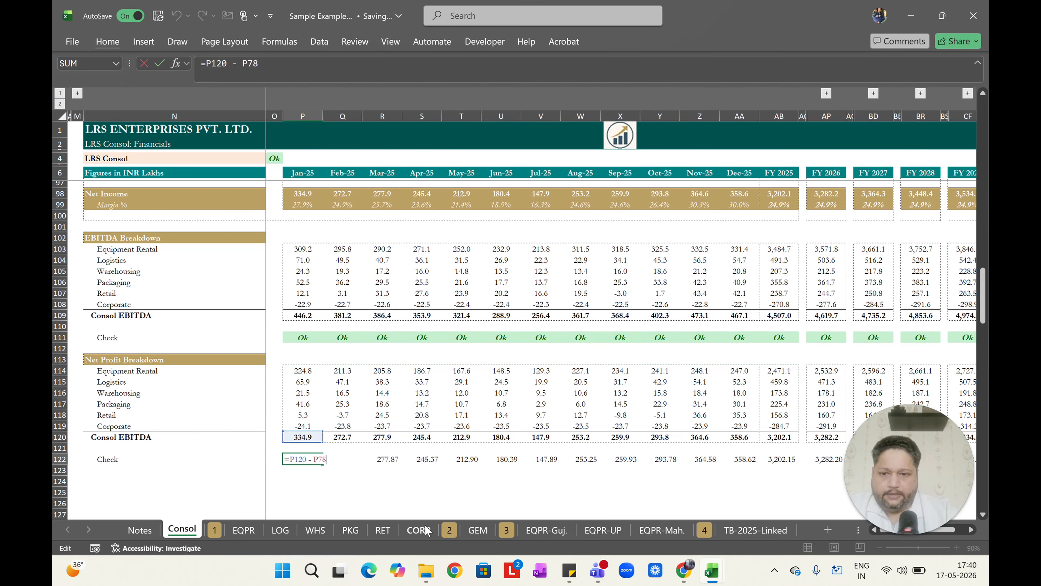
scroll(426, 530, up, 4)
scroll(426, 530, down, 3)
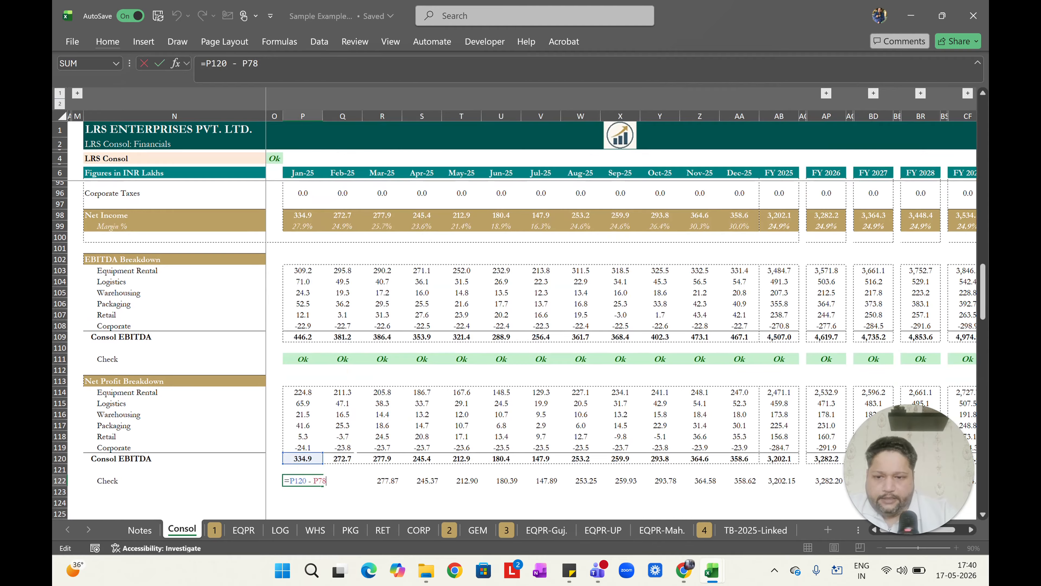
scroll(519, 351, up, 3)
scroll(514, 351, up, 5)
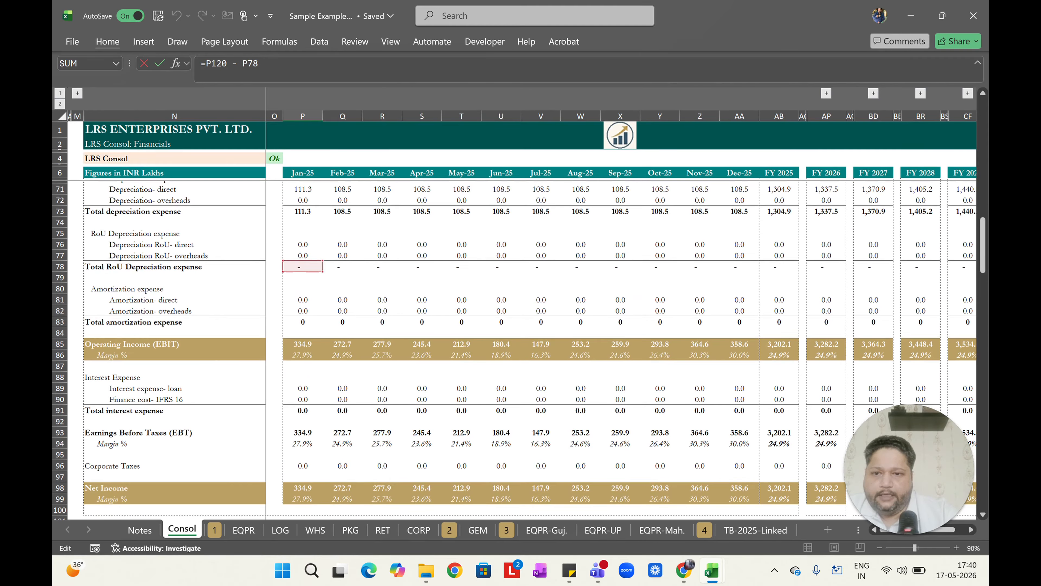
click(307, 488)
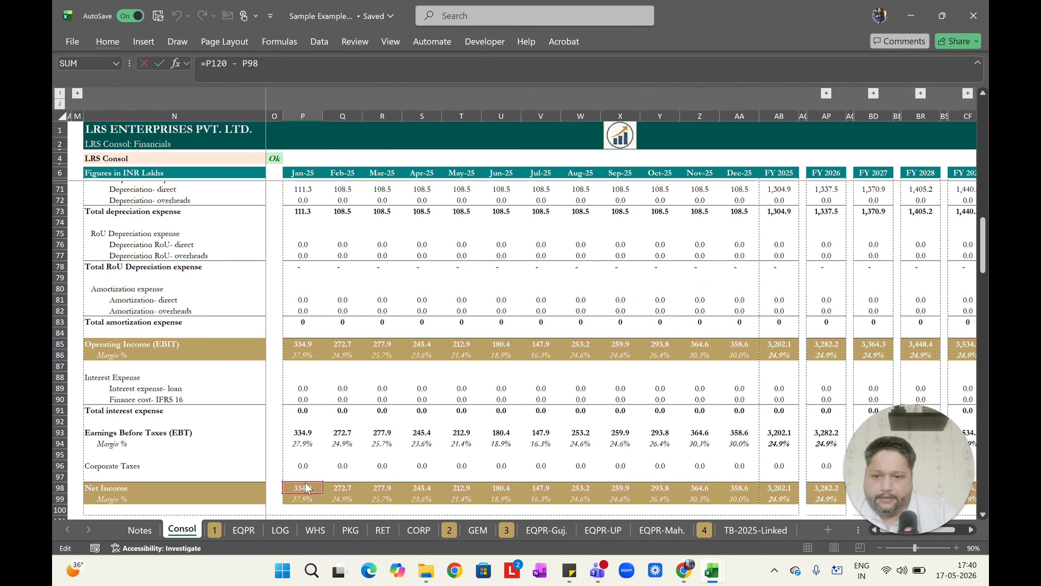
scroll(308, 490, down, 5)
scroll(307, 491, down, 5)
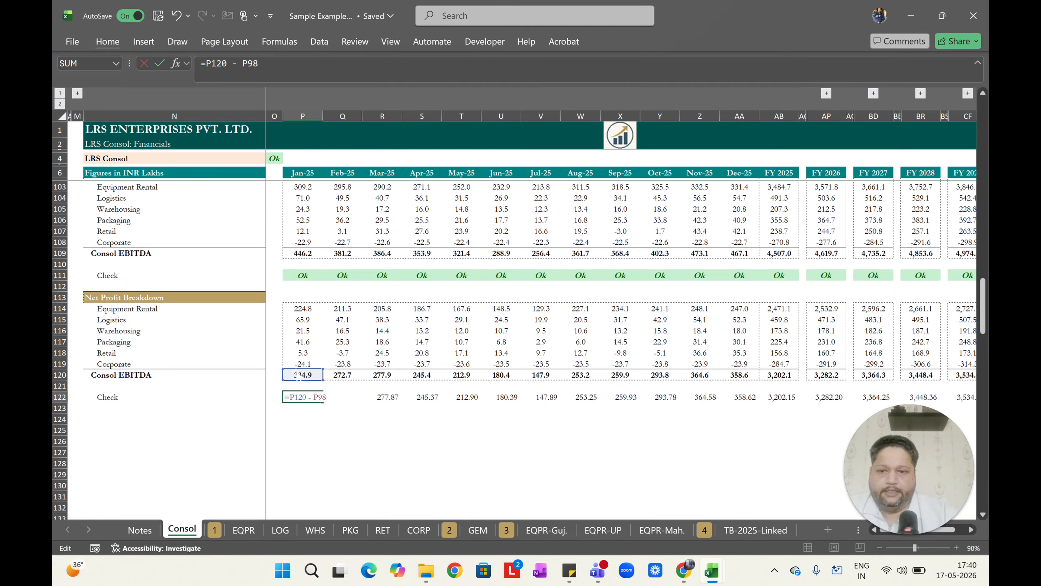
scroll(514, 349, up, 5)
scroll(533, 349, down, 4)
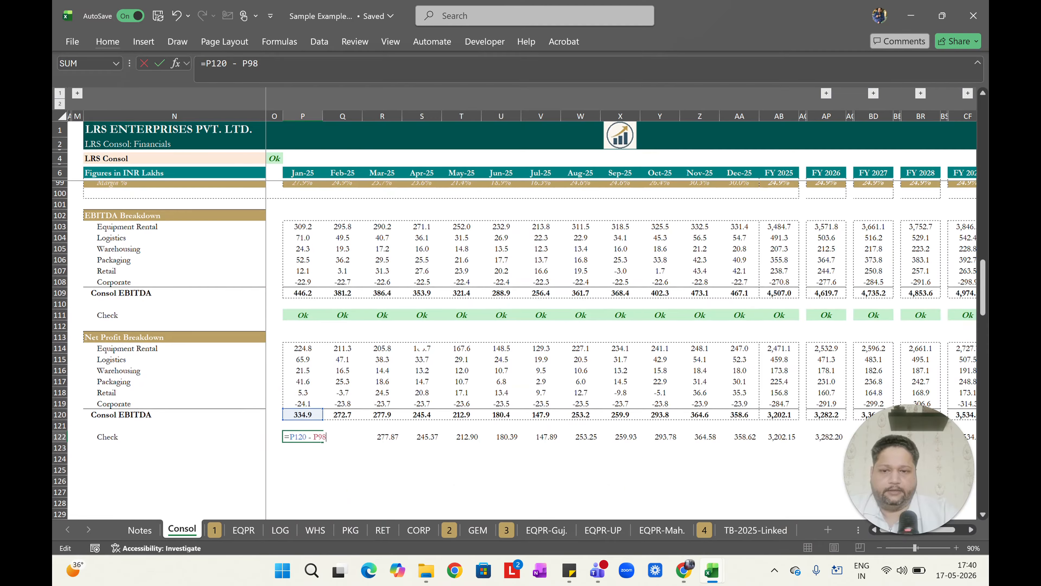
key(ctrl+Return)
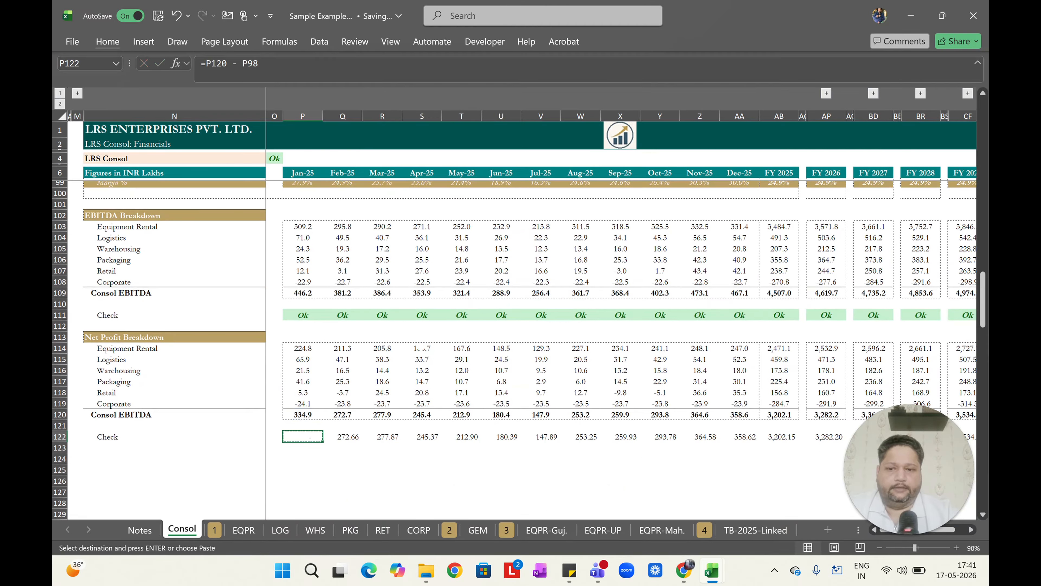
Fill the P122 check formula right across row 122 through the Dec-25 column.
key(ctrl+shift+Right)
key(ctrl+r)
key(Left)
key(ctrl+shift+Right)
key(ctrl+shift+Right)
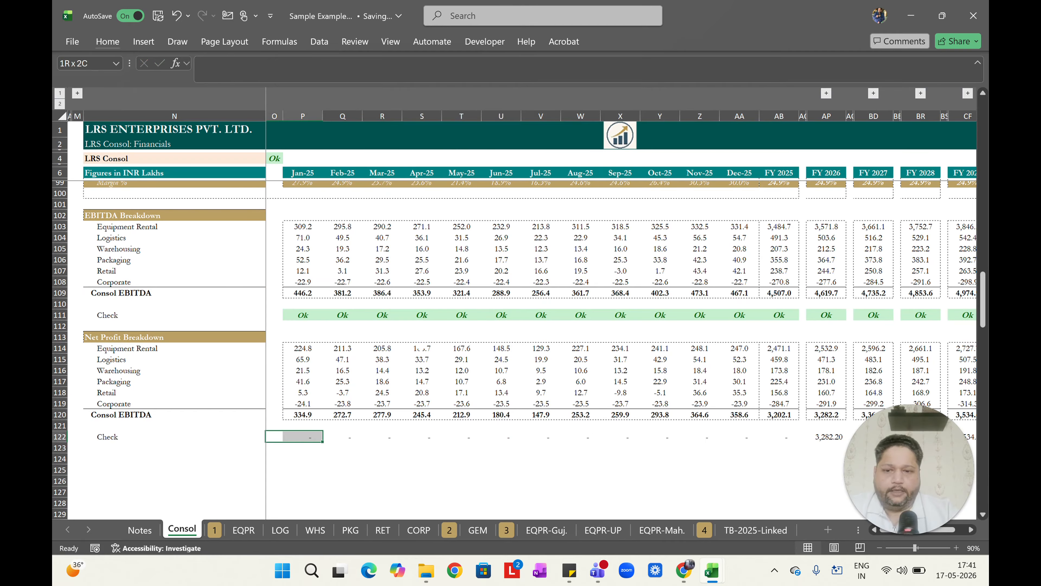
Copy the check formula from FY 2025 and paste it into the FY 2026 to FY 2029 check cells.
key(ctrl+c)
key(ctrl+Right)
key(ctrl+Right)
key(Right)
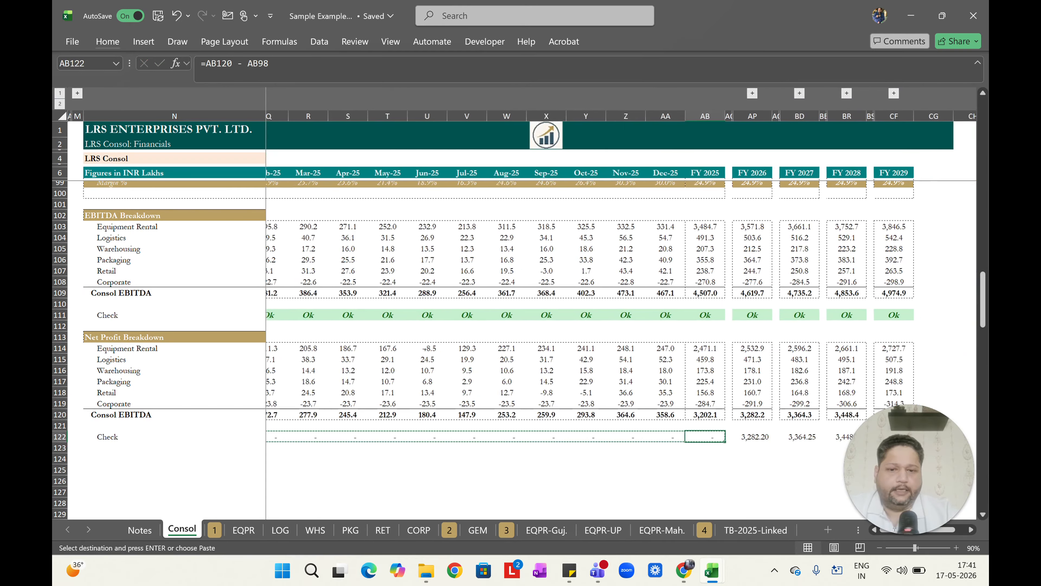
key(ctrl+v)
key(Right)
key(Right)
key(ctrl+v)
key(Right)
key(Right)
key(ctrl+v)
key(Right)
key(Right)
key(ctrl+v)
key(Escape)
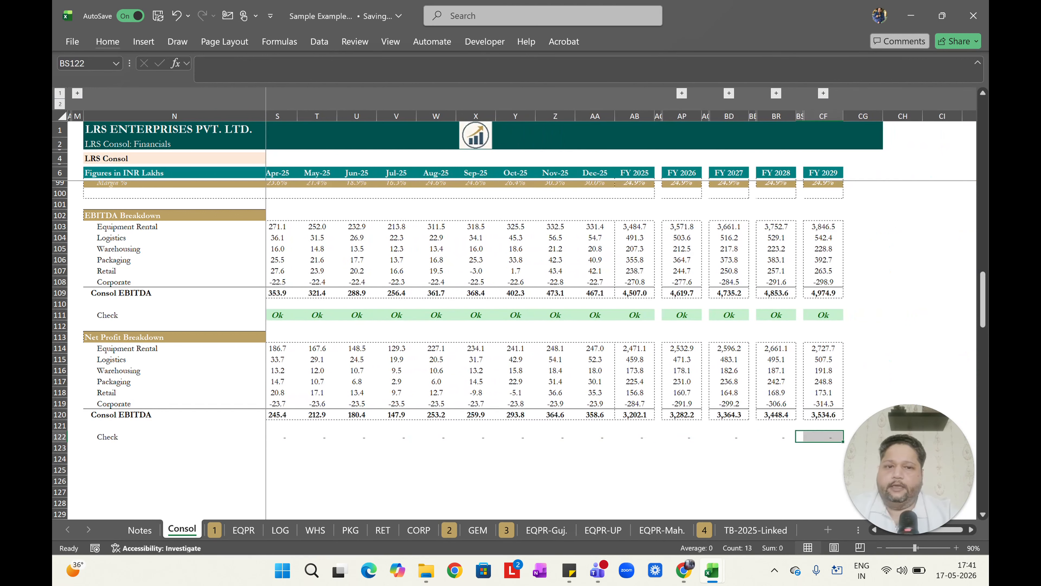
Expand the grouped monthly columns and review the row 114 VSTACK formulas for the 2026 and 2027 months.
click(60, 104)
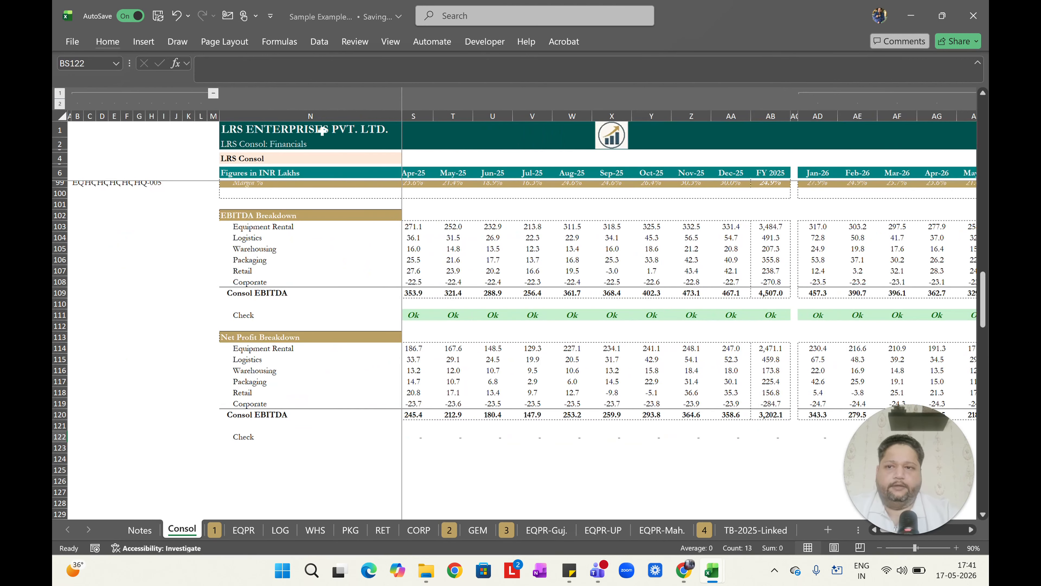
click(214, 94)
scroll(655, 361, up, 1)
scroll(656, 361, right, 1)
click(660, 365)
key(Right)
key(Right)
key(Right)
key(Right)
key(Right)
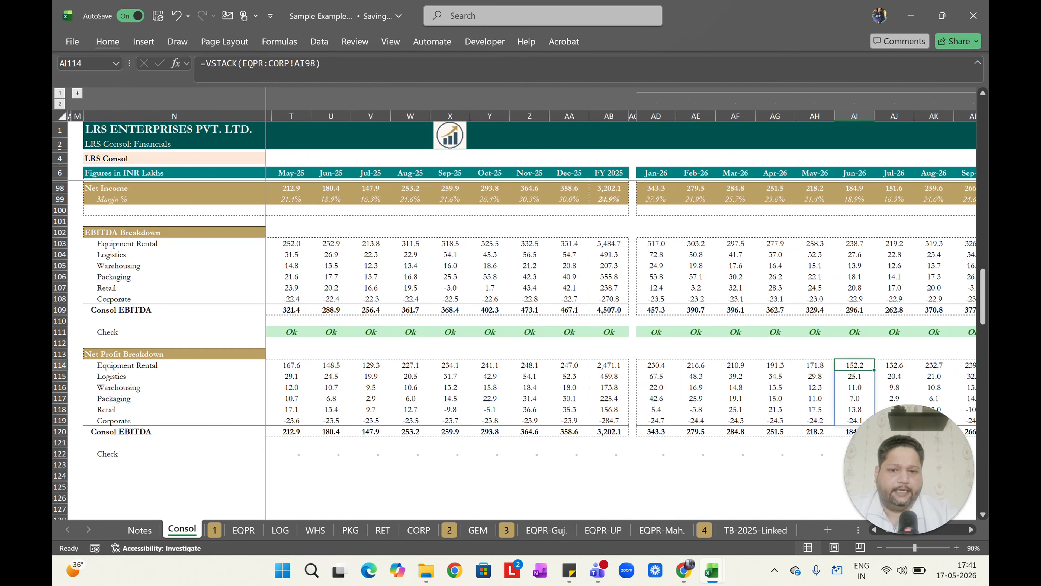
key(Right)
key(Right)
key(Right)
key(Right)
key(Right)
key(Right)
key(Right)
key(Right)
key(Right)
key(Right)
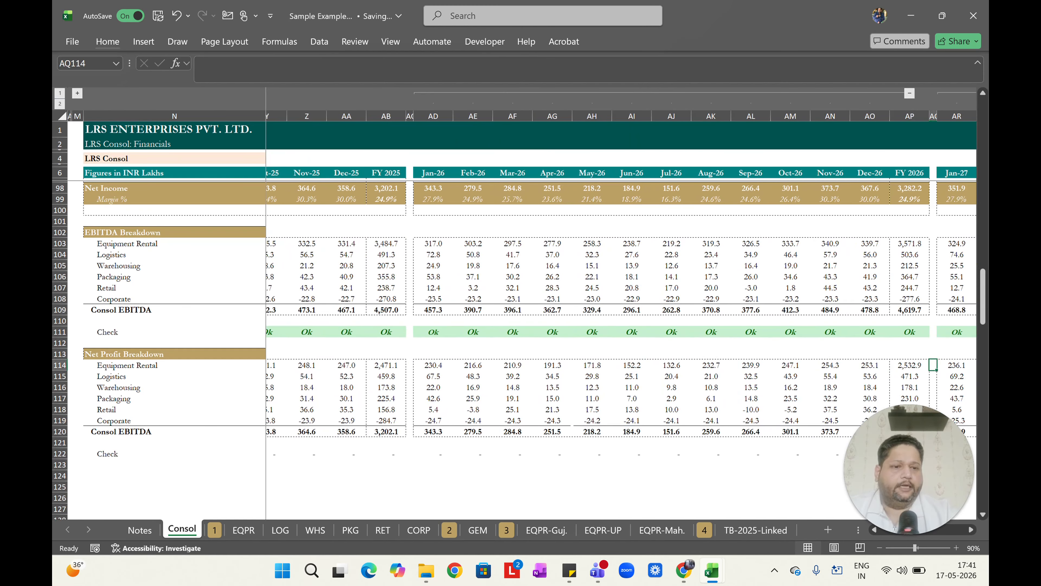
scroll(520, 288, right, 6)
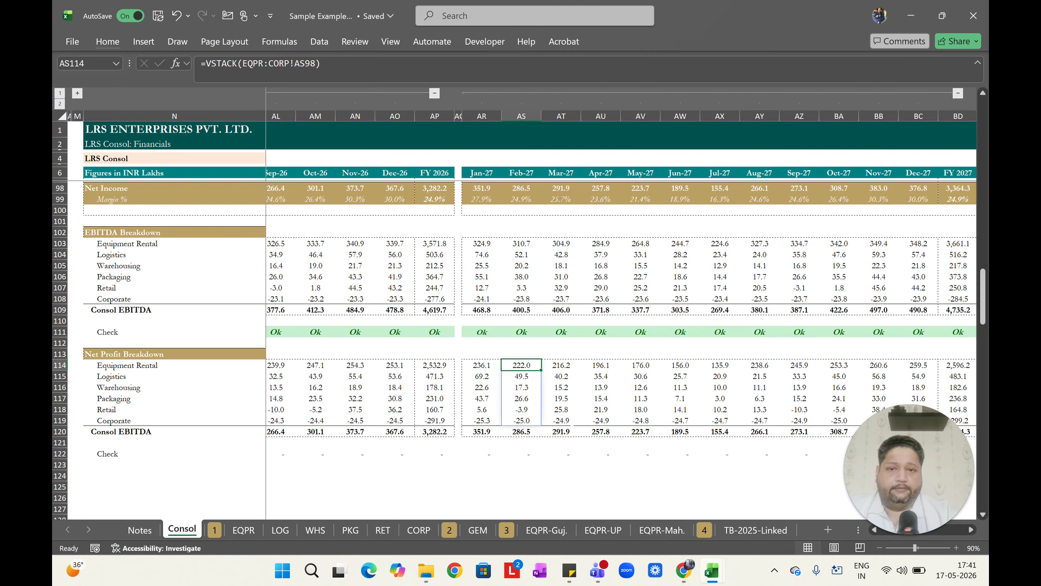
scroll(621, 304, right, 1)
Switch to the Notes sheet and go to its top.
key(ctrl+Page_Up)
key(ctrl+Home)
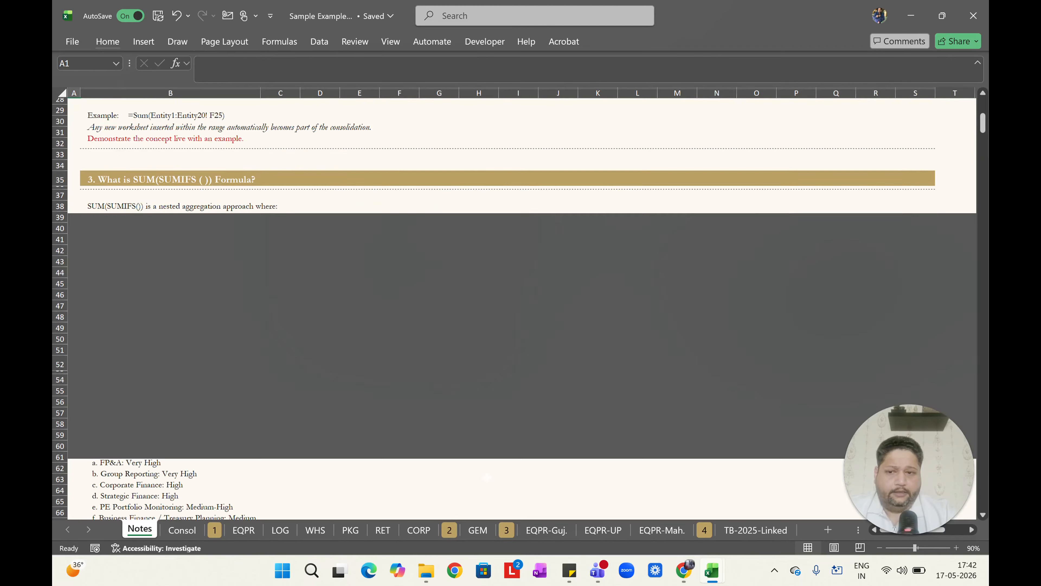